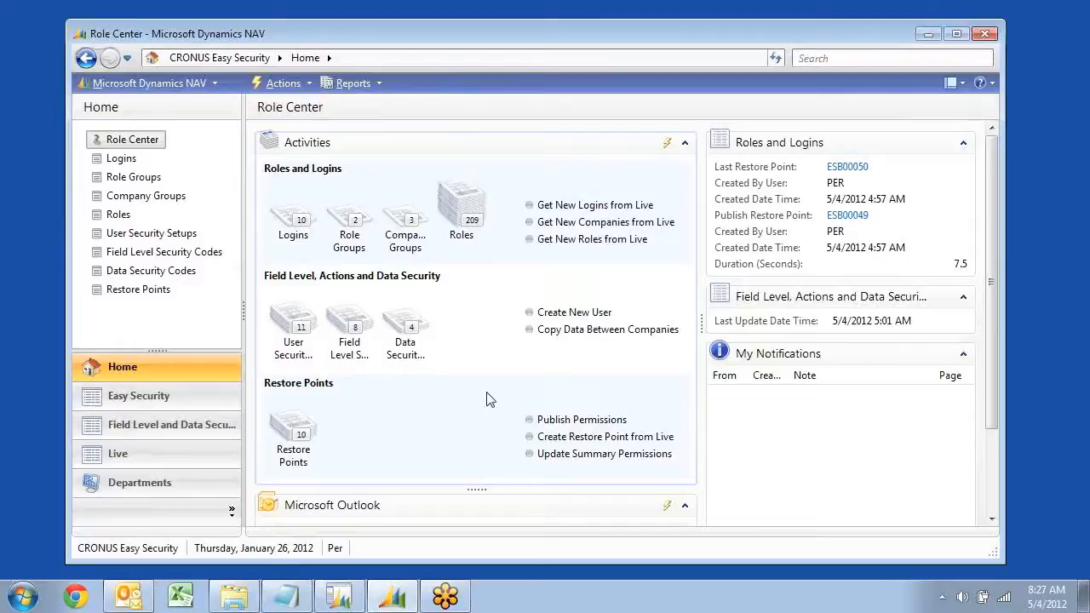
Open the Sales Orders list from the Order Processing area of the Sales & Marketing department
left_click(162, 482)
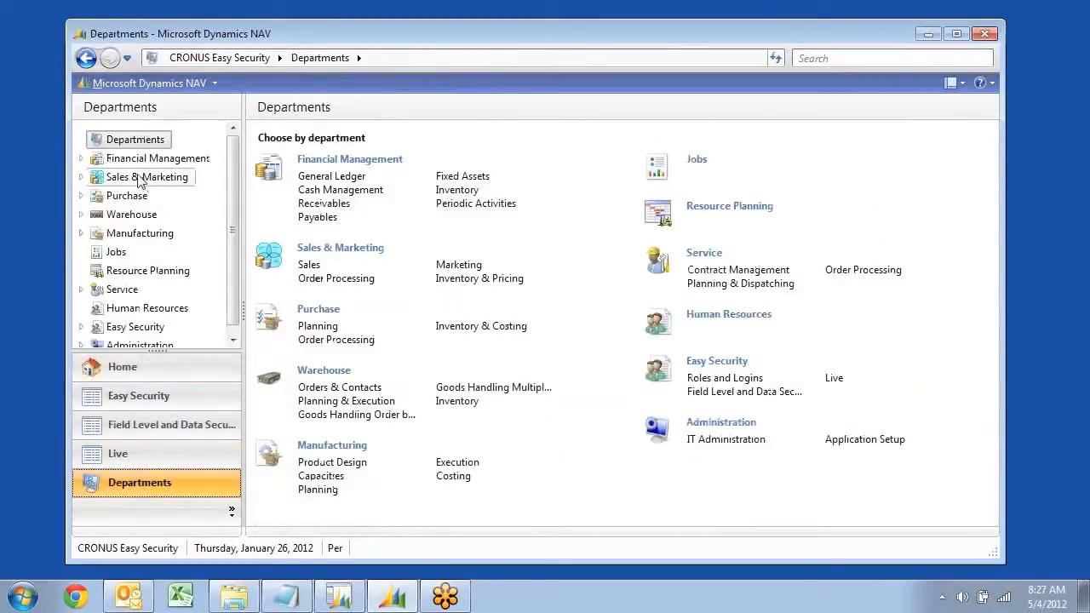
left_click(95, 180)
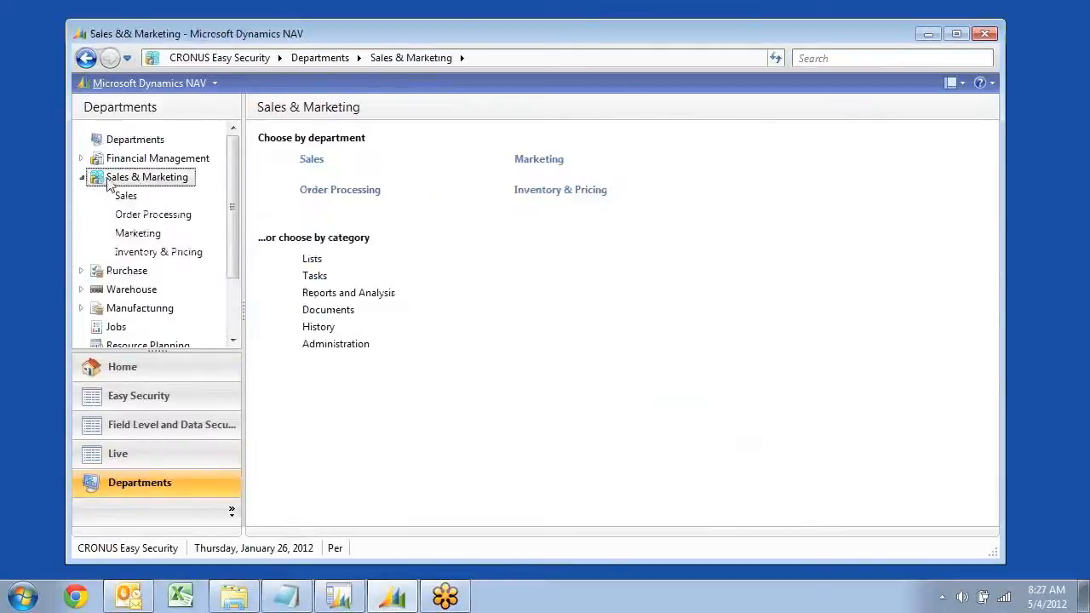
left_click(128, 215)
left_click(306, 199)
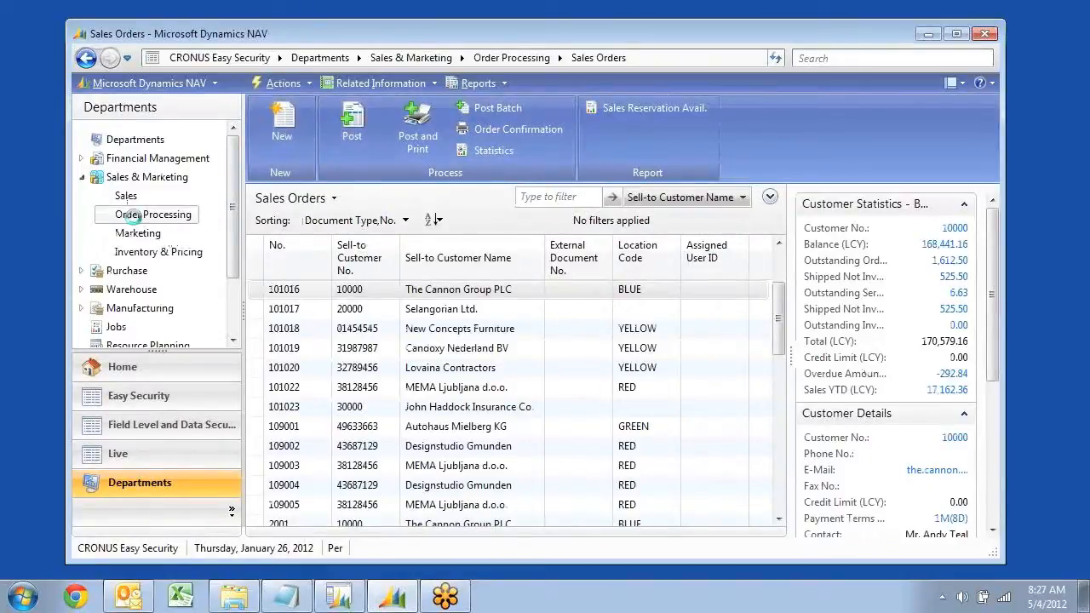
Create a blank sales credit memo from the Order Processing area's Sales Credit Memos list and close it
left_click(136, 214)
left_click(312, 255)
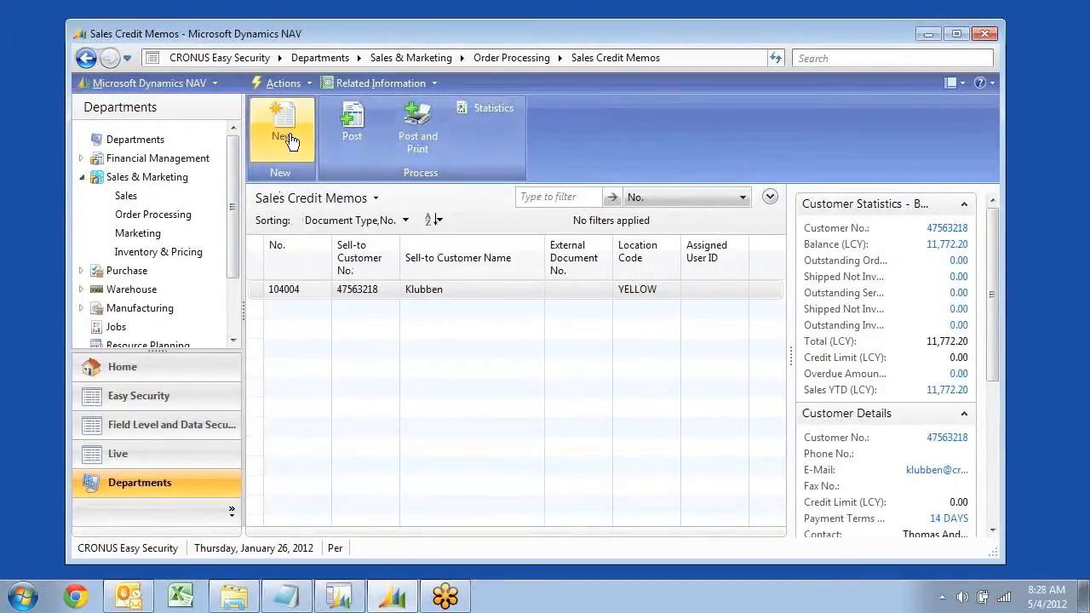
left_click(289, 140)
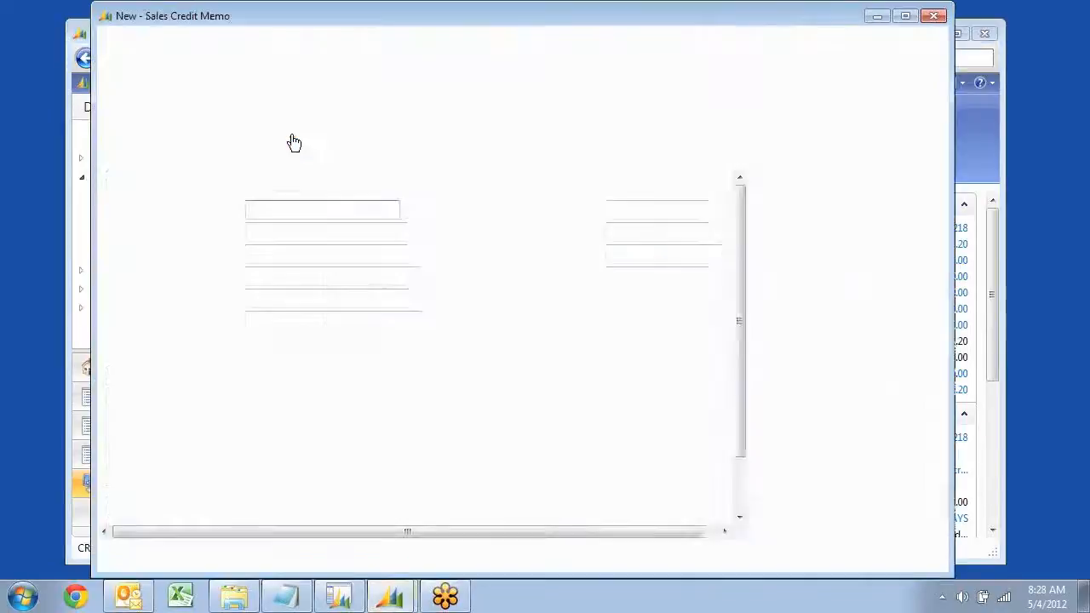
left_click(266, 275)
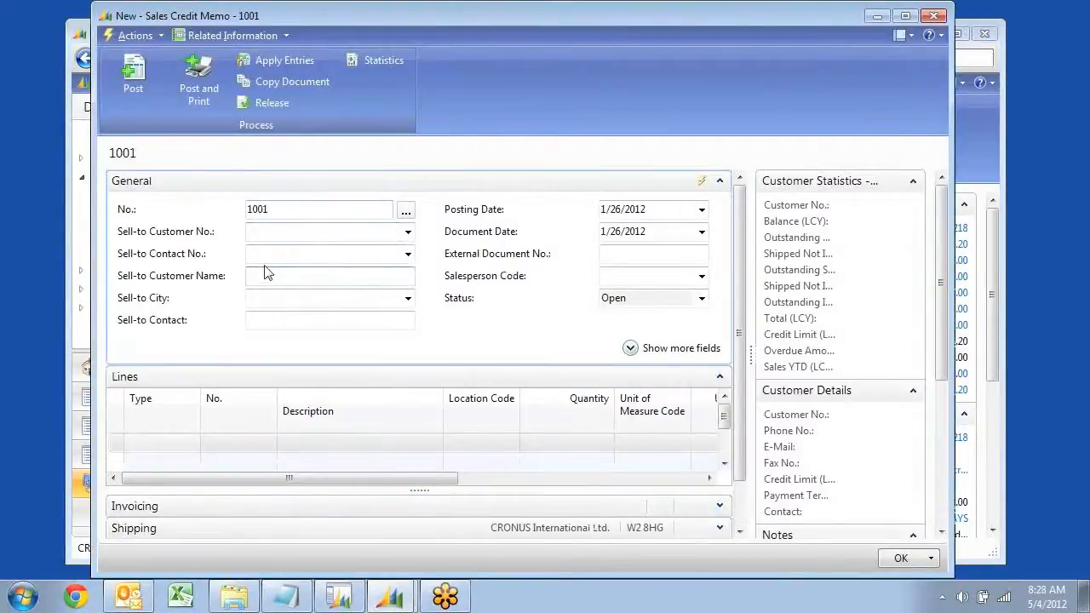
key("Escape")
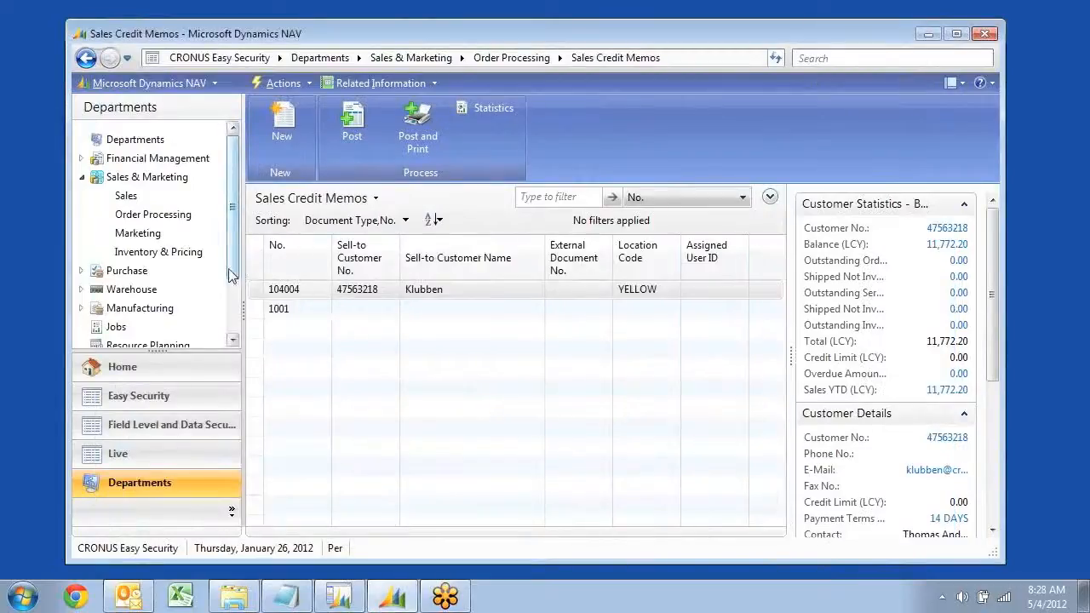
Open the User Security Setups list for editing and enlarge its edit window to show all rows
left_click(131, 373)
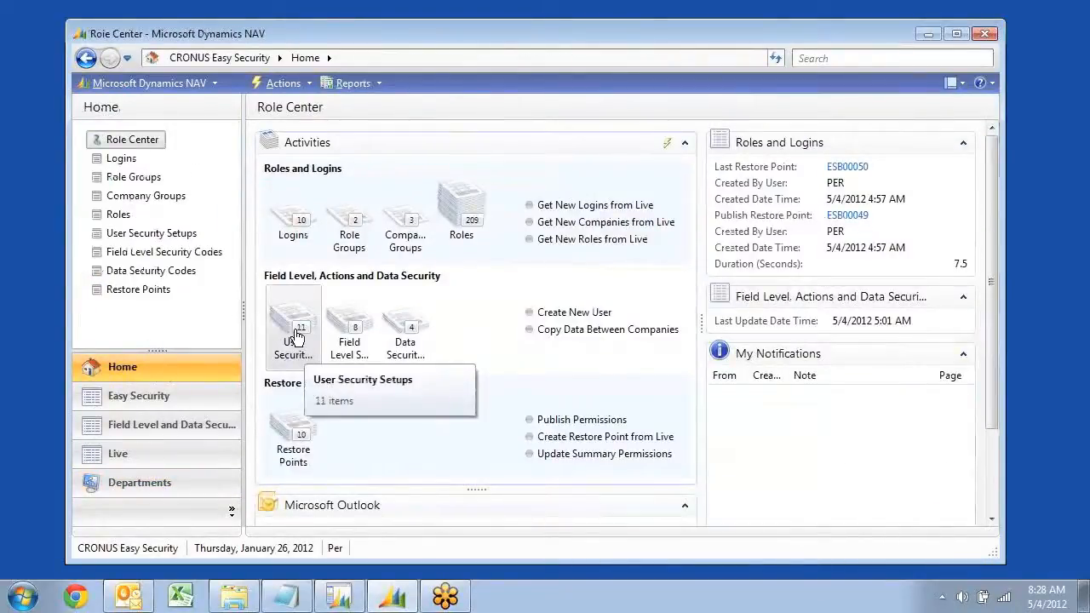
left_click(294, 337)
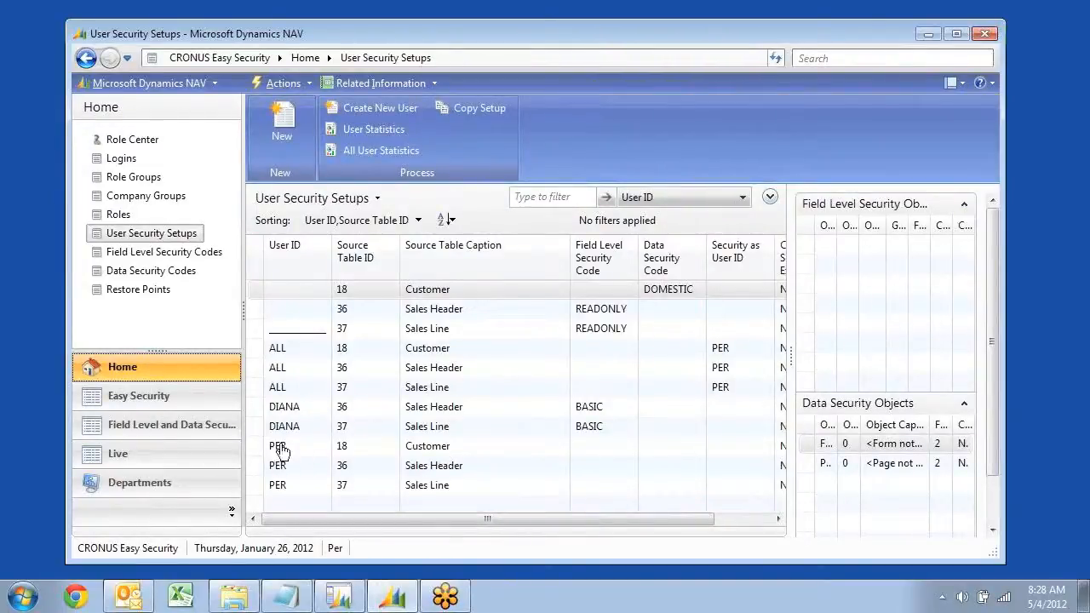
right_click(377, 412)
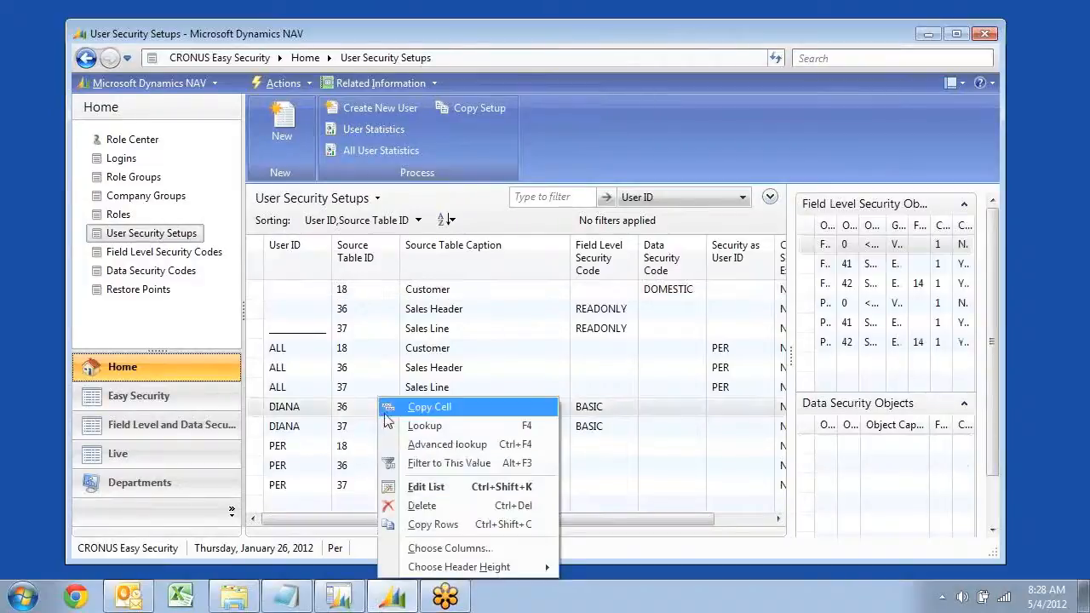
left_click(441, 488)
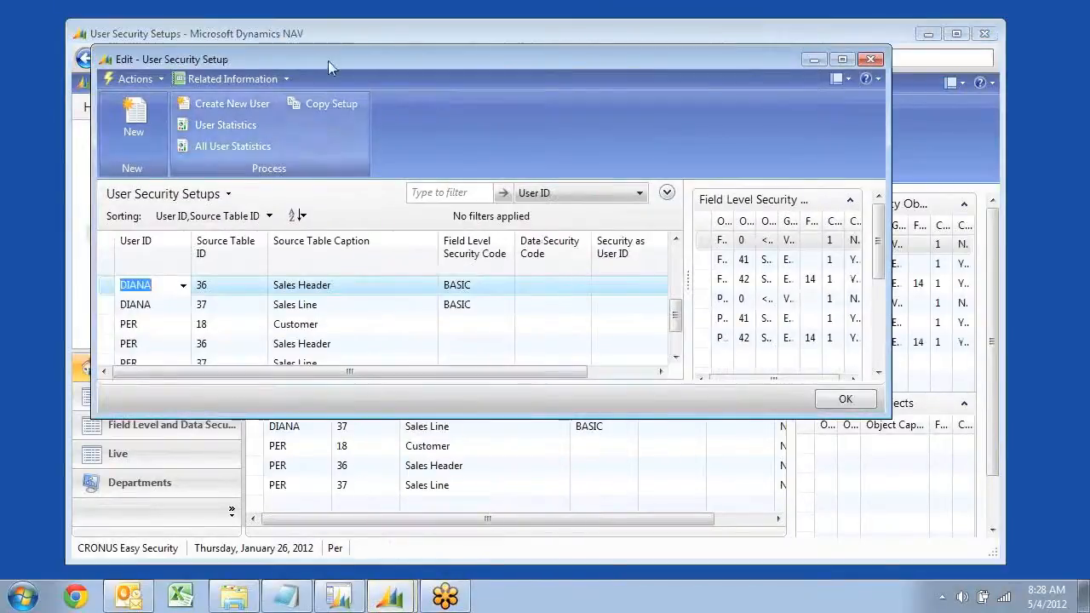
left_click_drag(346, 60, 534, 30)
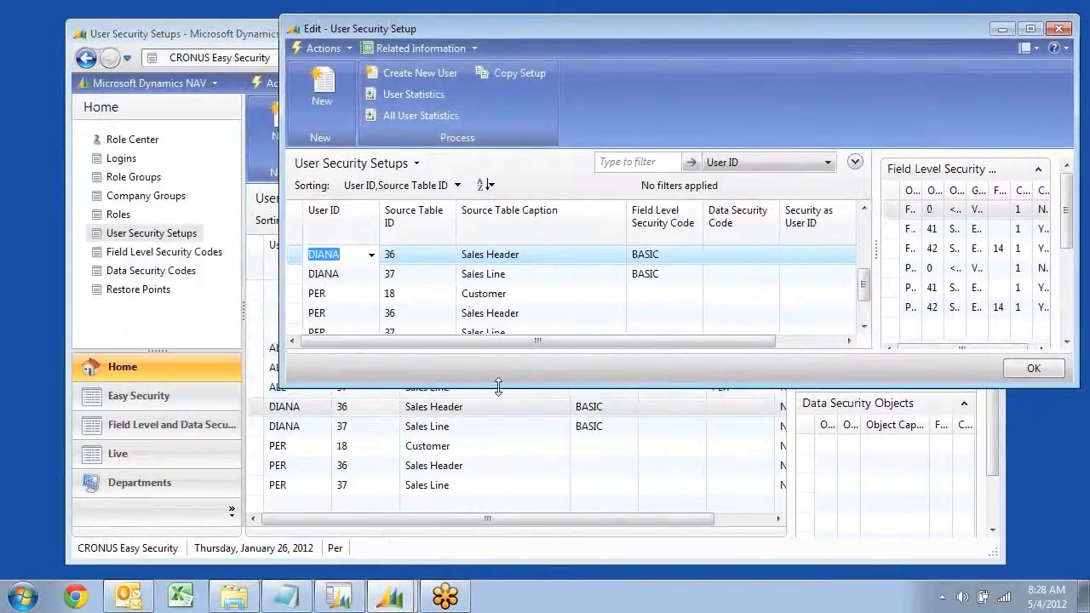
left_click_drag(488, 426, 488, 545)
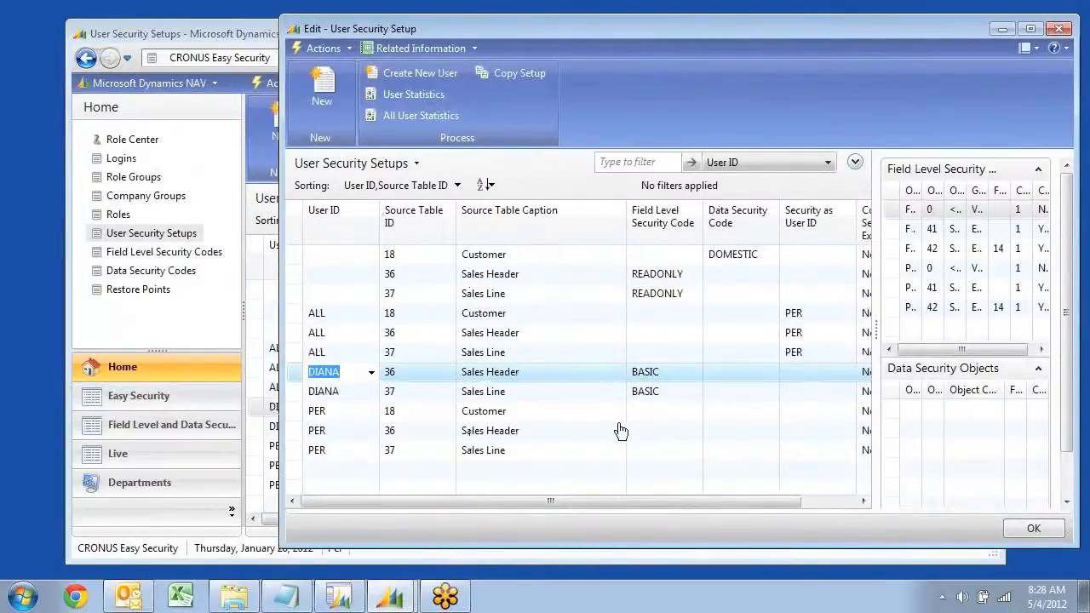
Set the Field Level Security Code to READONLY for the last listed user's Sales Header (36) and Sales Line (37) rows
left_click(664, 437)
left_click(695, 431)
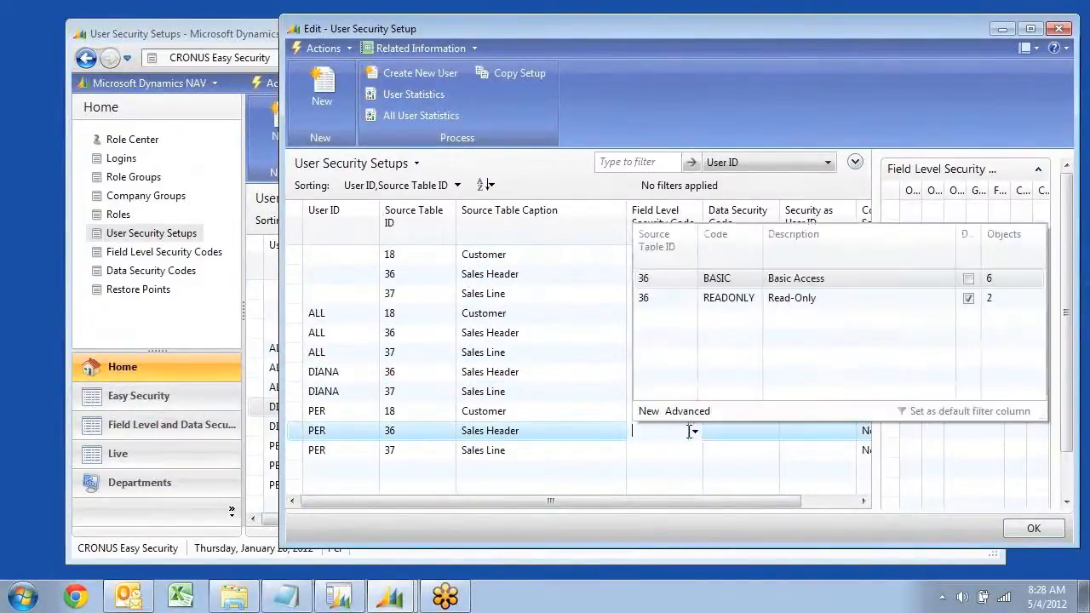
left_click(728, 298)
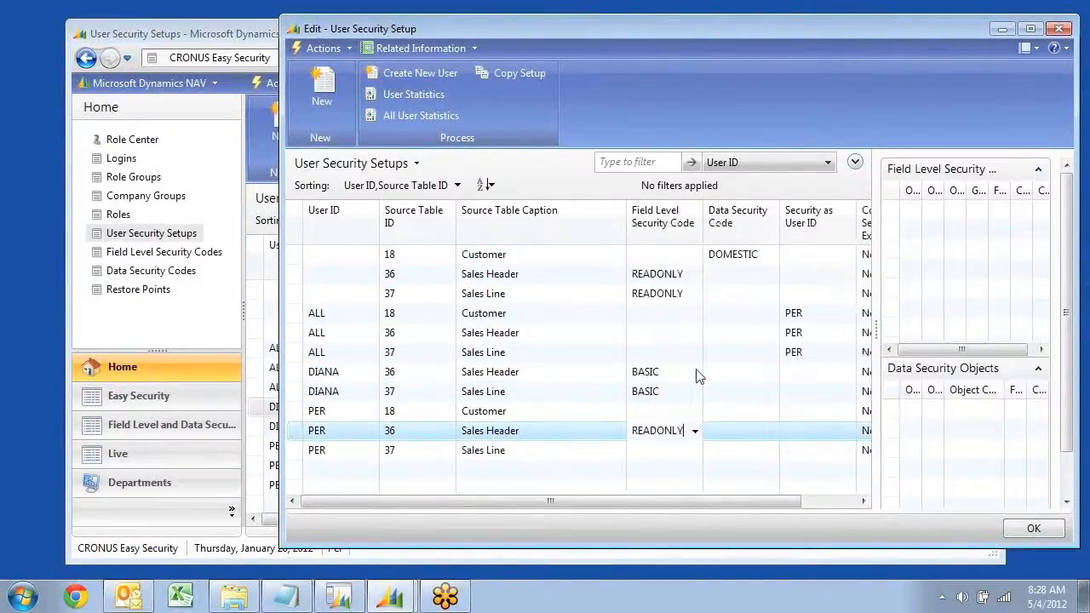
left_click(676, 452)
left_click(695, 452)
left_click(710, 319)
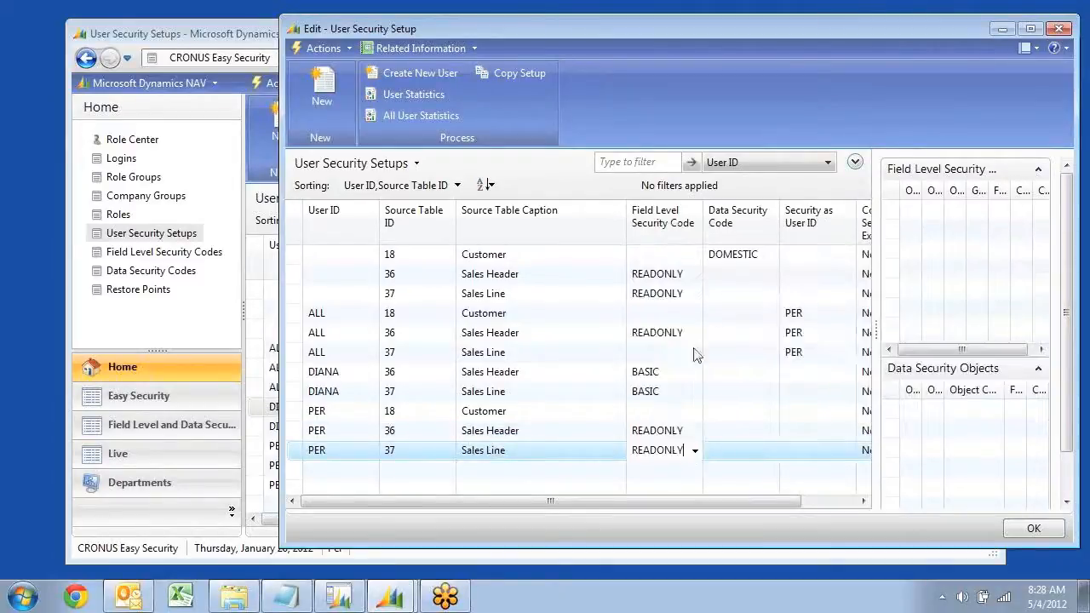
left_click(662, 417)
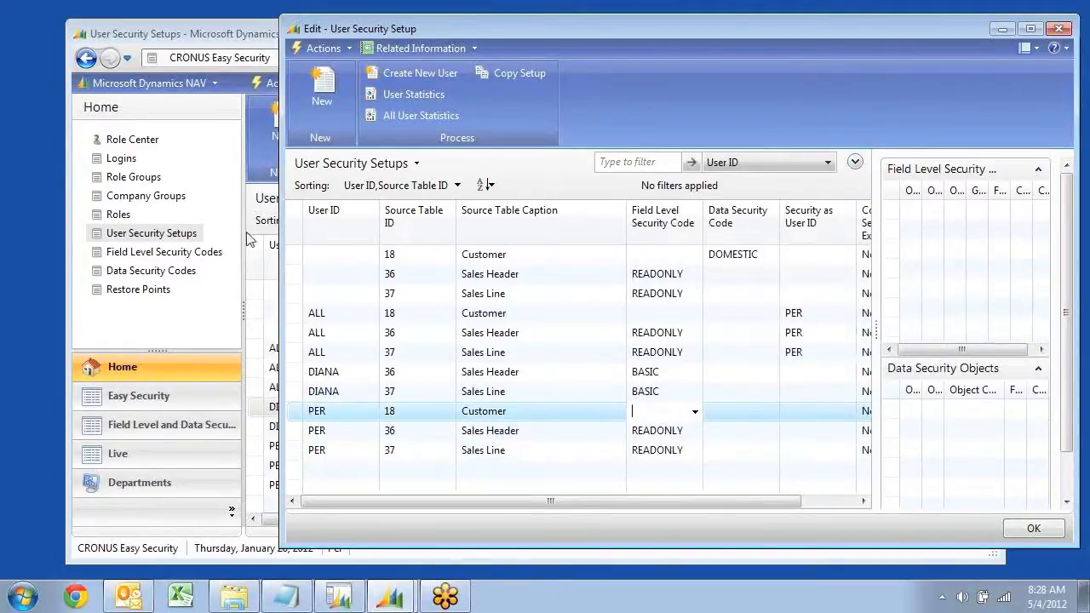
Check a new sales quote's fields from Order Processing, close it, and view the Sales Orders list
left_click(136, 483)
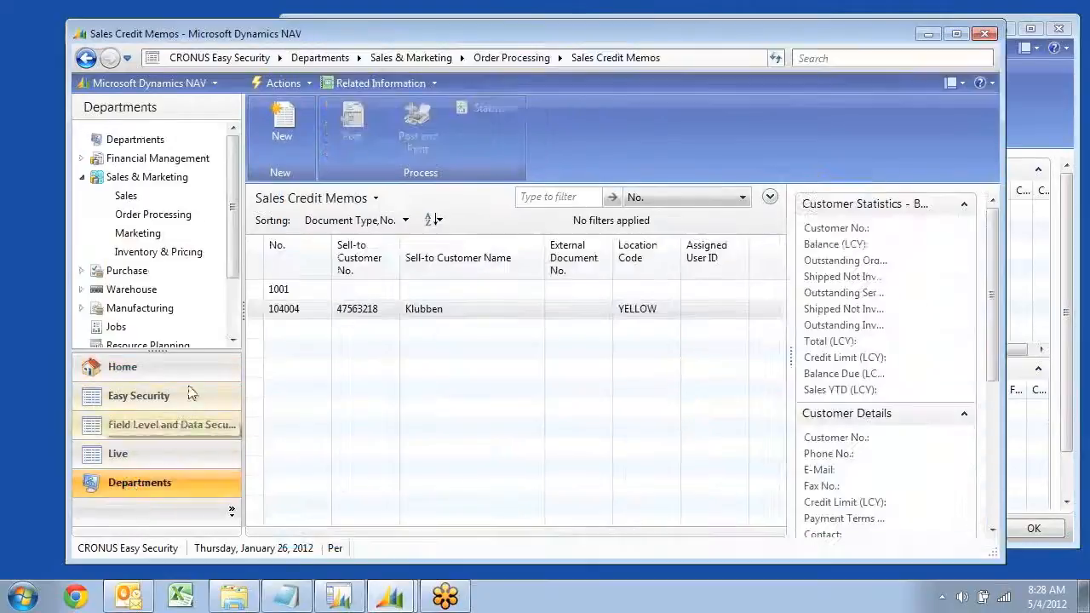
left_click(125, 215)
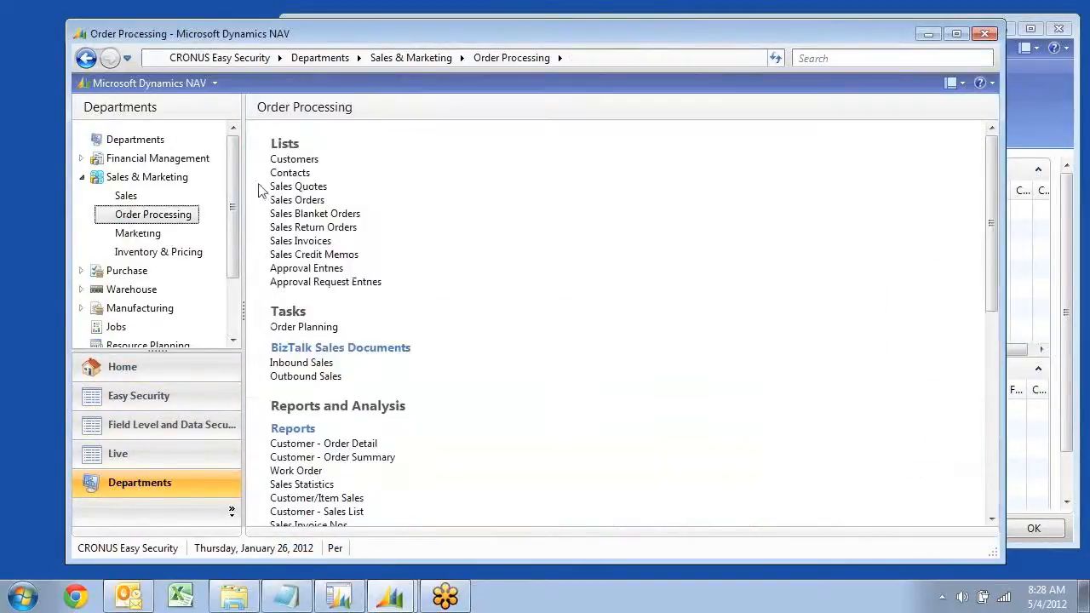
left_click(288, 184)
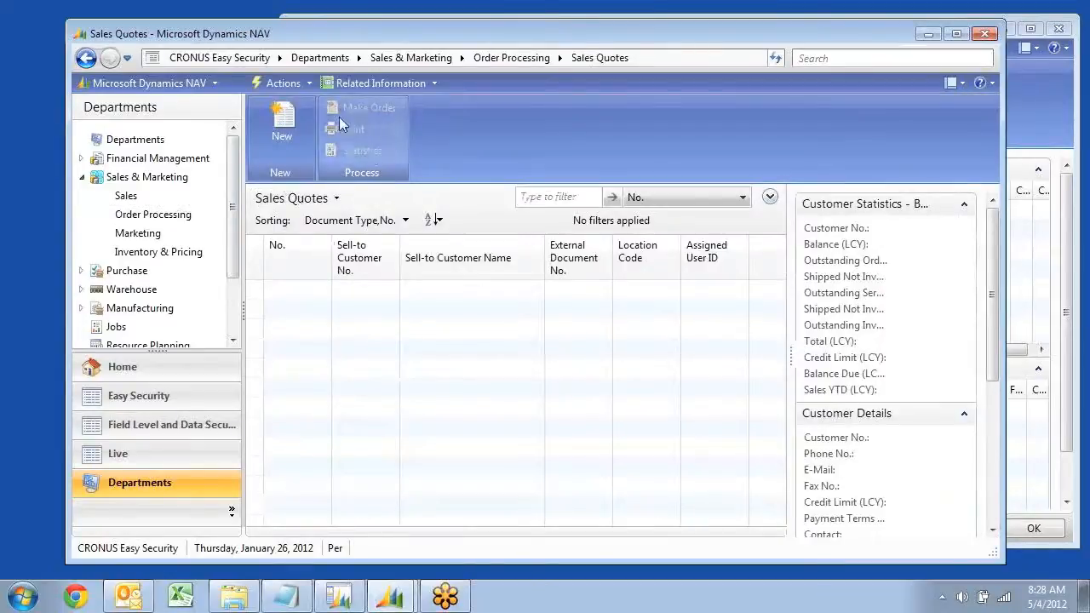
left_click(282, 139)
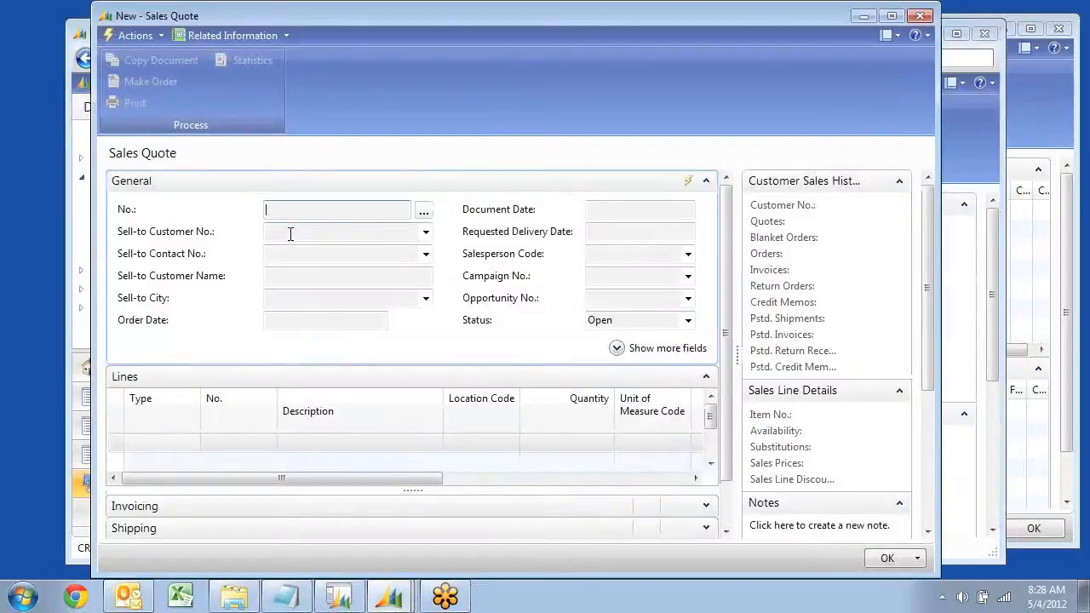
key("Escape")
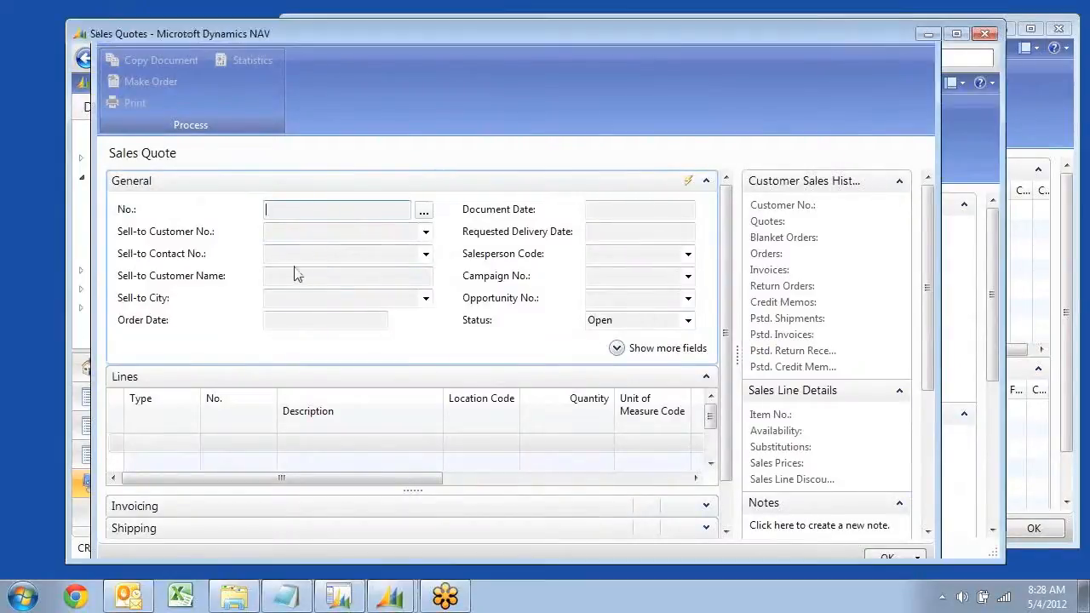
left_click(133, 218)
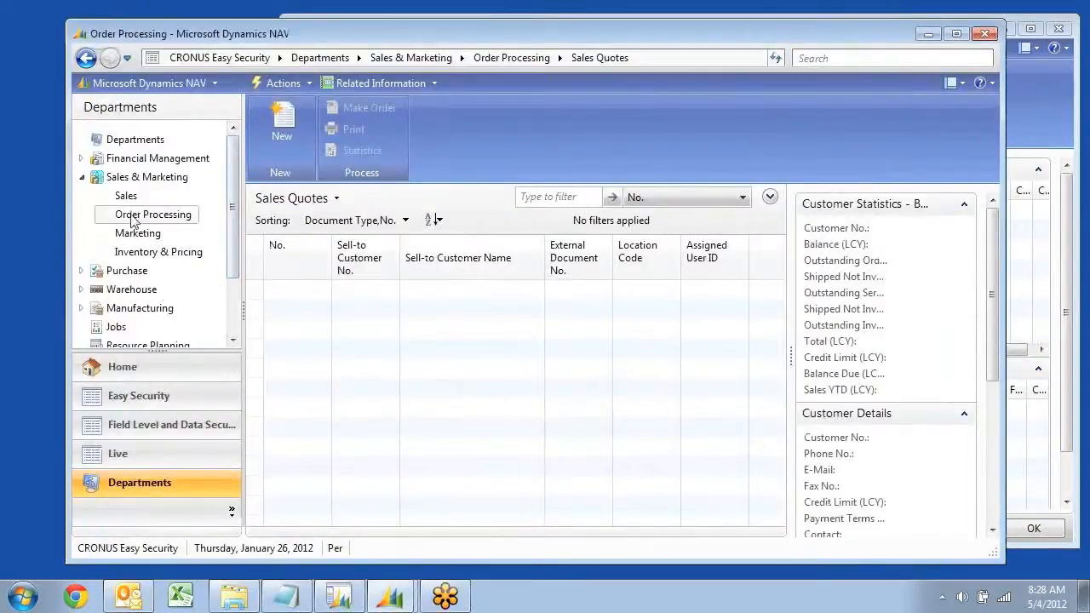
left_click(284, 201)
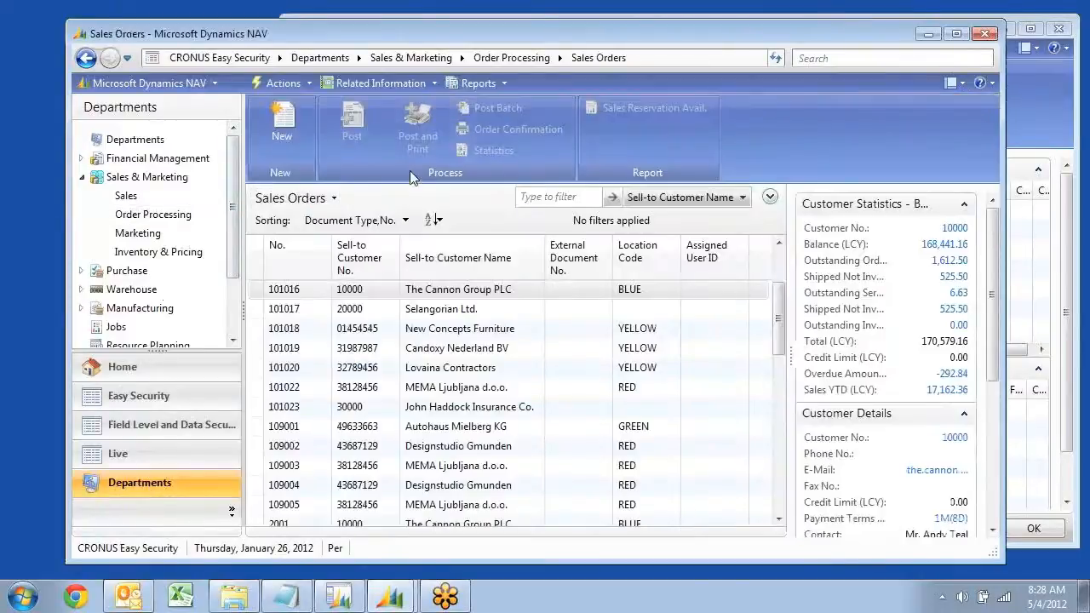
Change the Field Level Security Code to BASIC for the last listed user's Sales Header and Sales Line rows
left_click(1054, 92)
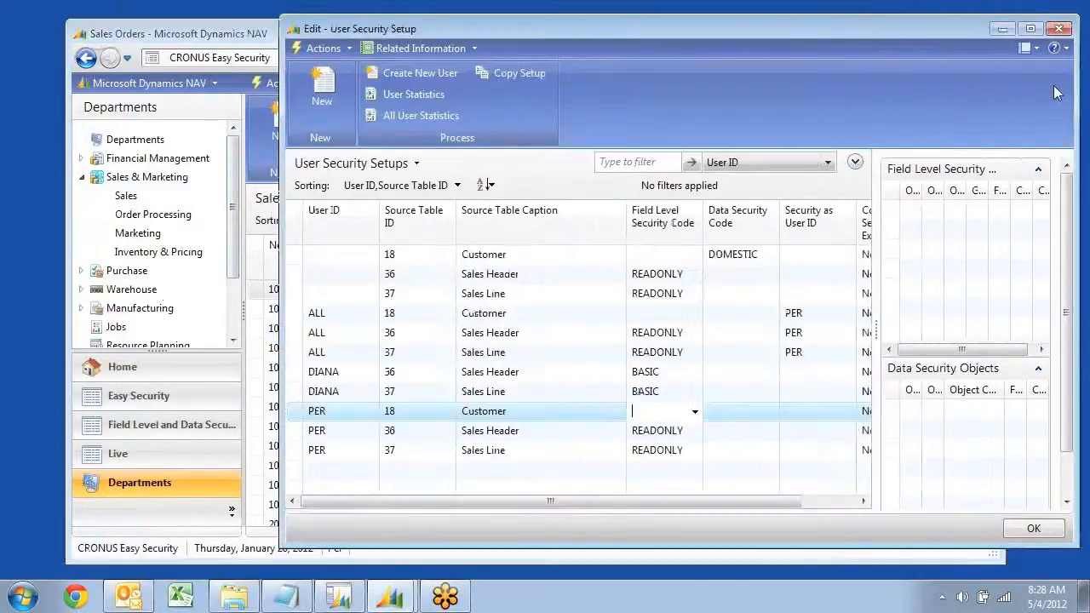
left_click(693, 431)
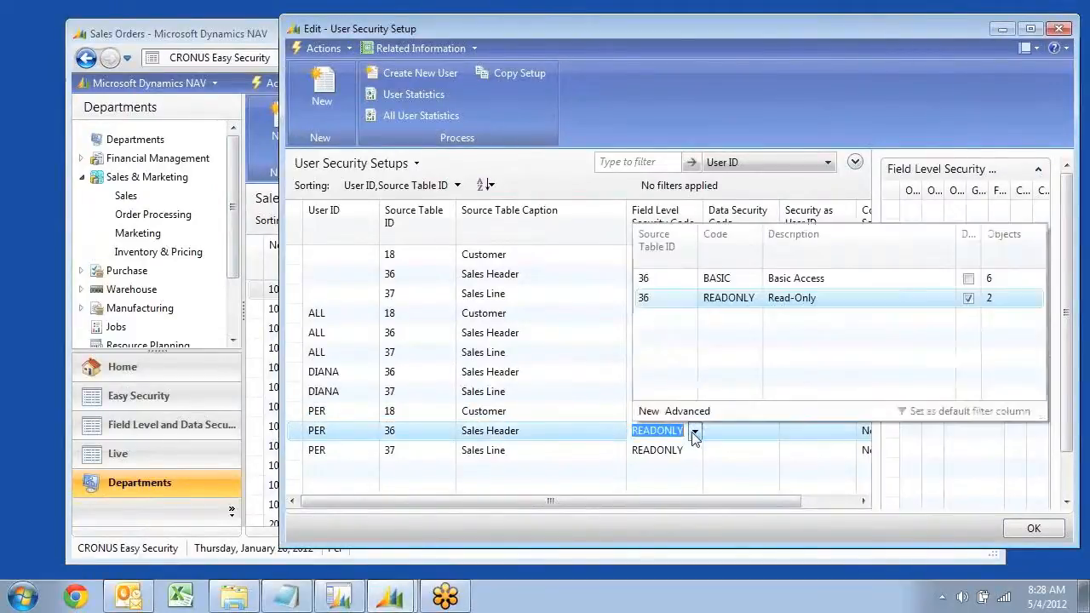
left_click(722, 281)
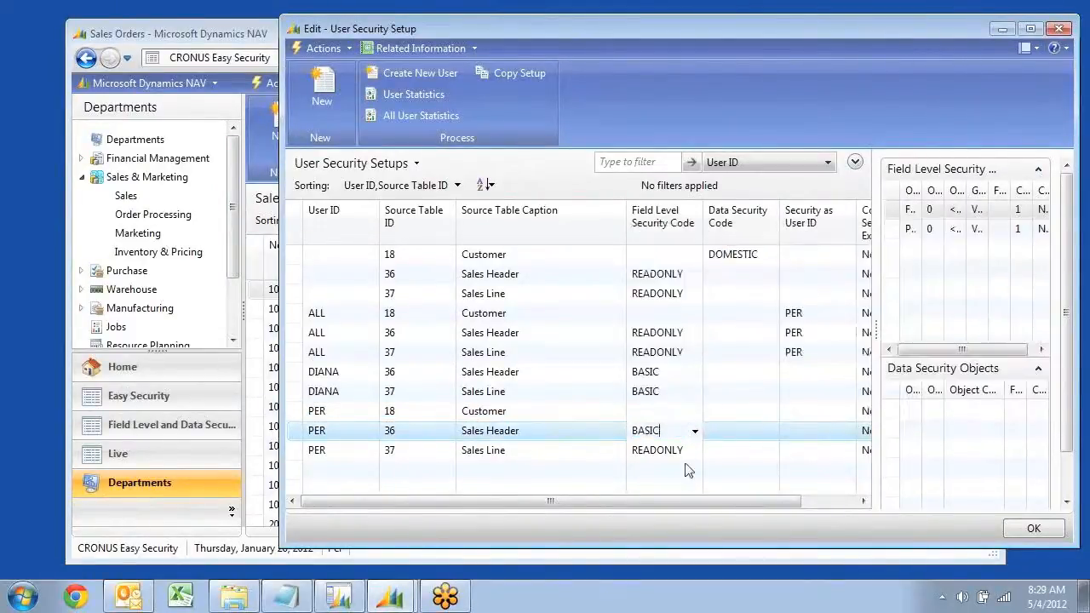
left_click(695, 450)
left_click(732, 308)
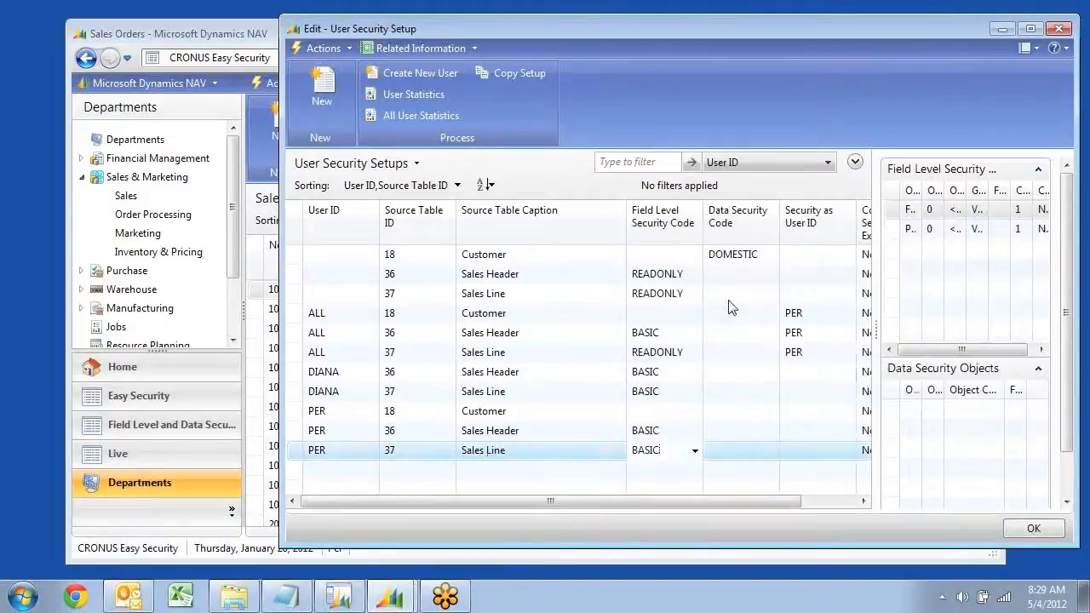
left_click(641, 413)
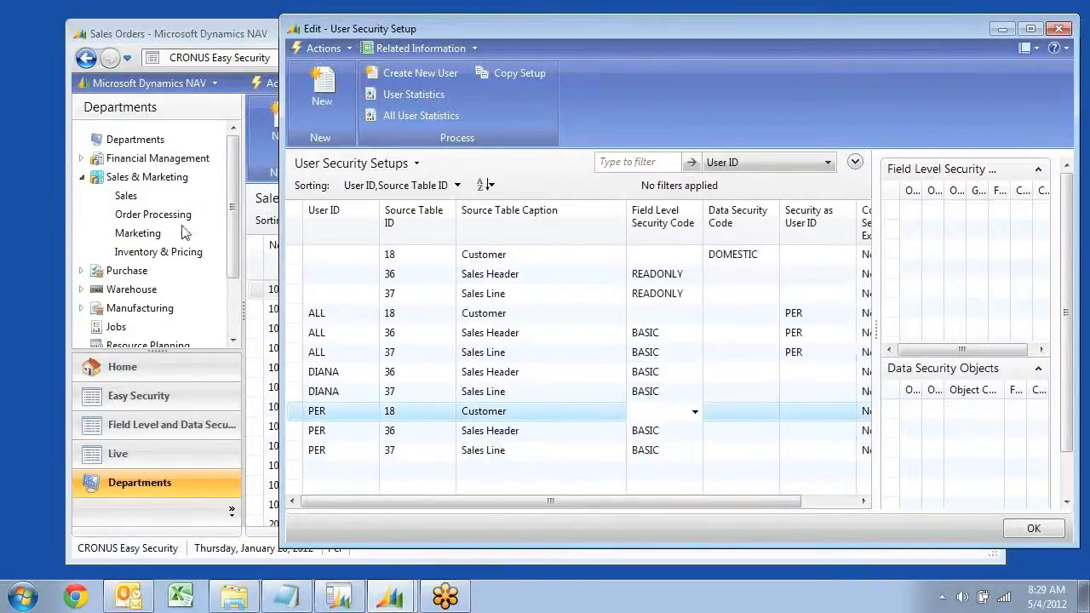
Create a new sales order from Order Processing with The Cannon Group PLC as the sell-to customer
left_click(145, 214)
left_click(284, 199)
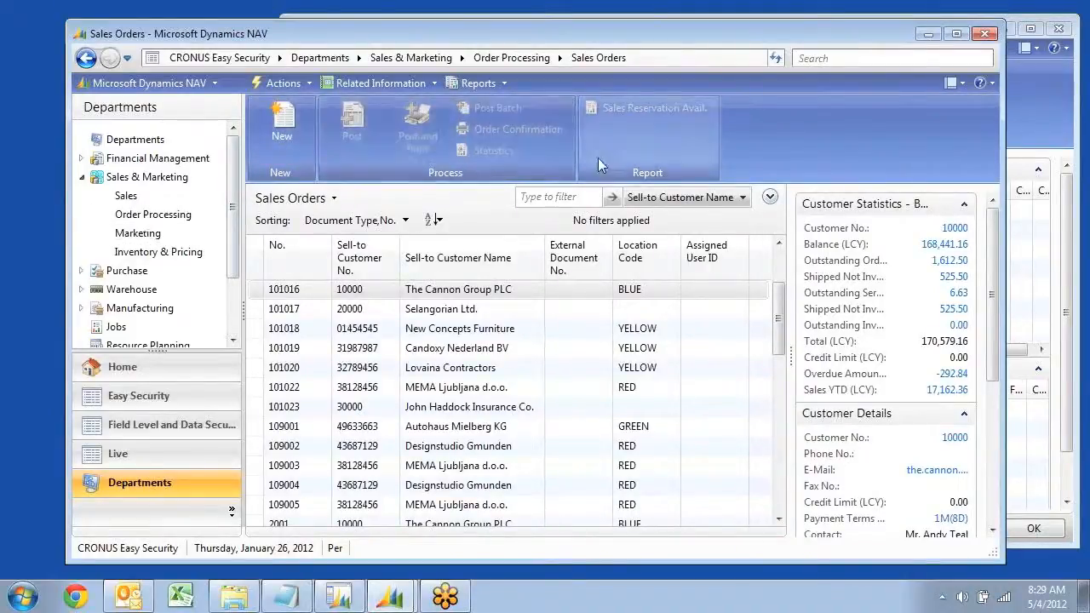
left_click(274, 138)
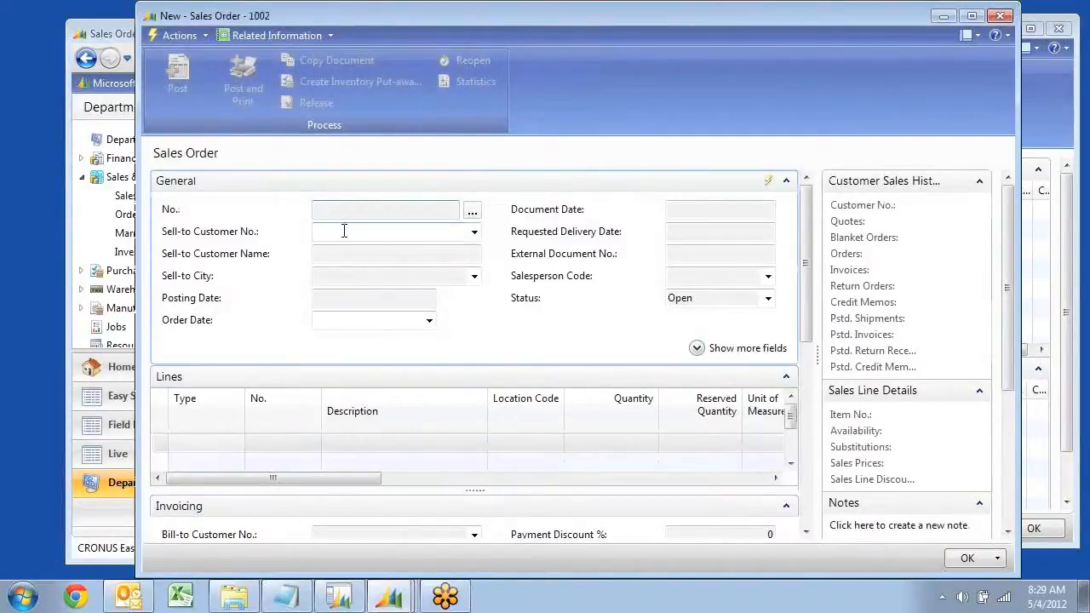
left_click_drag(802, 317, 779, 486)
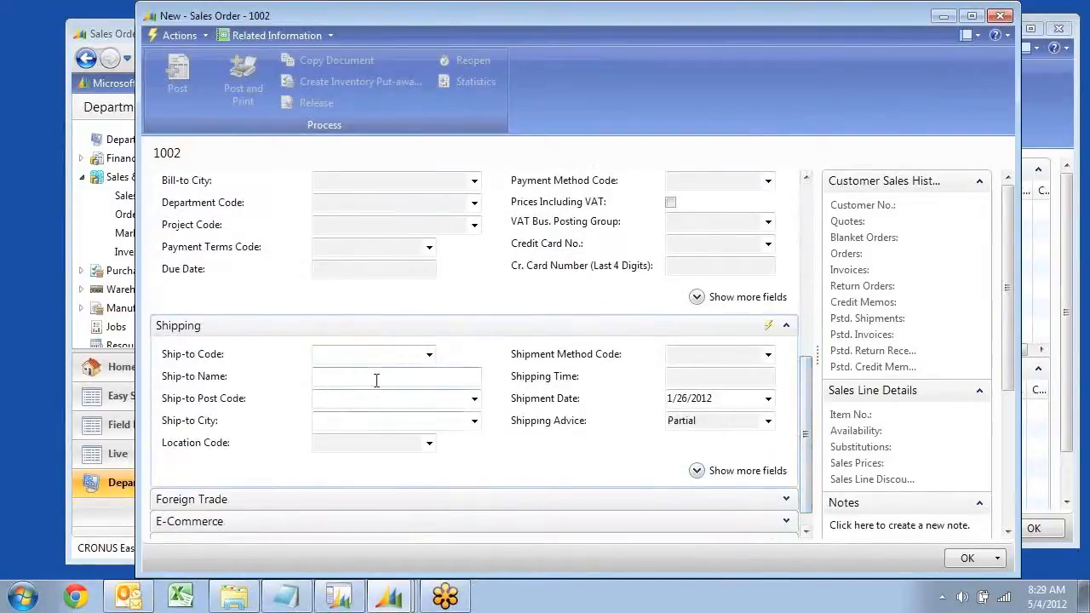
left_click_drag(807, 402, 814, 215)
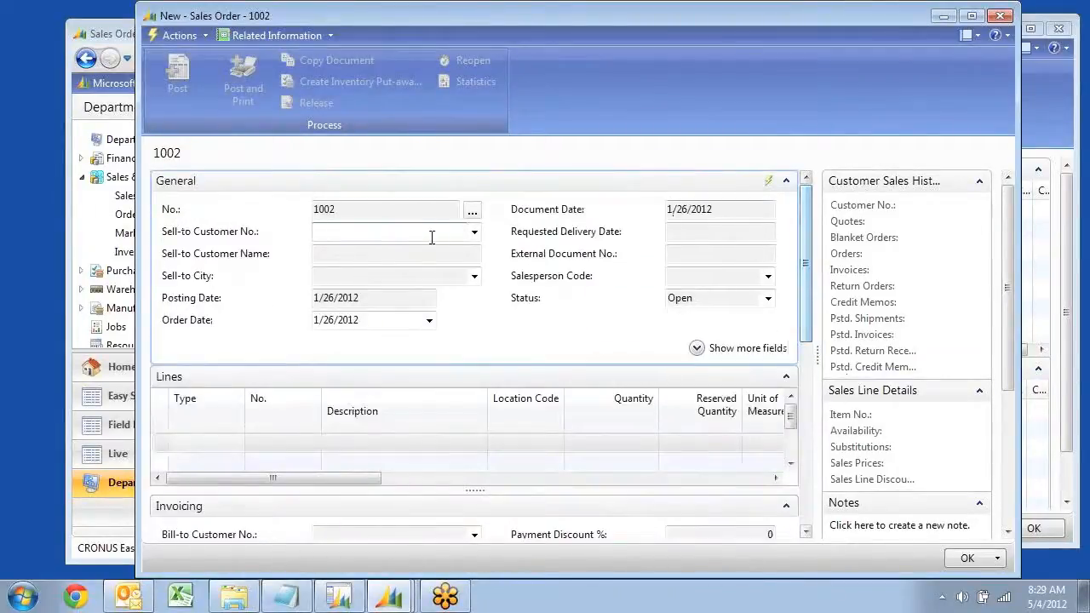
left_click(473, 232)
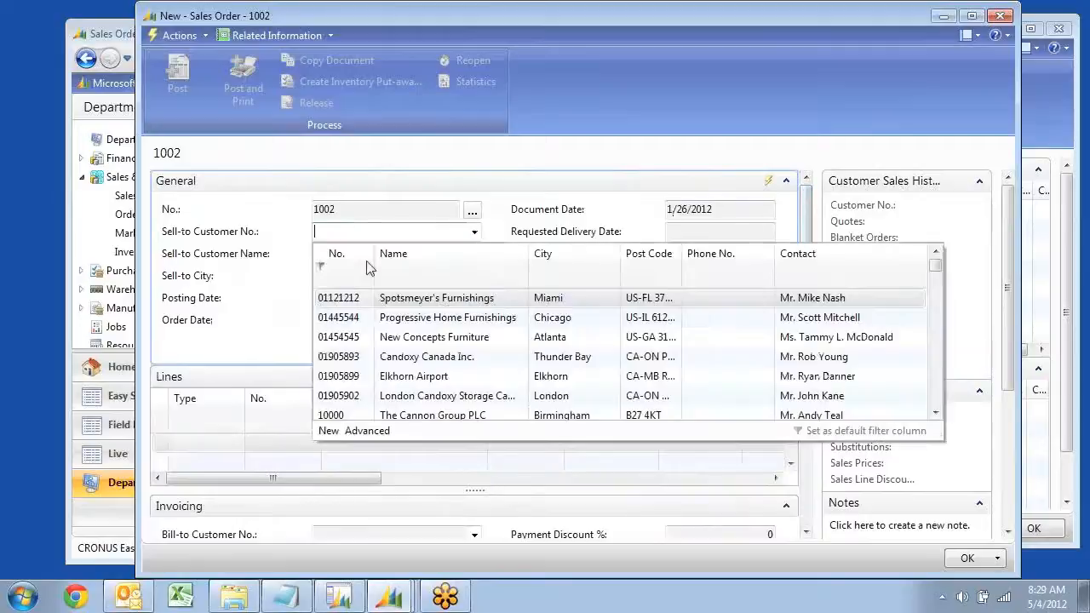
left_click(351, 415)
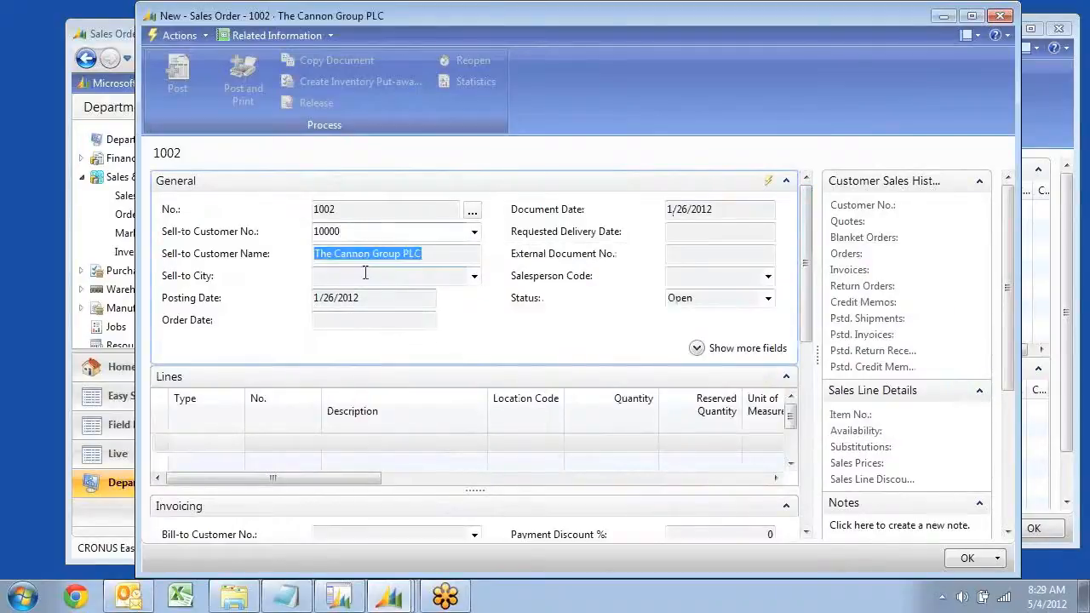
Add an Item line for item 70000, Side Panel, to the new sales order
left_click(237, 445)
left_click(236, 445)
left_click(180, 486)
left_click(310, 445)
left_click(314, 443)
scroll(315, 392, "down", 6)
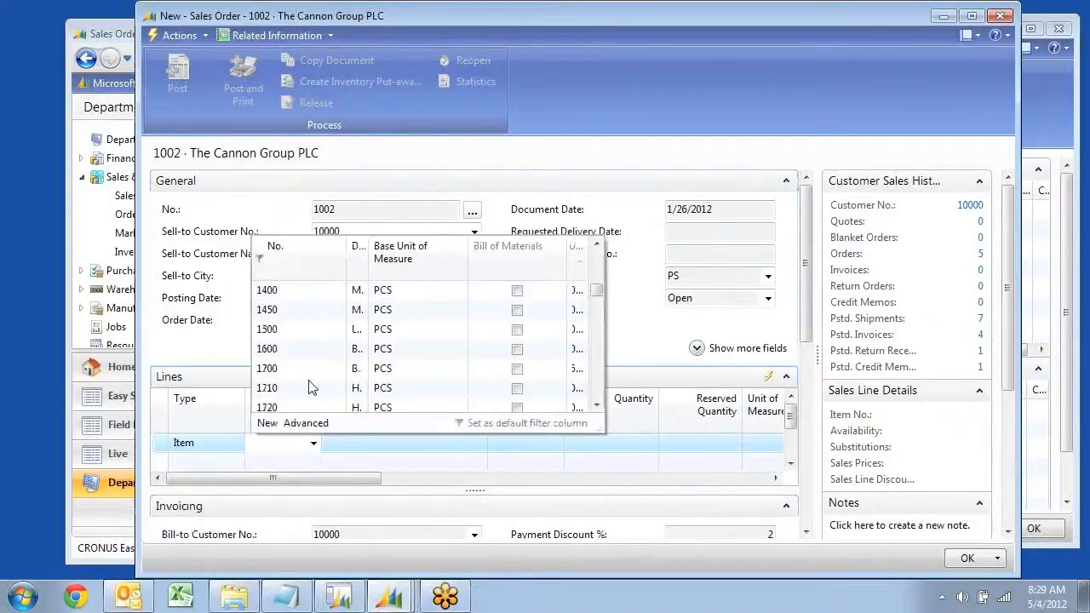
scroll(304, 402, "down", 4)
scroll(304, 391, "up", 5)
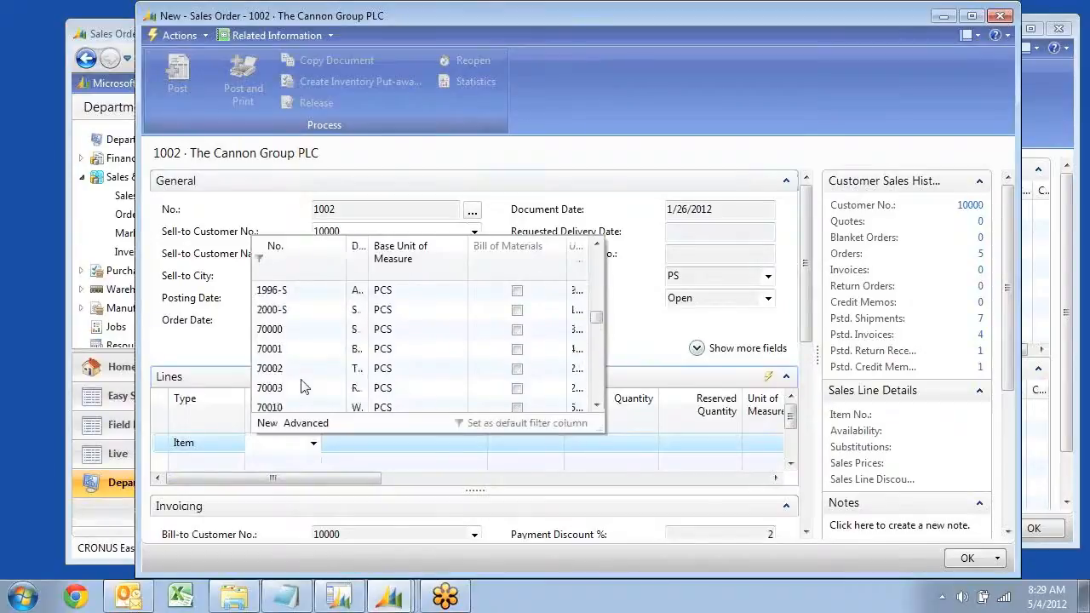
left_click(283, 393)
Set the Side Panel line's quantity to 2 and try to post the sales order
left_click(622, 443)
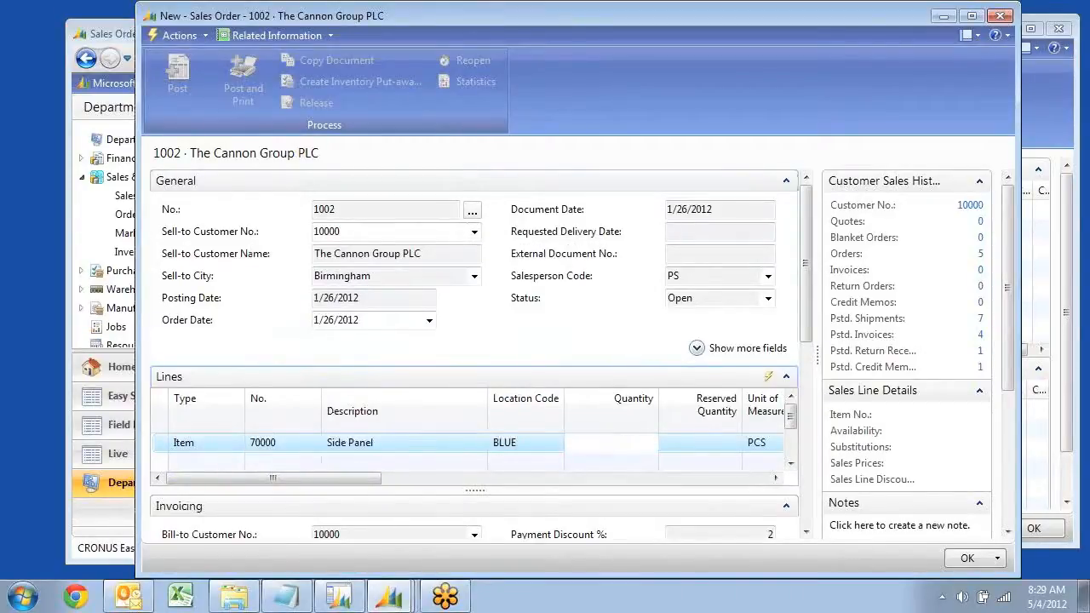
type("2")
key("Return")
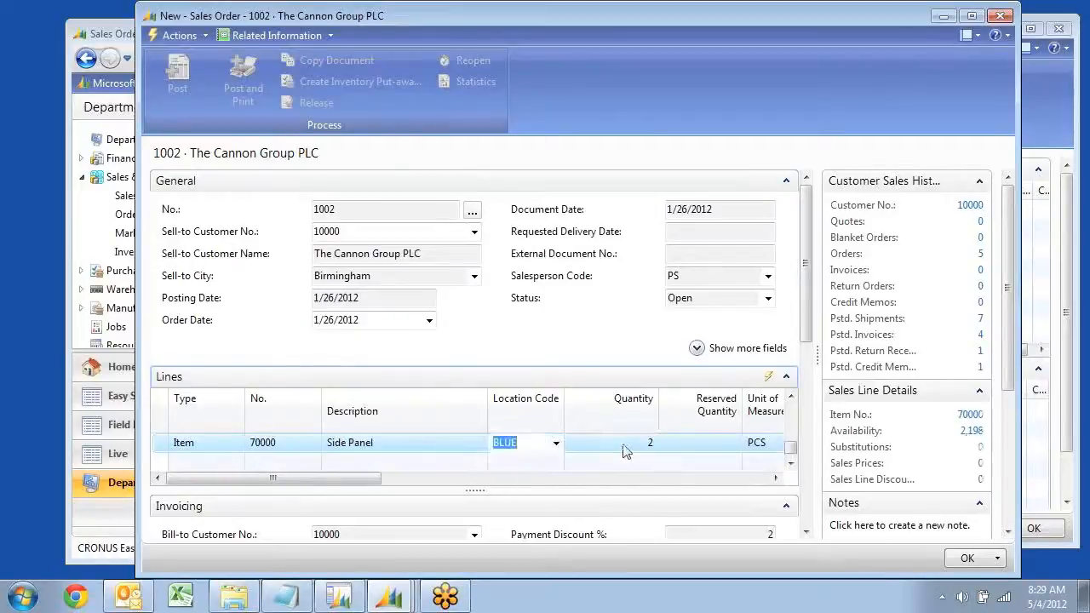
key("Tab")
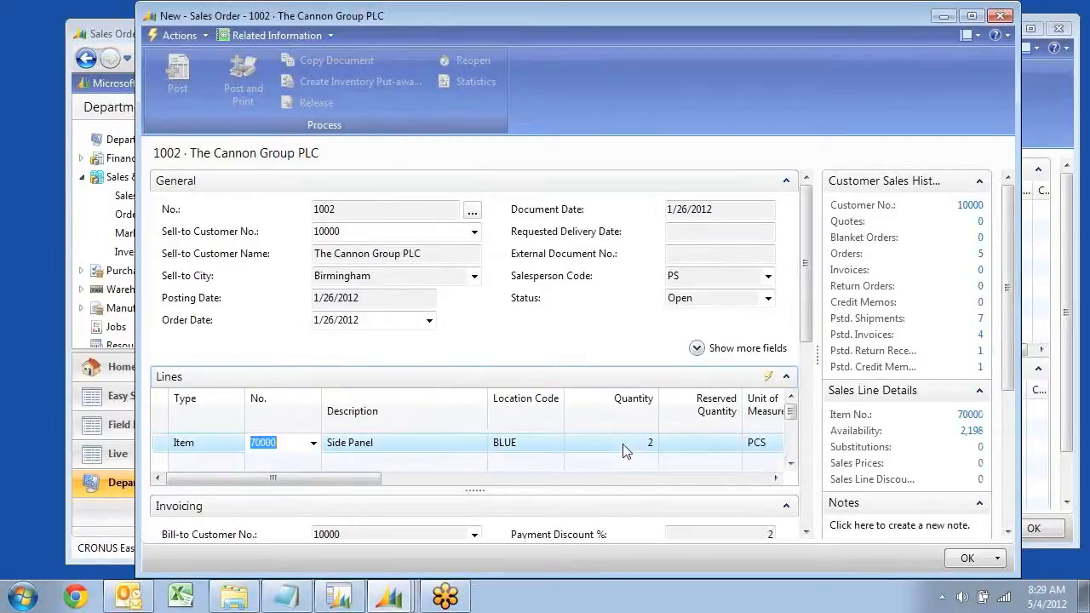
left_click(411, 449)
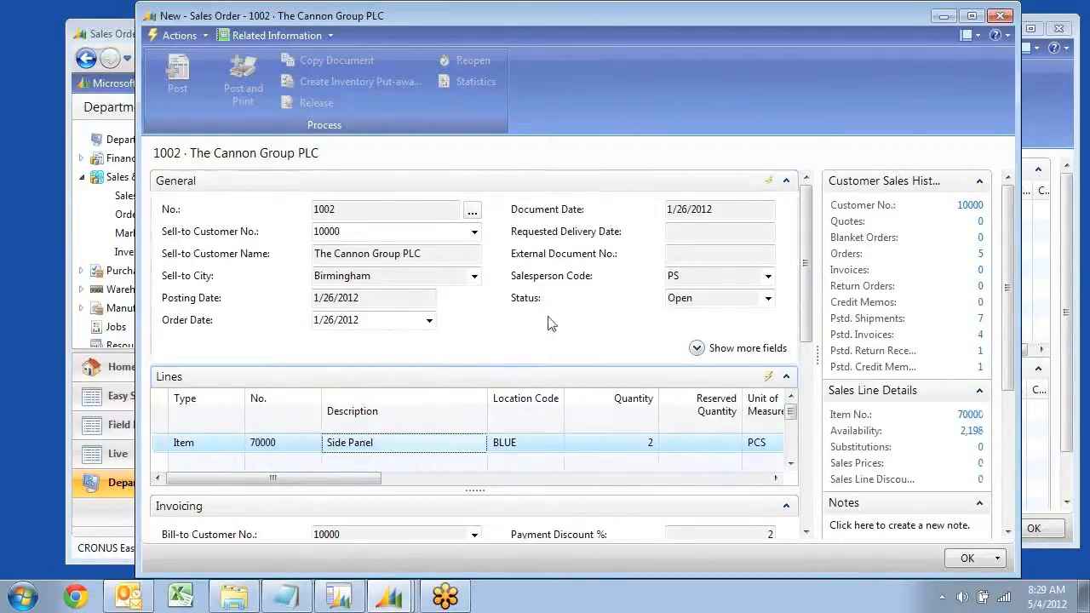
left_click(177, 73)
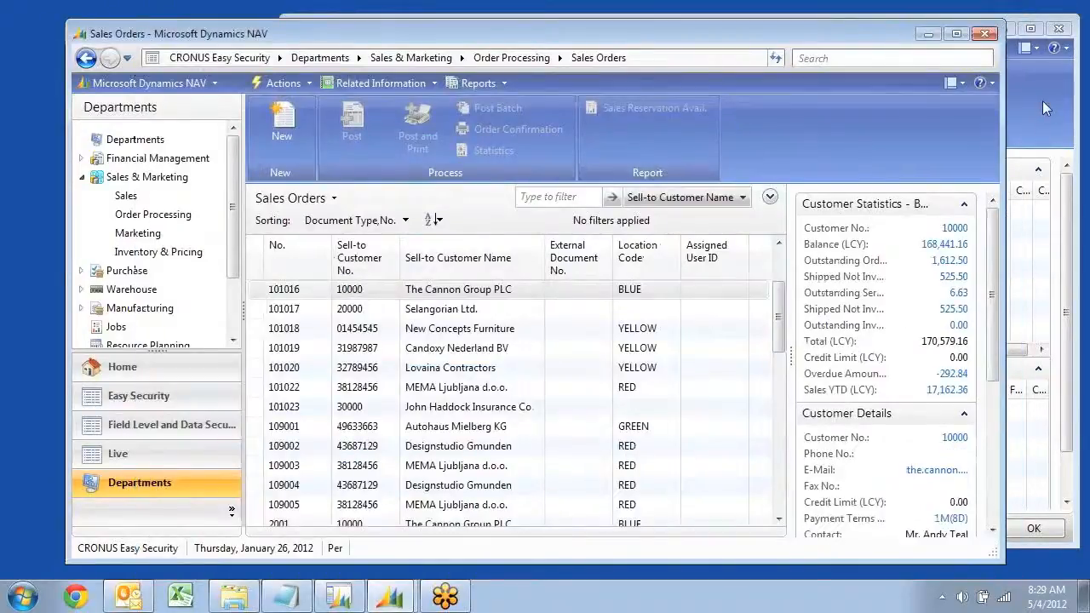
Open the BASIC code's security objects from the last listed user's Sales Header row, keeping View as general permission for unspecified pages
left_click(1043, 100)
left_click(692, 432)
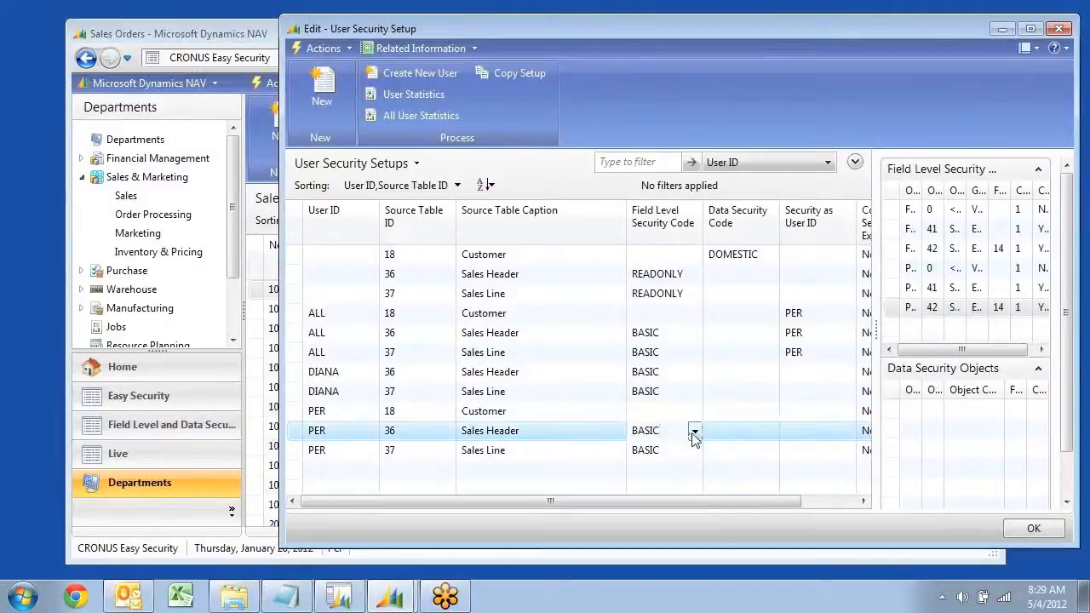
left_click(694, 433)
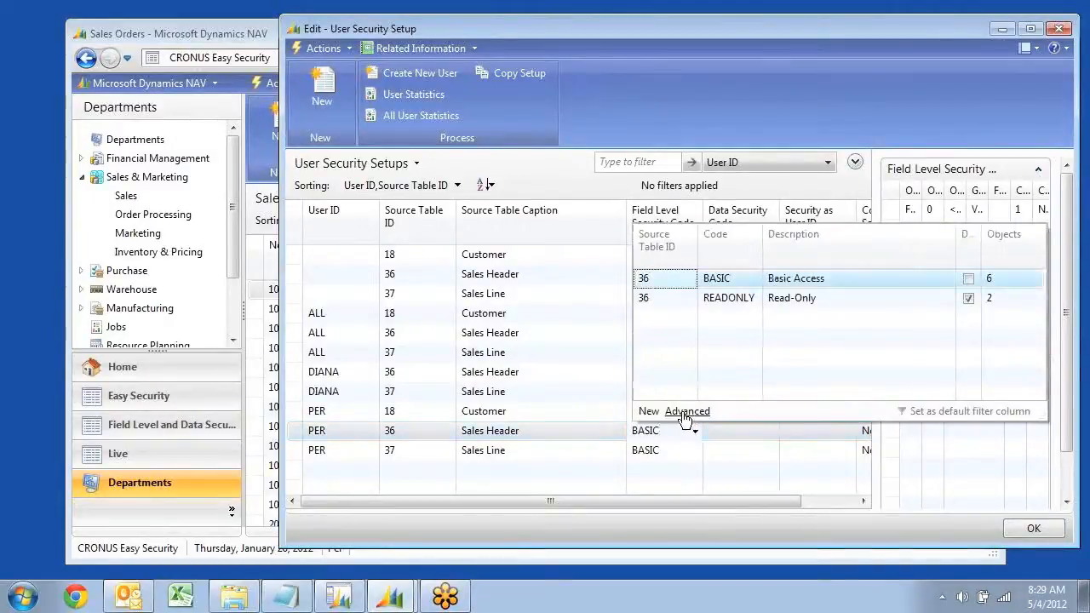
left_click(686, 411)
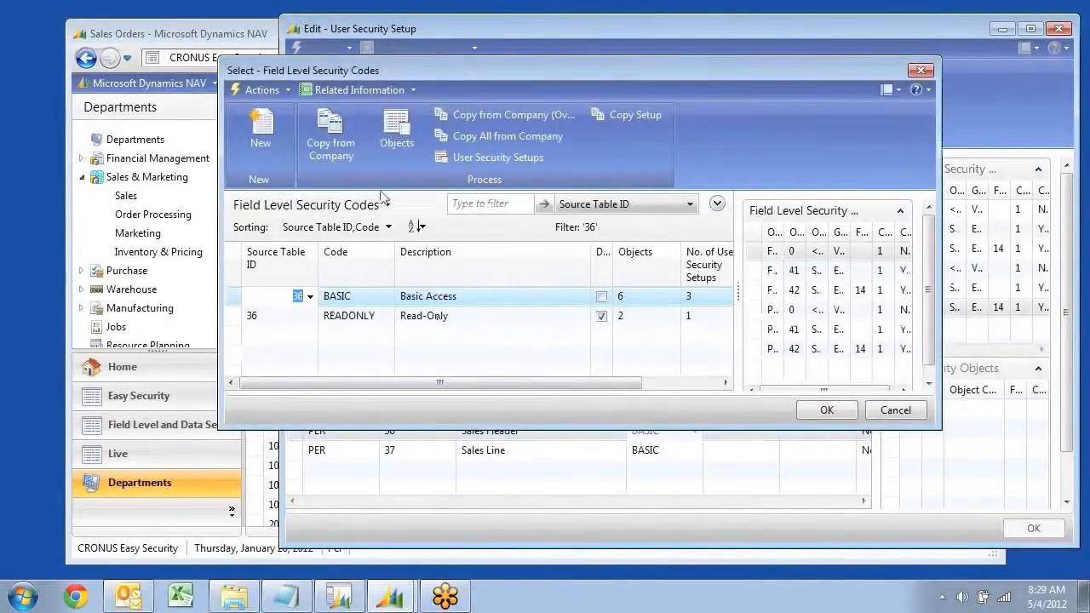
left_click(398, 136)
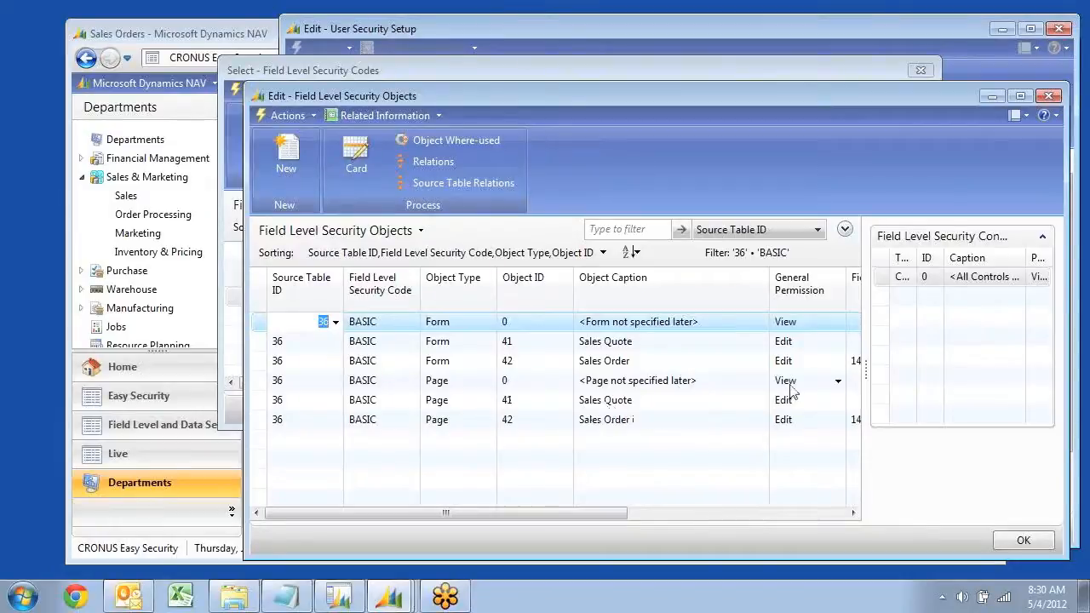
left_click(837, 385)
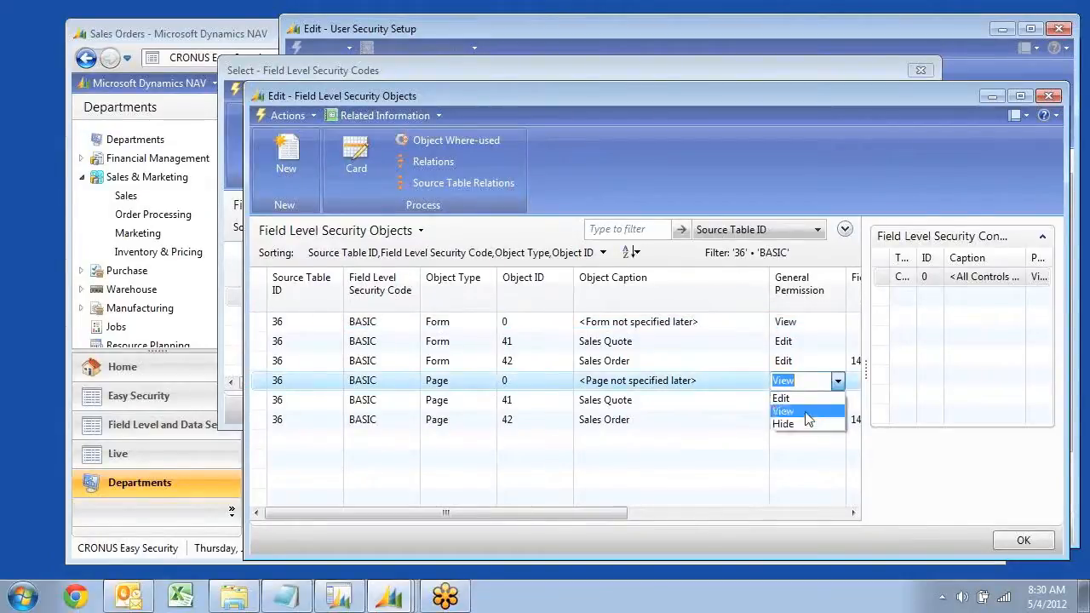
left_click(805, 412)
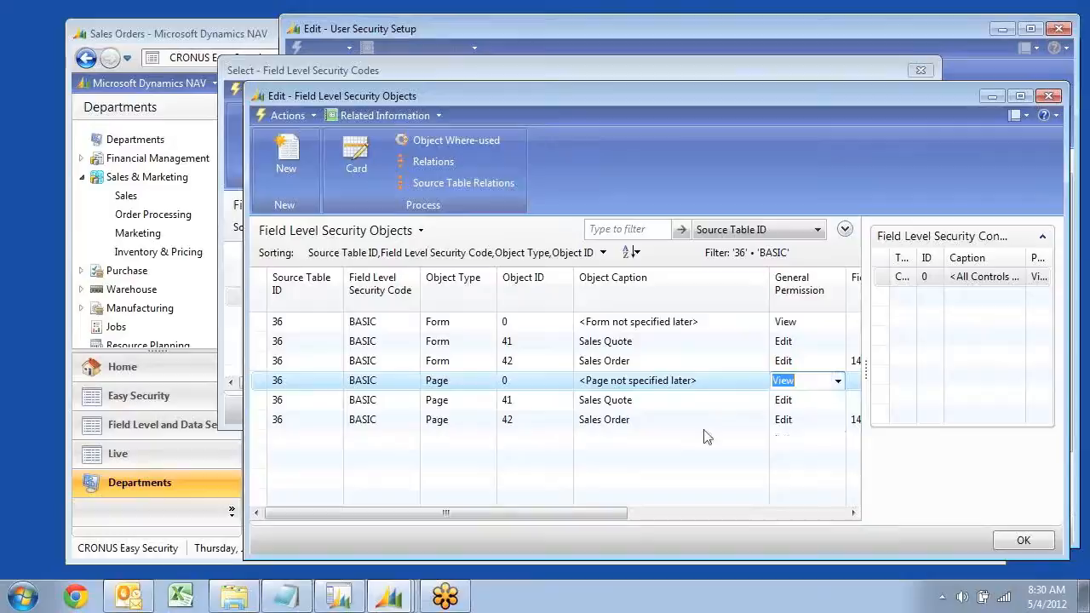
Add a security object for Page 44, Sales Credit Memo, to the BASIC code with general permission Hide
left_click(454, 447)
left_click(489, 439)
left_click(433, 481)
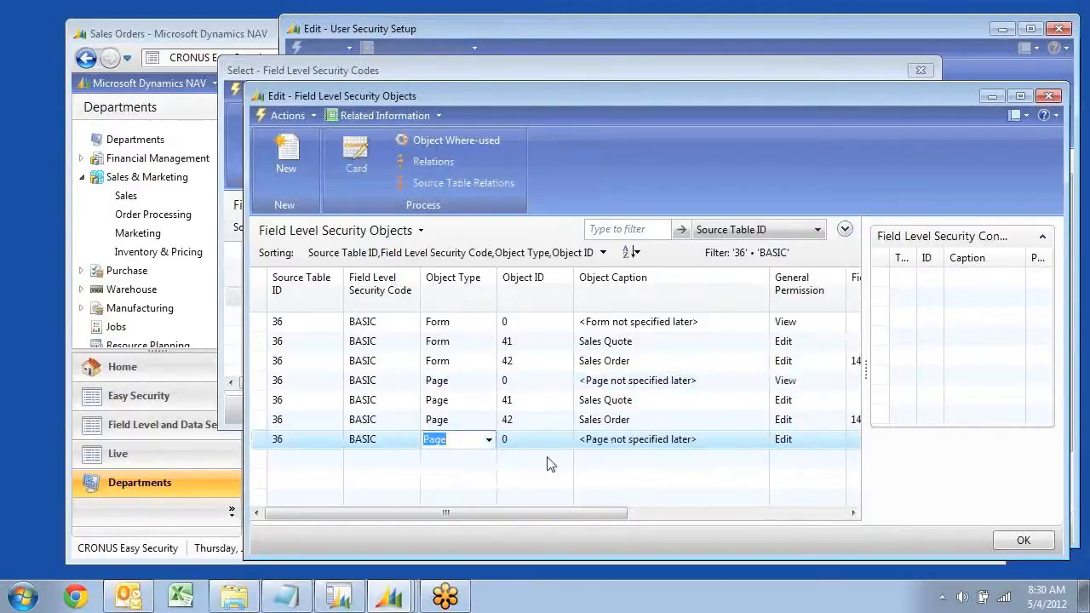
left_click(552, 441)
left_click(564, 439)
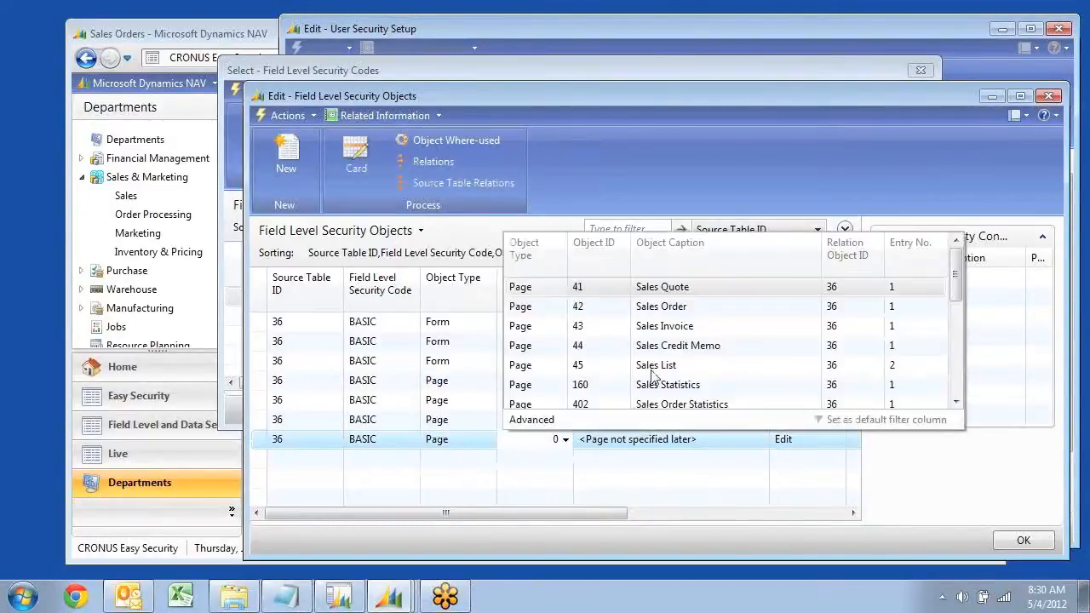
left_click(652, 349)
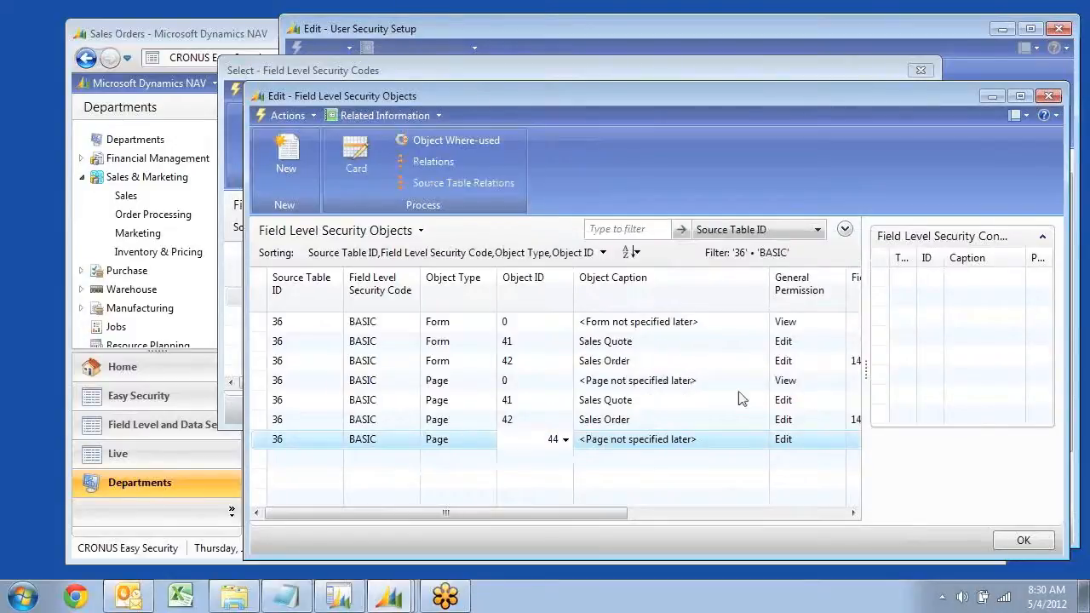
left_click(820, 442)
left_click(837, 439)
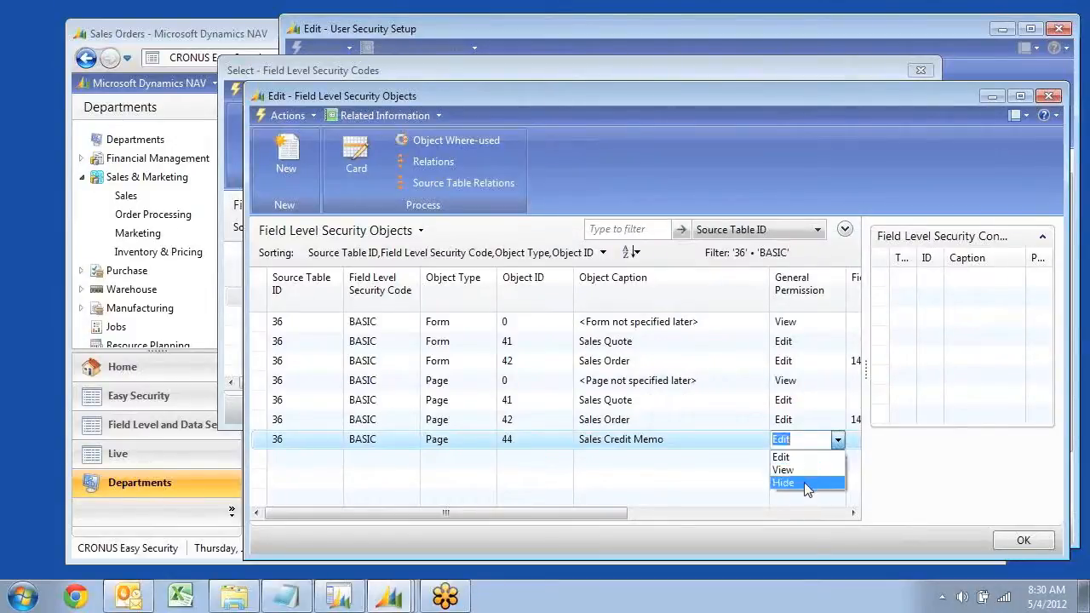
left_click(803, 482)
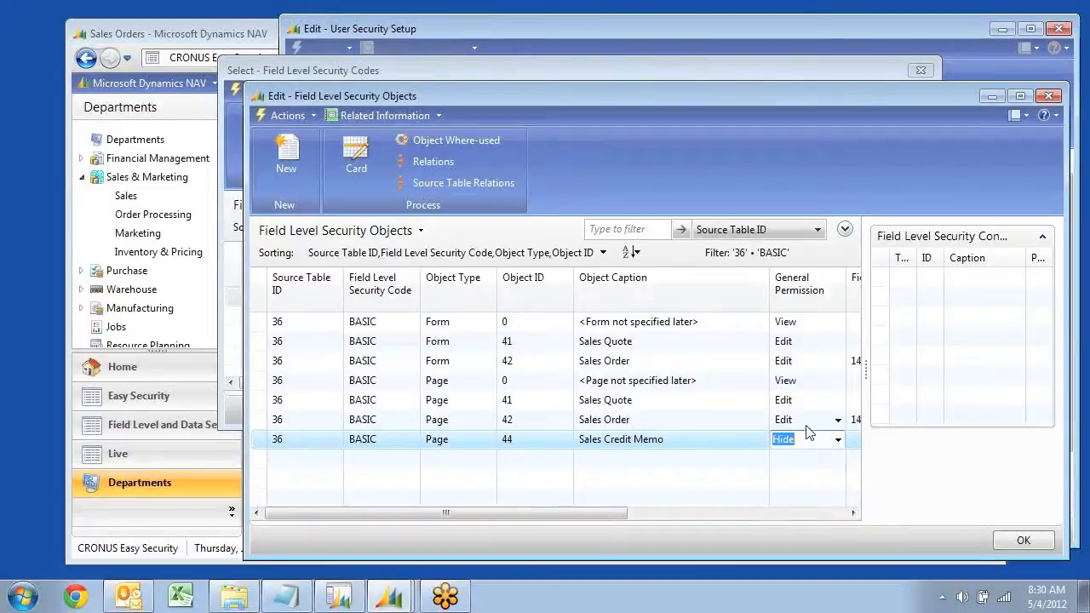
Open the card of the BASIC security object for Page 42, Sales Order
key("Up")
key("shift+Tab")
key("shift+Tab")
key("shift+Tab")
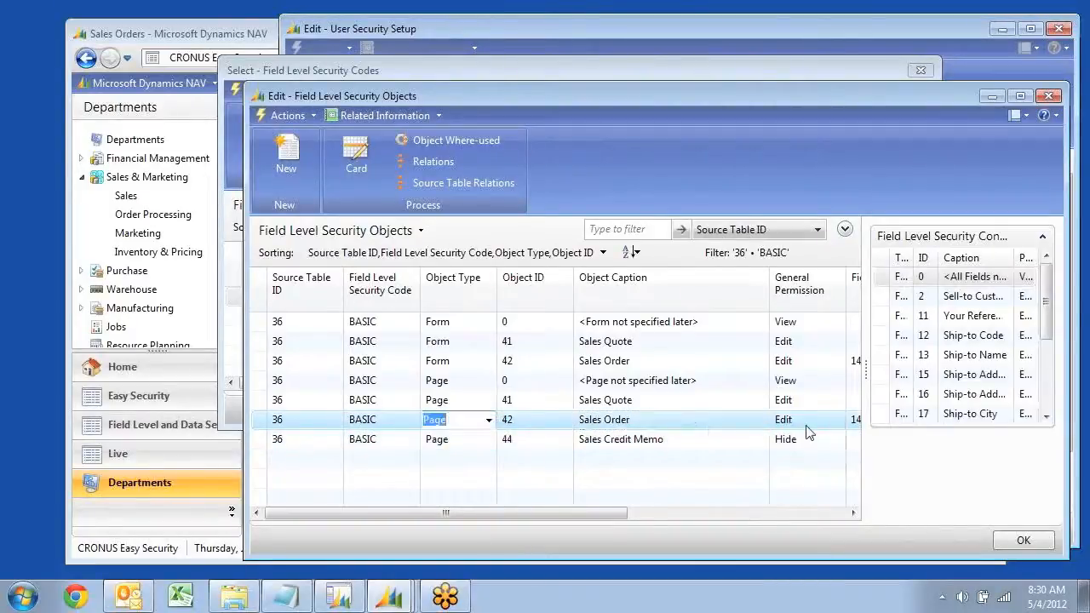
left_click(358, 164)
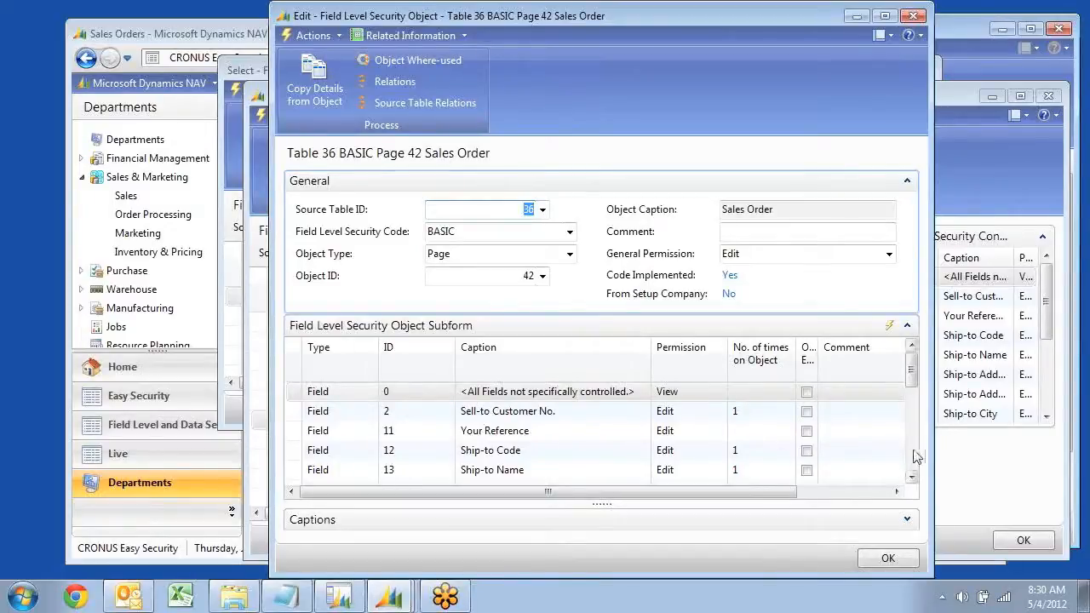
Add a Field row for field 23, Payment Terms Code, to the Sales Order security object
scroll(915, 457, "down", 2)
scroll(915, 458, "down", 2)
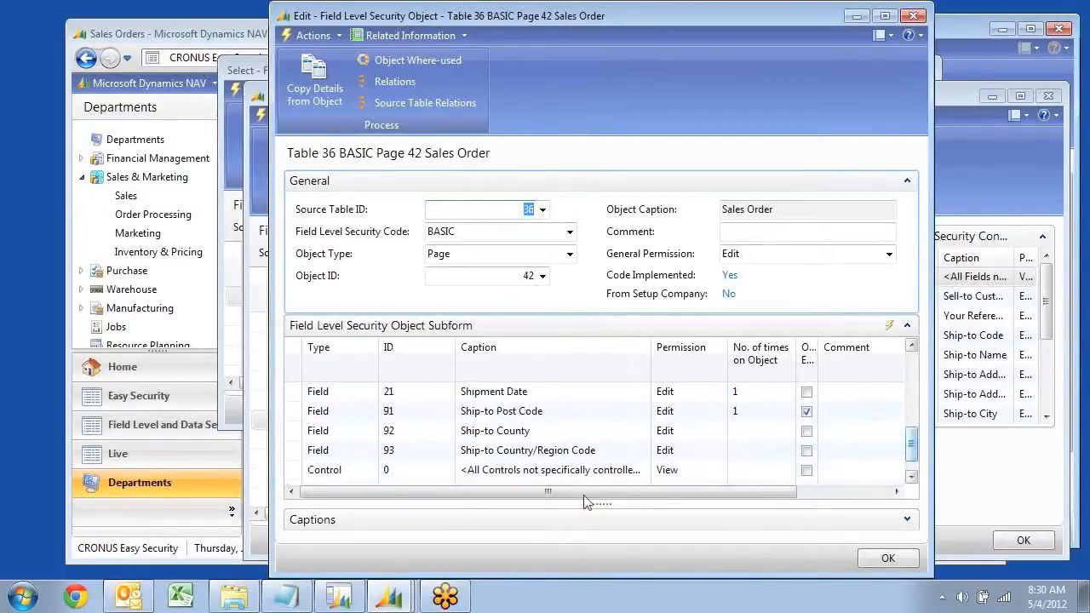
left_click(911, 477)
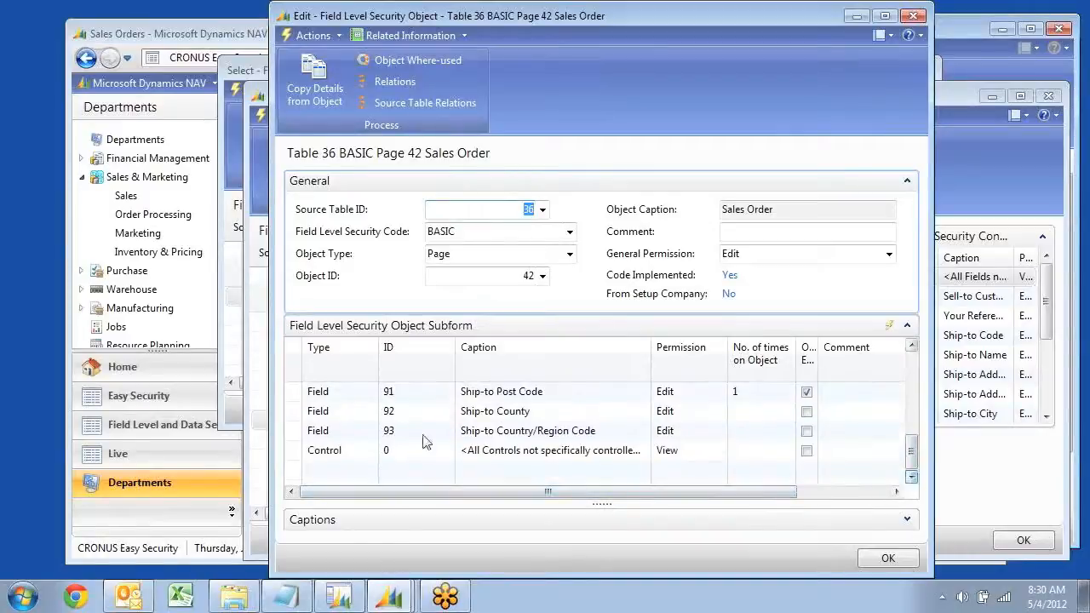
left_click(344, 469)
left_click(428, 469)
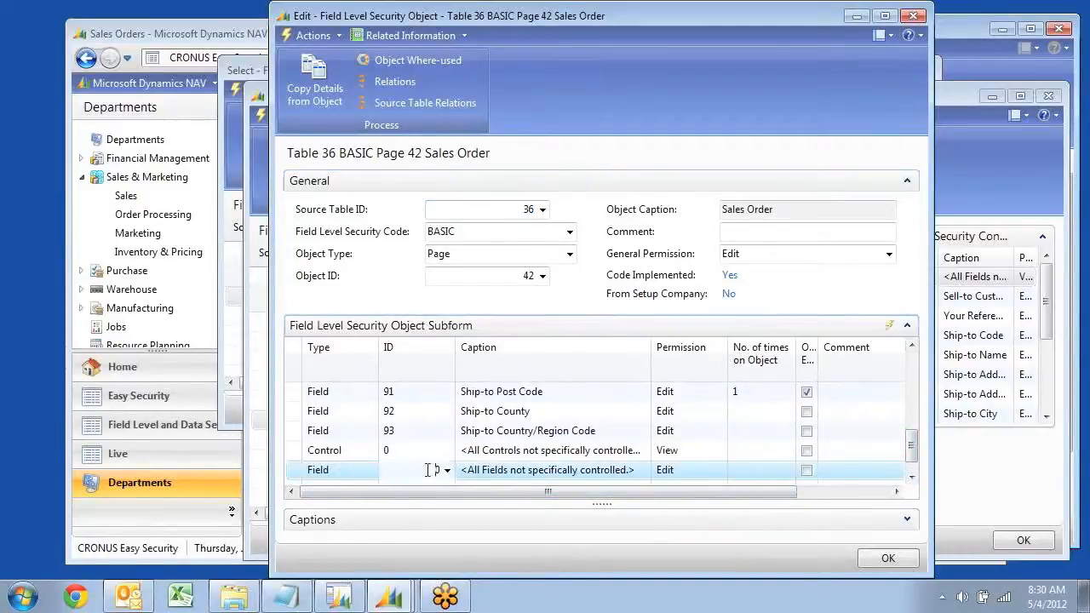
left_click(447, 470)
scroll(545, 255, "down", 2)
scroll(549, 259, "down", 4)
left_click(537, 257)
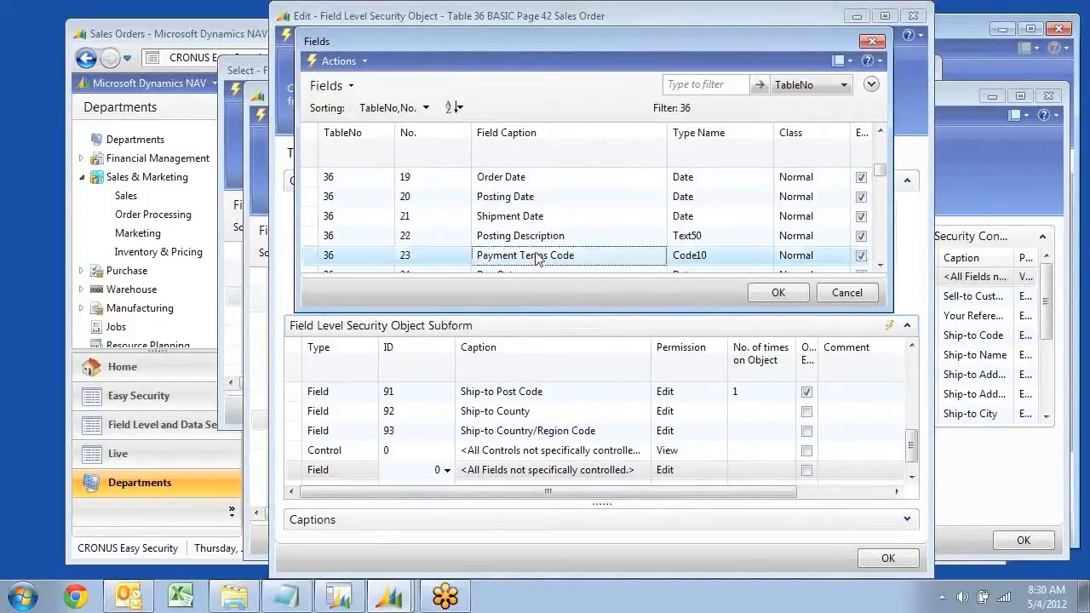
left_click(776, 293)
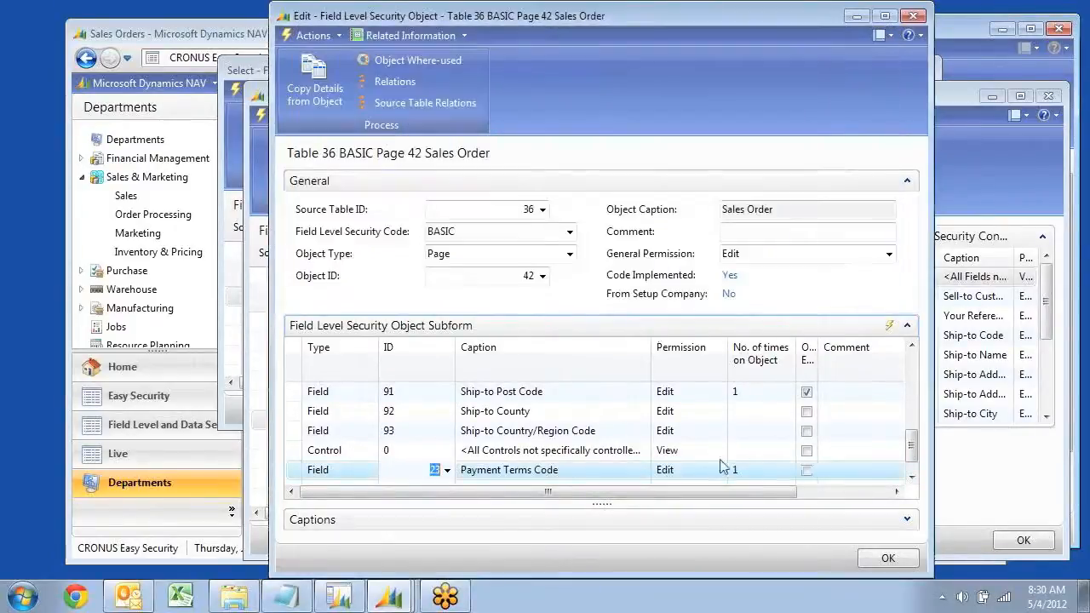
Set the Payment Terms Code field's permission to Hide
left_click(702, 474)
left_click(719, 470)
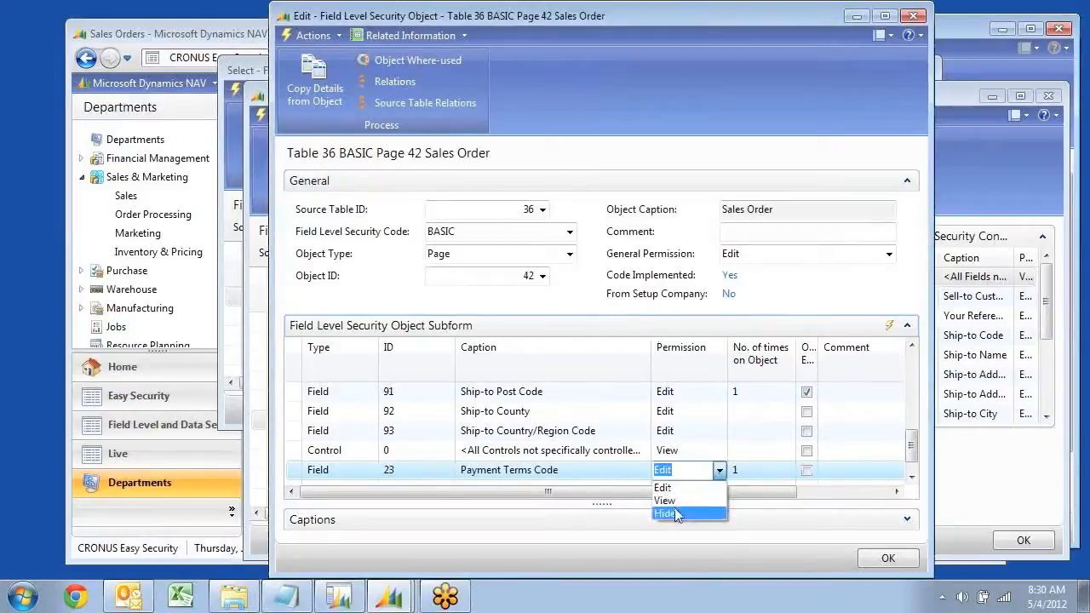
left_click(668, 514)
Add a Control row for the Statistics action, ID 61, to the Sales Order security object
left_click(912, 478)
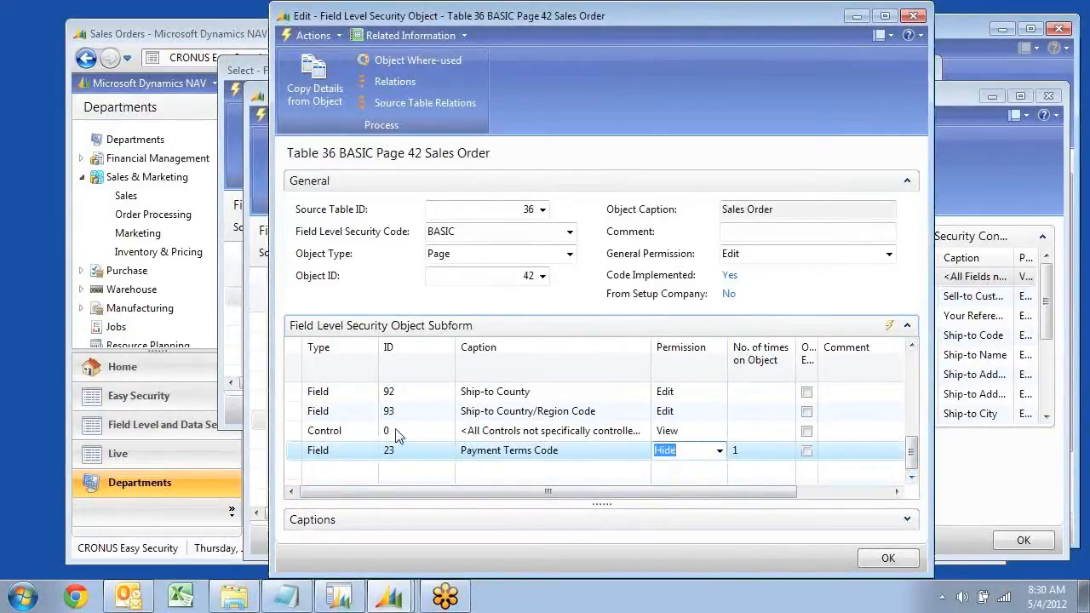
left_click(346, 473)
left_click(372, 473)
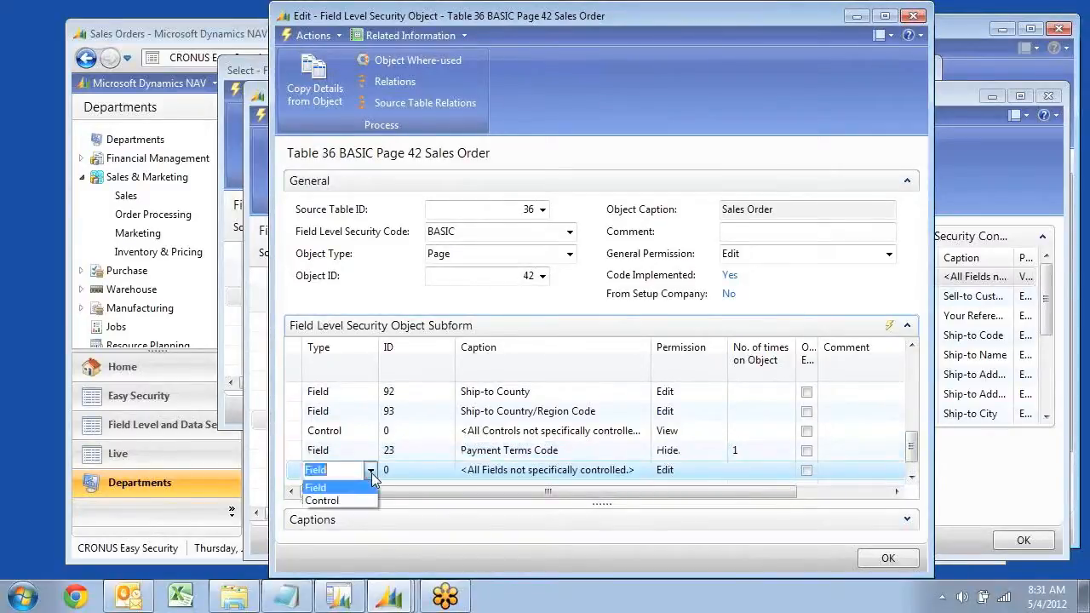
left_click(351, 501)
left_click(432, 477)
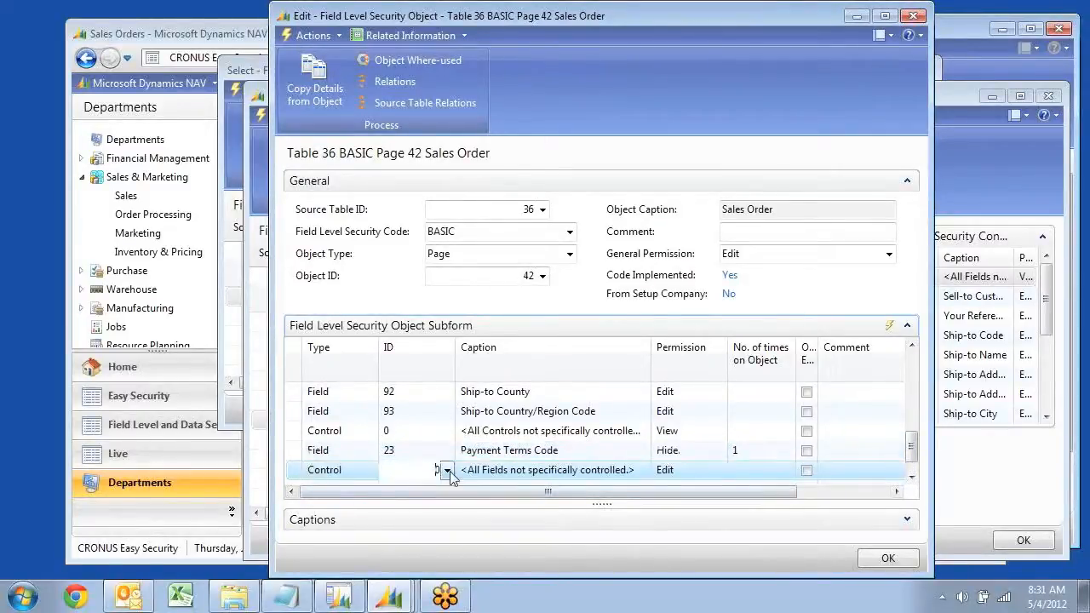
left_click(446, 470)
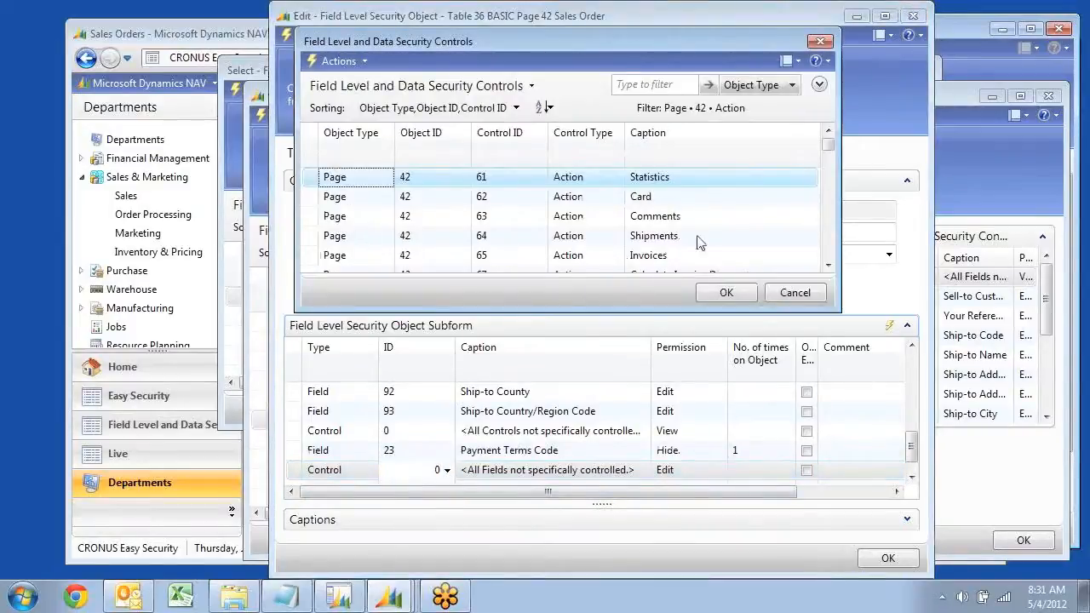
left_click(727, 293)
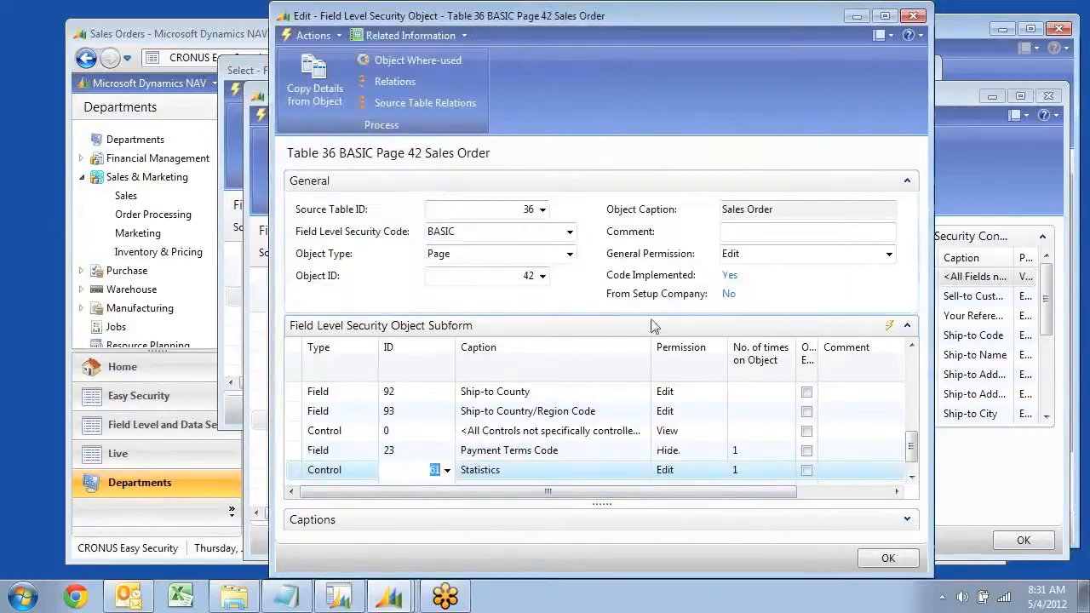
Add a Control row for the Post and Print action, ID 76, to the Sales Order security object
scroll(424, 444, "down", 1)
left_click(367, 472)
left_click(370, 470)
left_click(339, 506)
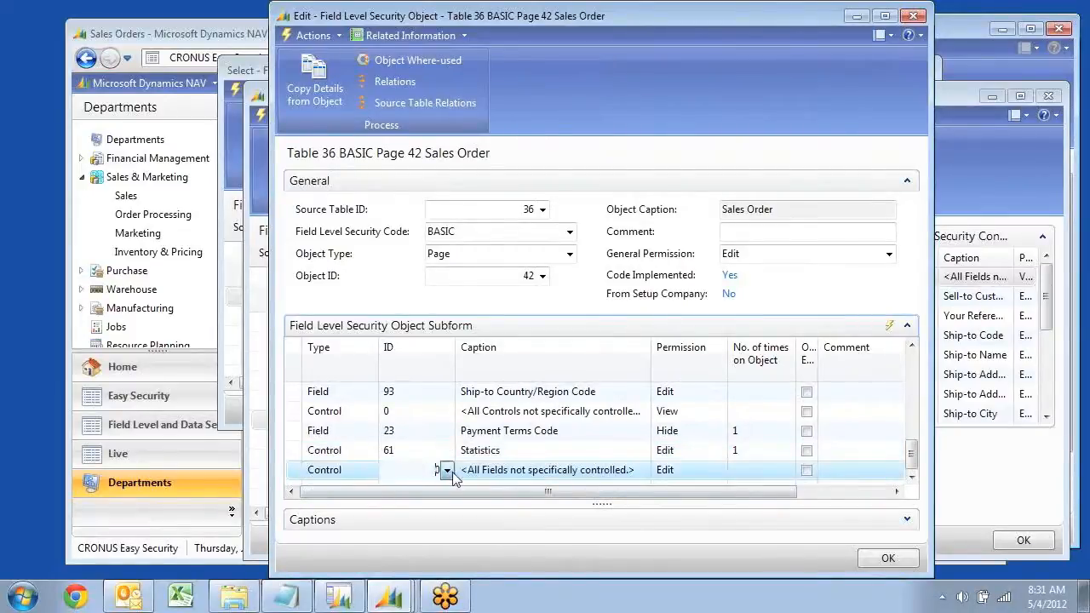
left_click(446, 471)
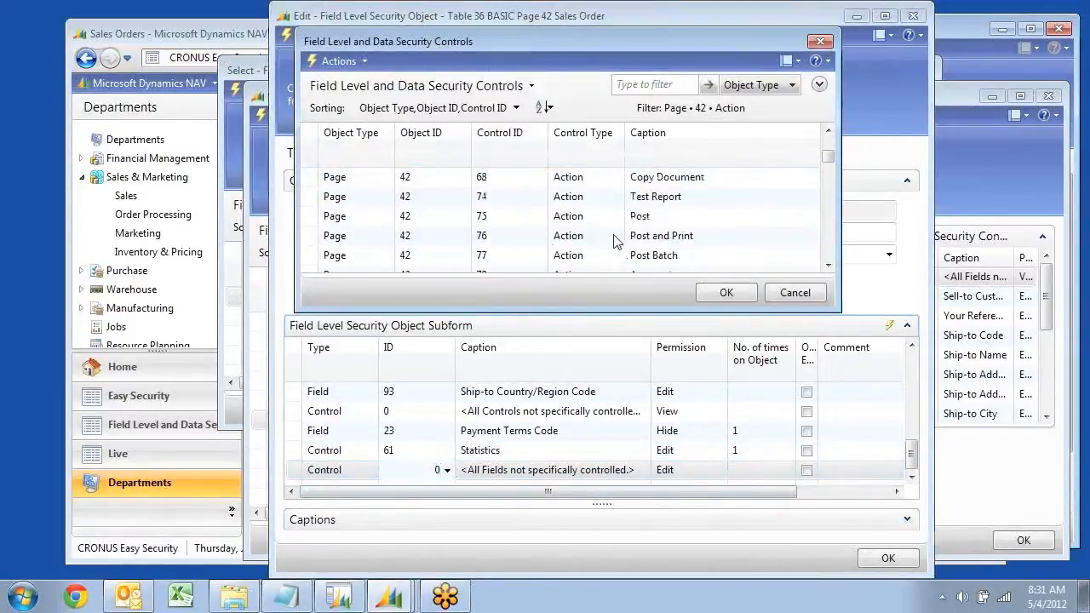
left_click(617, 242)
left_click(730, 295)
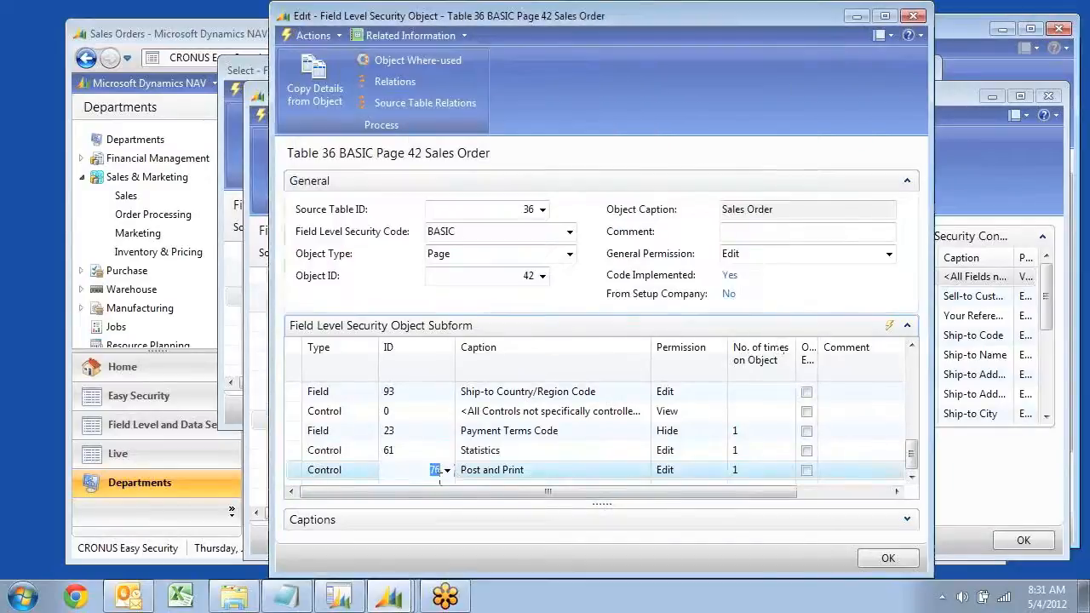
Add a Control row for the Post action, ID 75, to the Sales Order security object
scroll(408, 470, "down", 1)
left_click(367, 469)
left_click(370, 470)
left_click(316, 499)
left_click(441, 471)
left_click(446, 472)
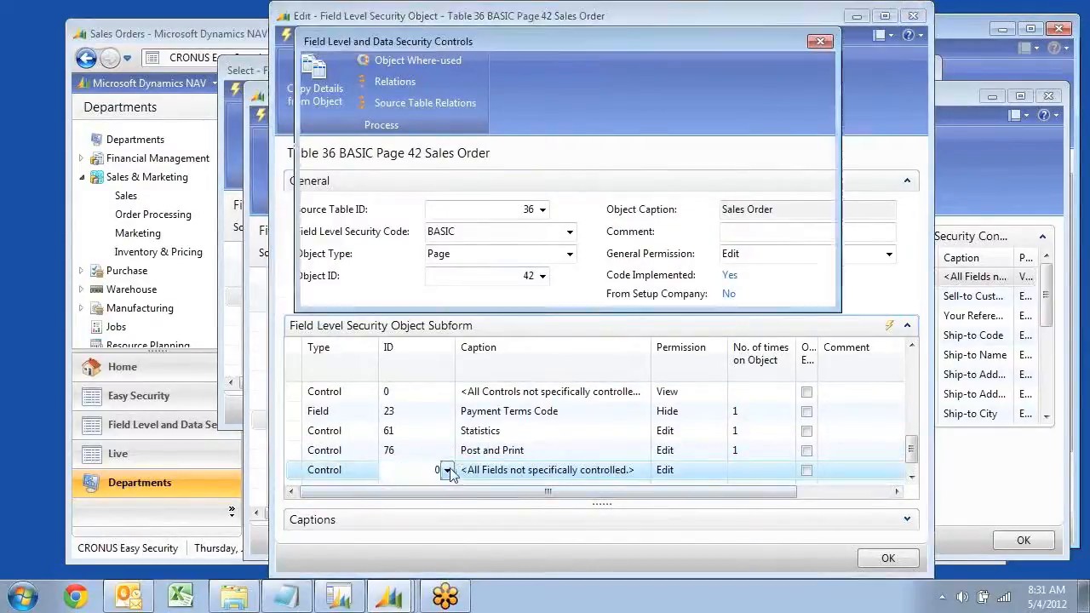
left_click(645, 220)
left_click(726, 293)
Set the Post action's permission to Hide
left_click(709, 470)
left_click(719, 470)
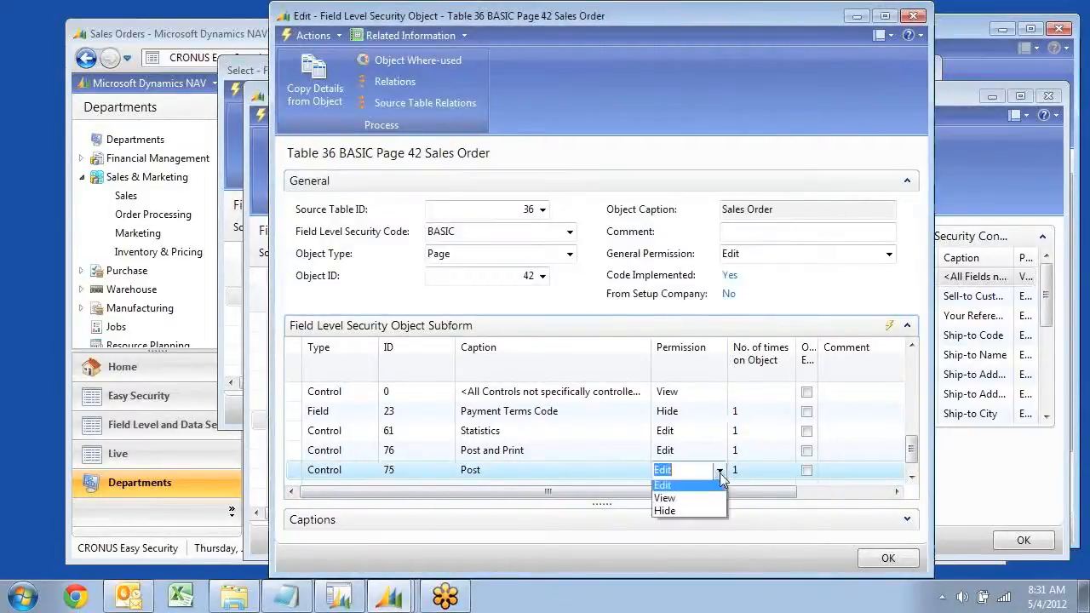
left_click(667, 511)
Review the permission rows for Payment Terms Code, Statistics, Post and Print, and Post
key("Up")
key("Up")
key("Up")
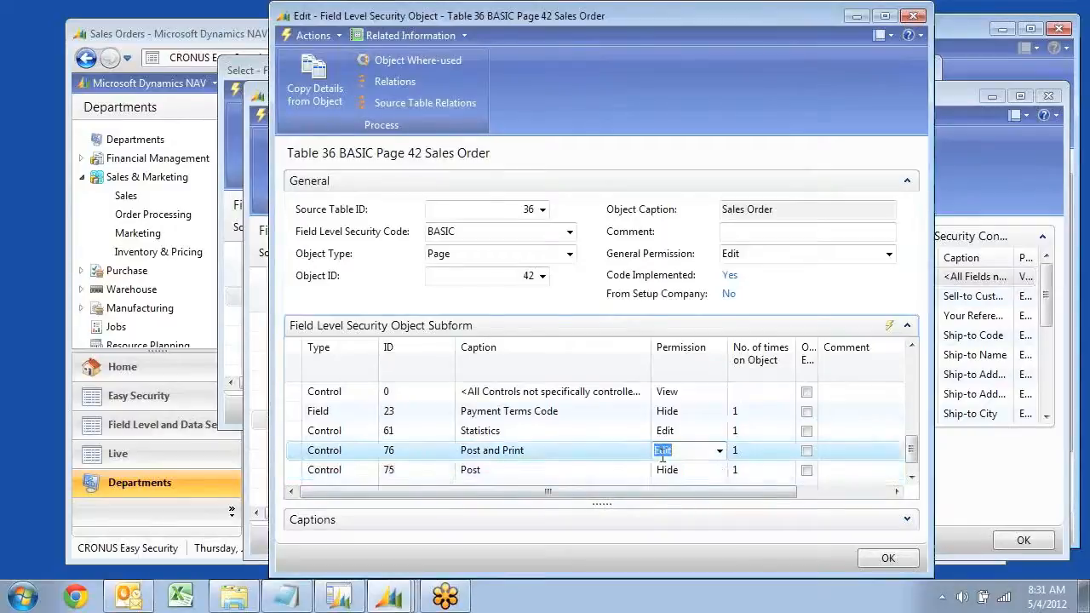
key("Down")
key("Down")
key("Left")
key("Left")
key("Left")
key("Up")
key("Up")
key("Up")
key("Down")
key("Down")
key("Down")
key("Down")
key("Up")
key("Up")
key("Up")
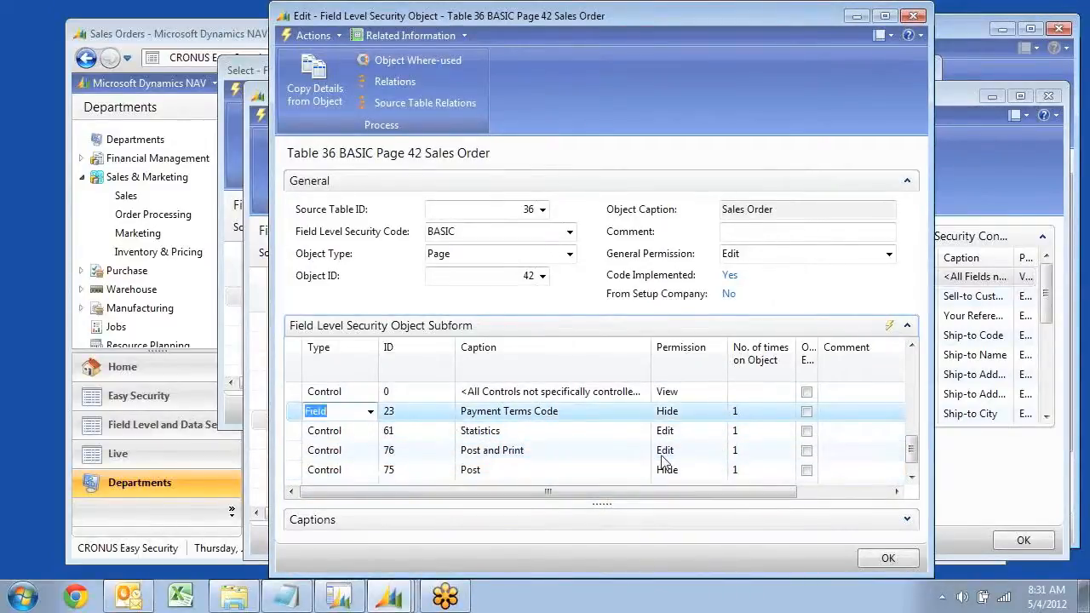
Close the Sales Order security object and the security object and code lists, returning to the User Security Setup list
key("Escape")
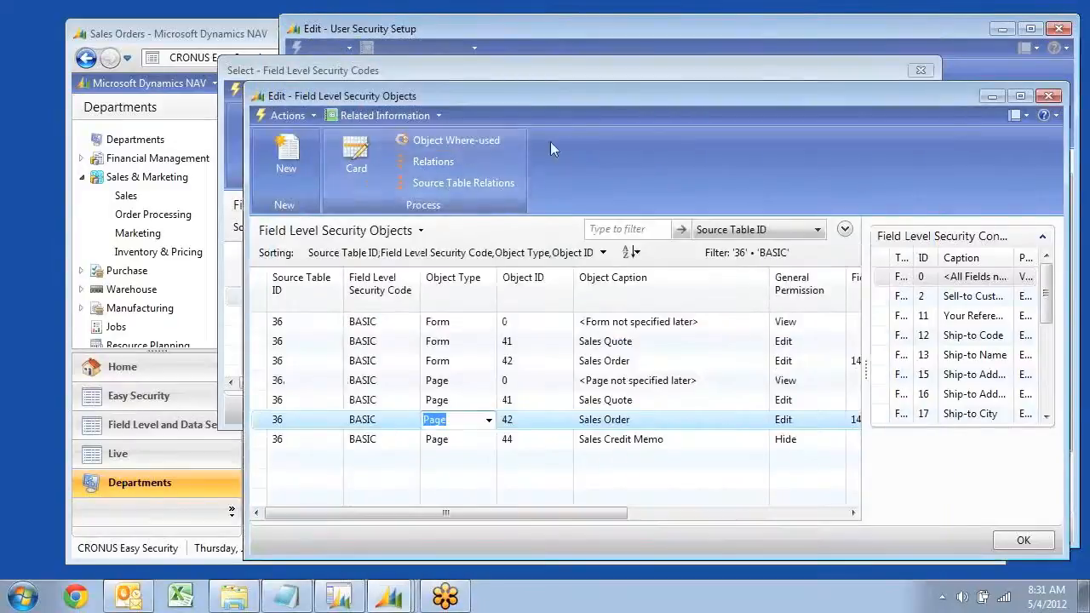
key("Escape")
key("Escape")
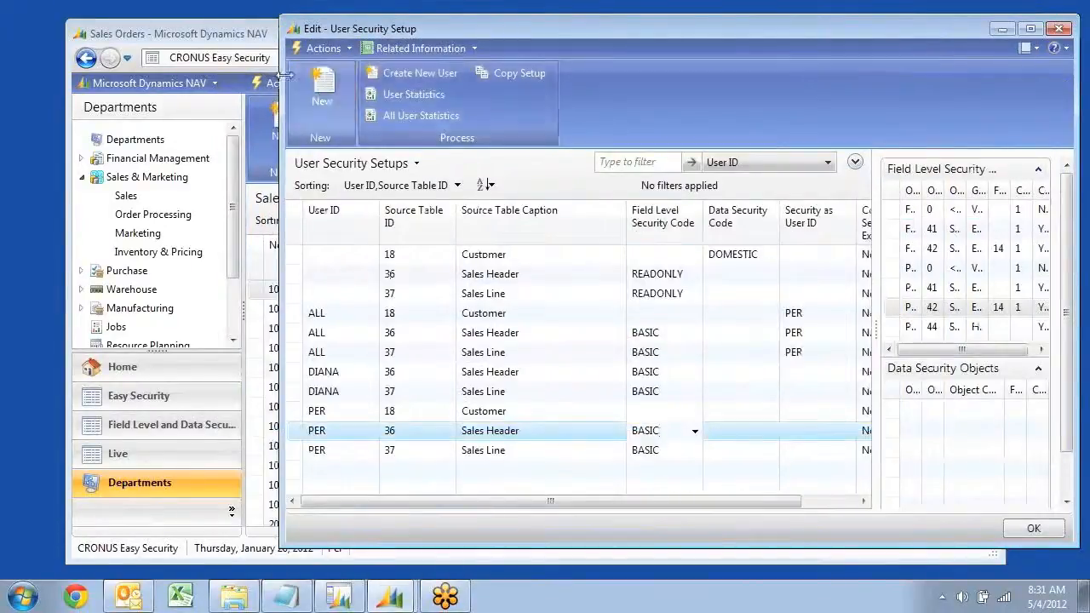
key("Escape")
Open a new sales order, check its available actions and Invoicing fields, and close it
left_click(285, 121)
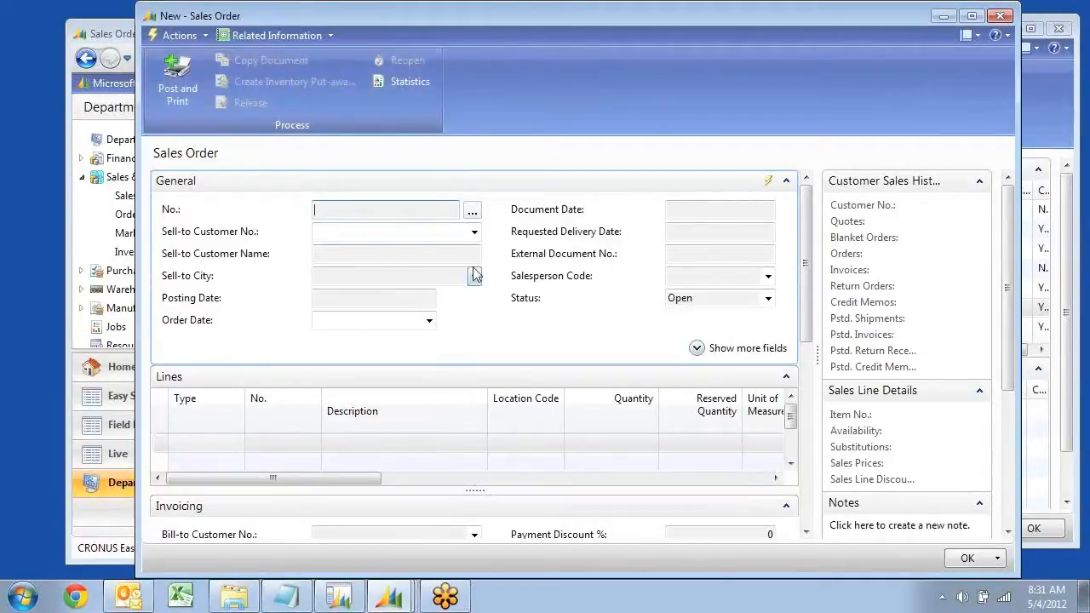
scroll(811, 339, "down", 5)
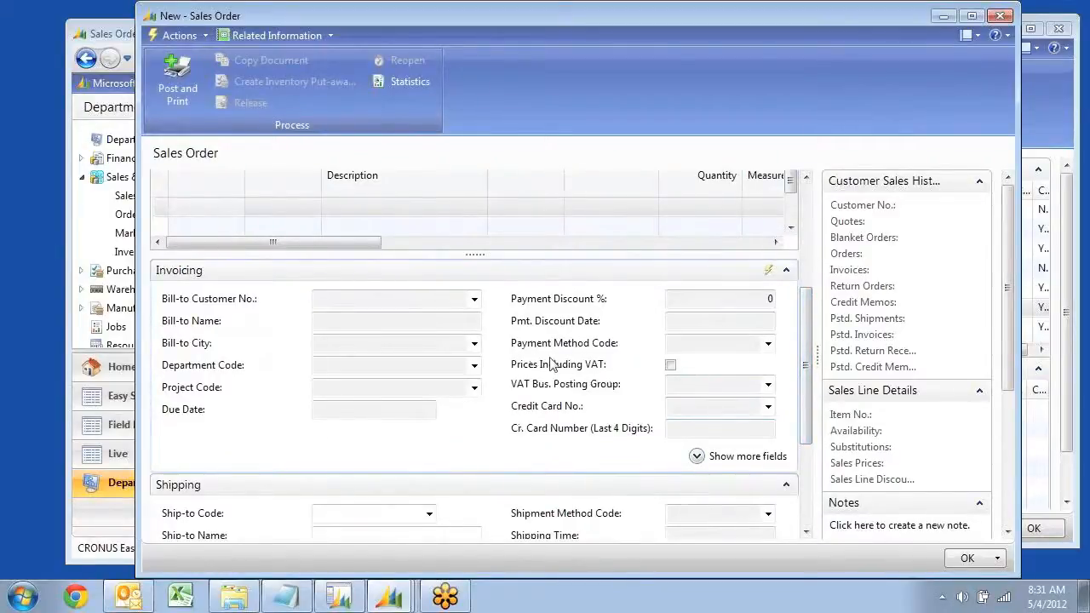
key("Escape")
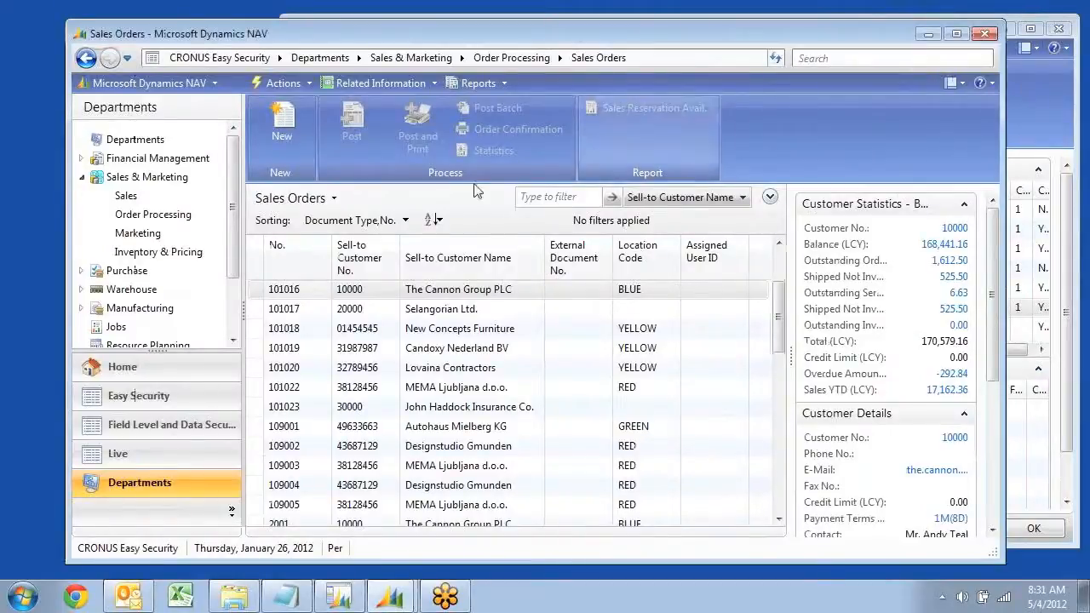
Open the Sales Credit Memos list from Order Processing and try to view the Klubben credit memo
left_click(141, 218)
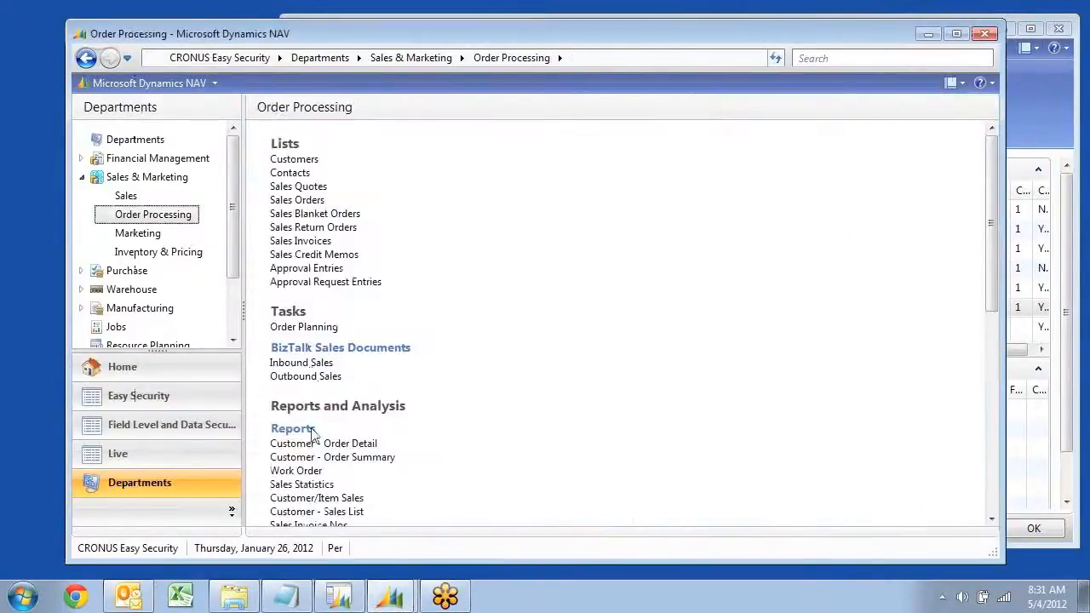
left_click(310, 256)
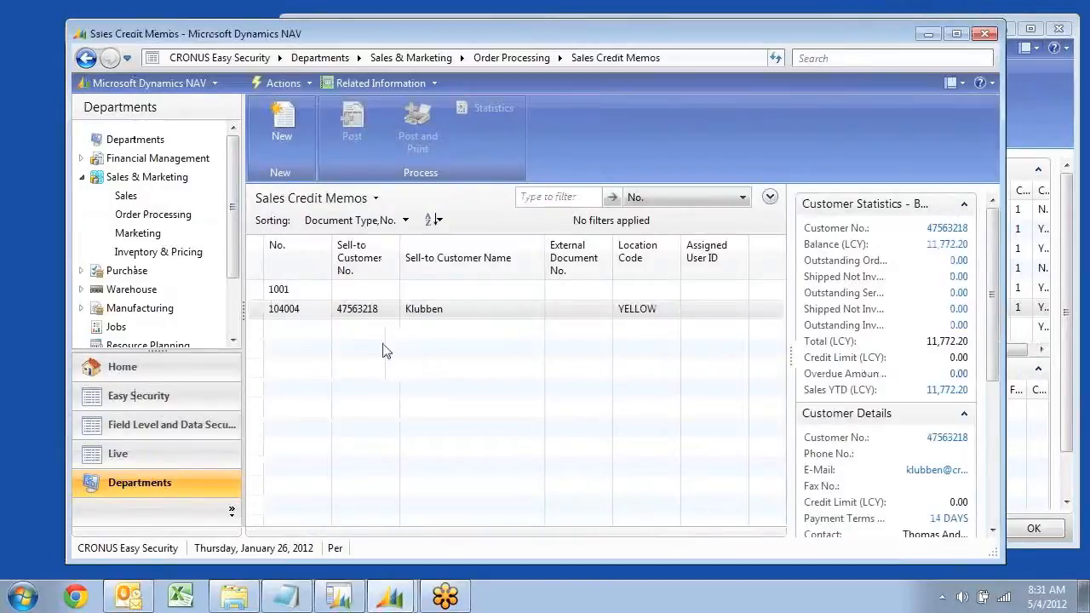
double_click(288, 313)
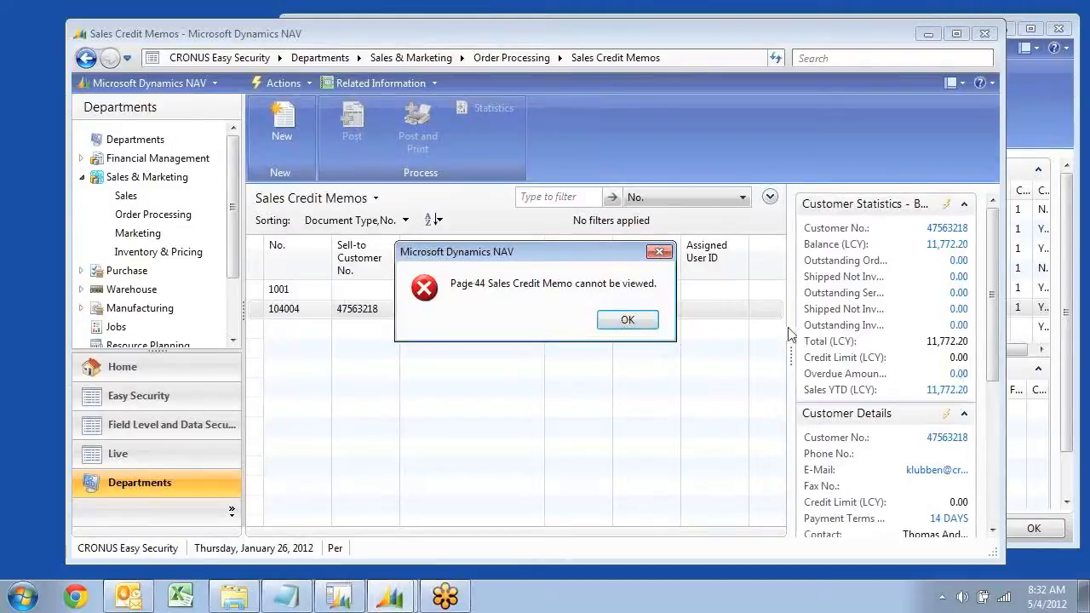
left_click(627, 321)
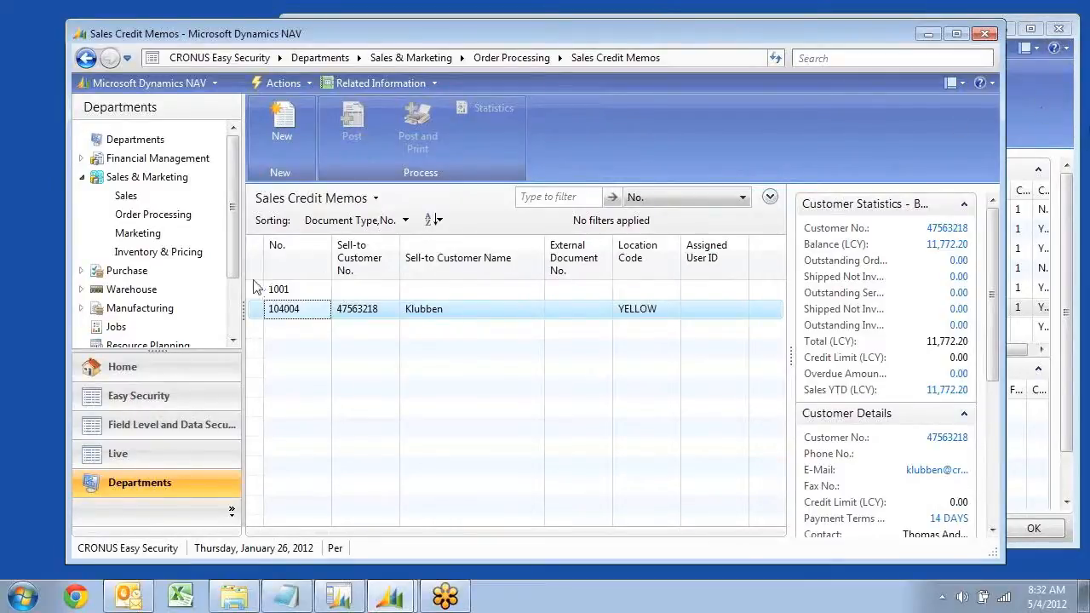
Open The Cannon Group PLC's card from the Customers list and expand its Invoicing details
left_click(124, 198)
left_click(284, 173)
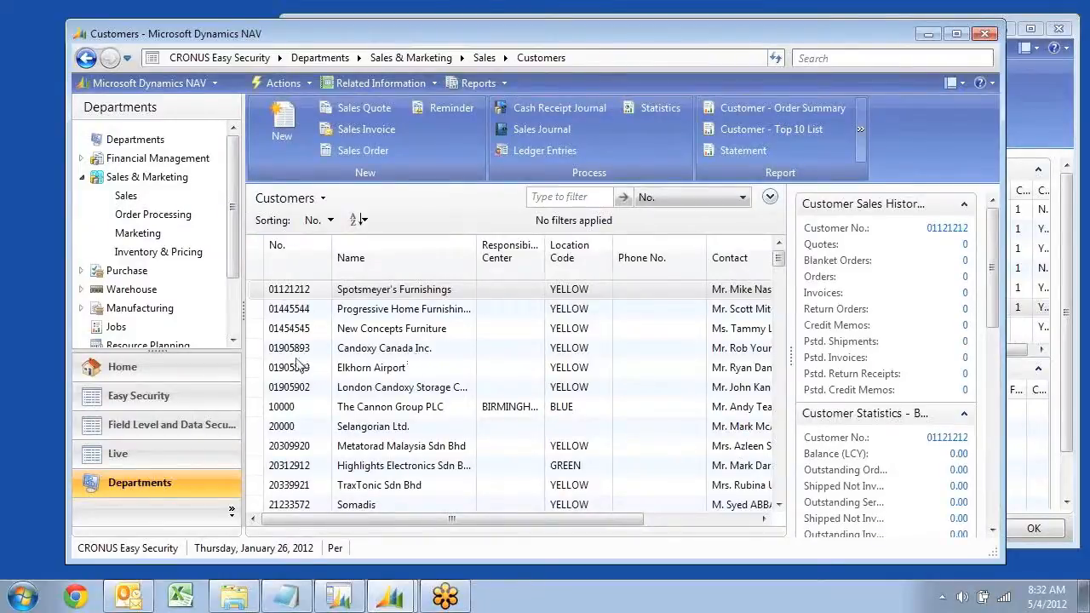
left_click(276, 410)
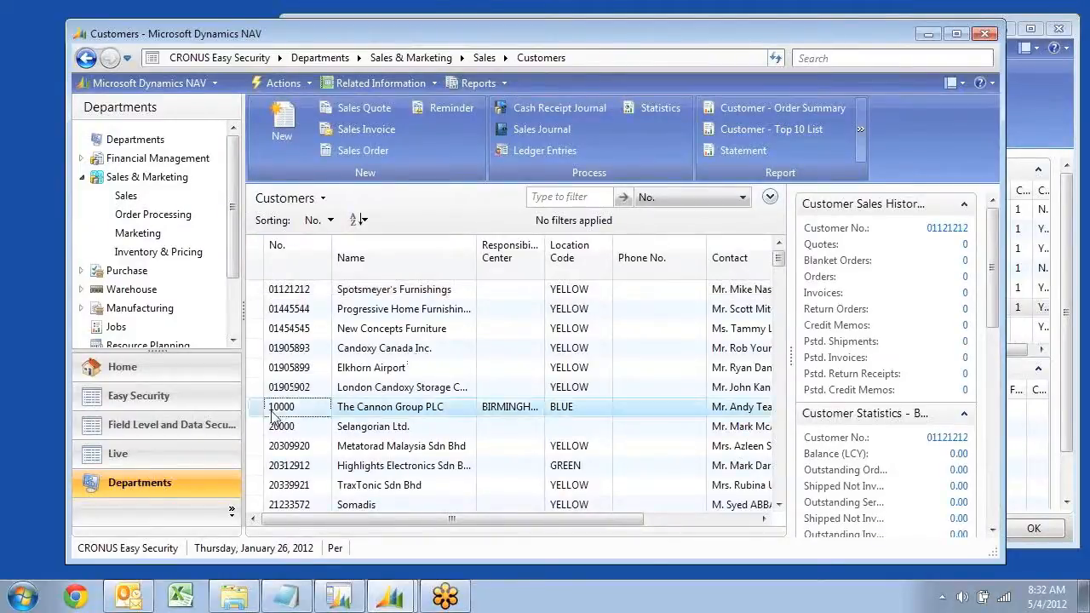
double_click(414, 408)
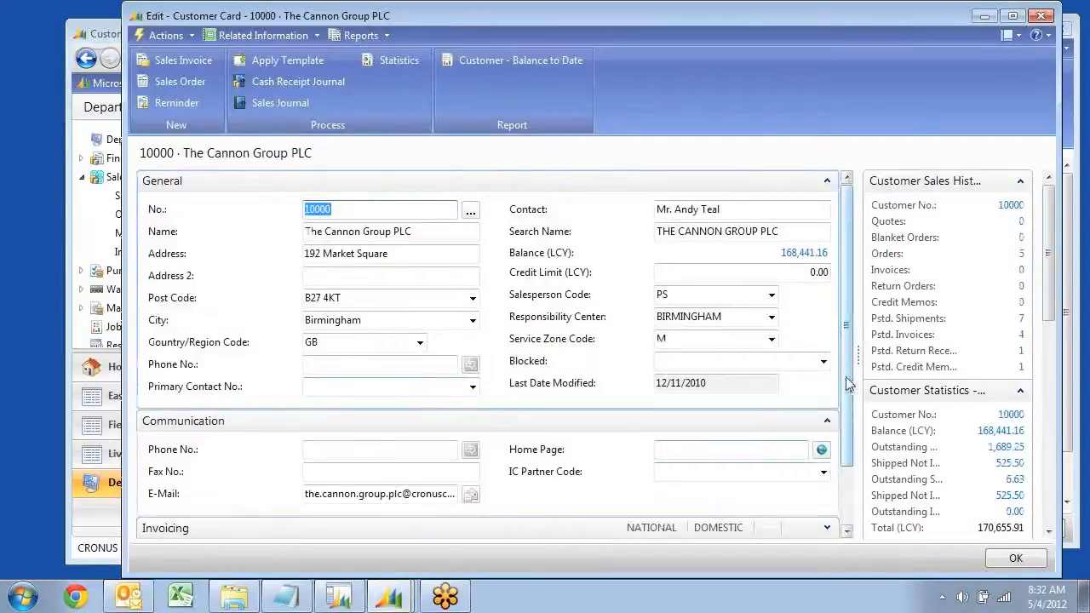
scroll(847, 384, "down", 3)
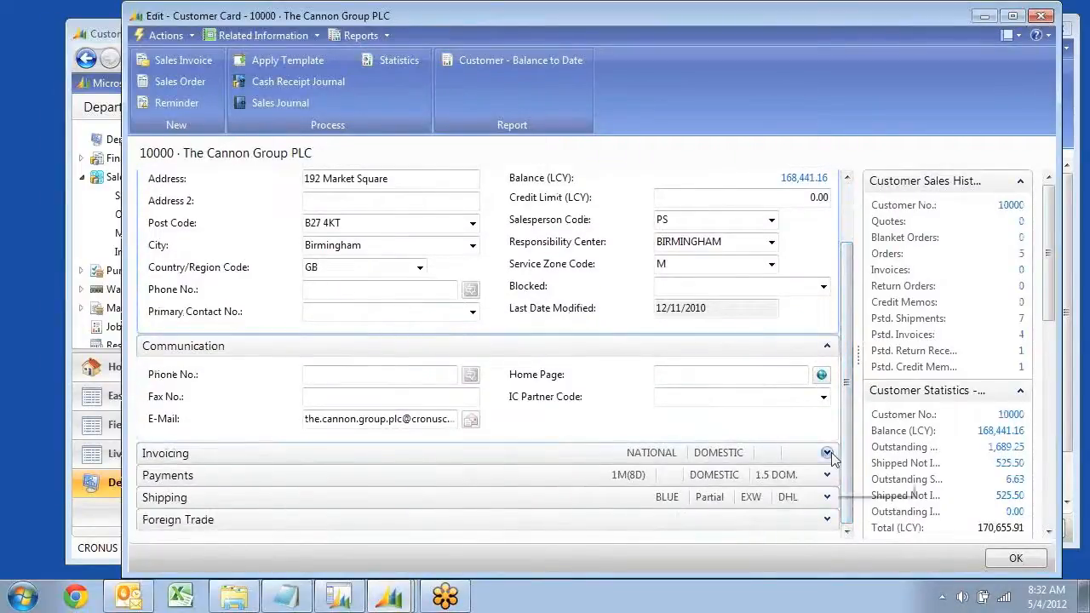
left_click(827, 453)
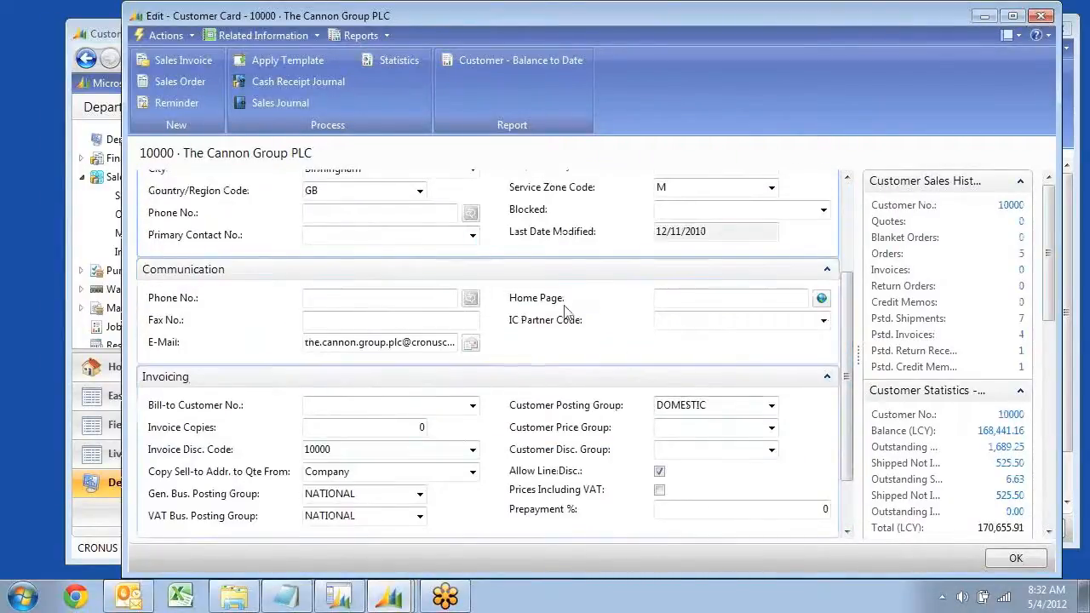
Page through the following customer cards to compare their Customer Posting Group values, and close the card
key("ctrl+Page_Down")
key("ctrl+Page_Down")
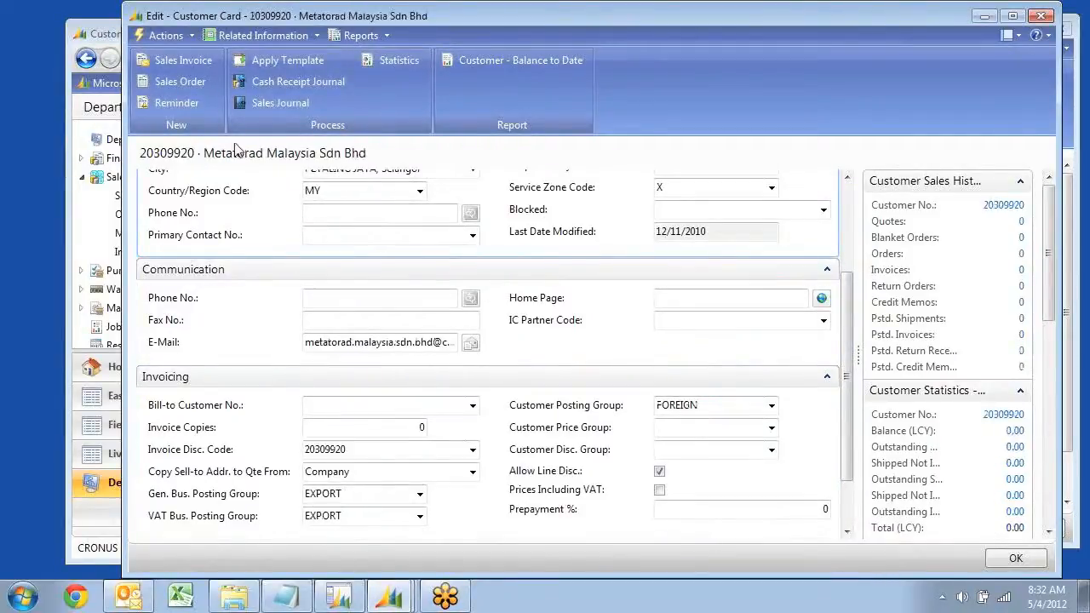
key("ctrl+Page_Down")
key("ctrl+Page_Down")
key("ctrl+Page_Down")
key("ctrl+Page_Down")
key("ctrl+Page_Down")
key("ctrl+Page_Down")
key("ctrl+Page_Down")
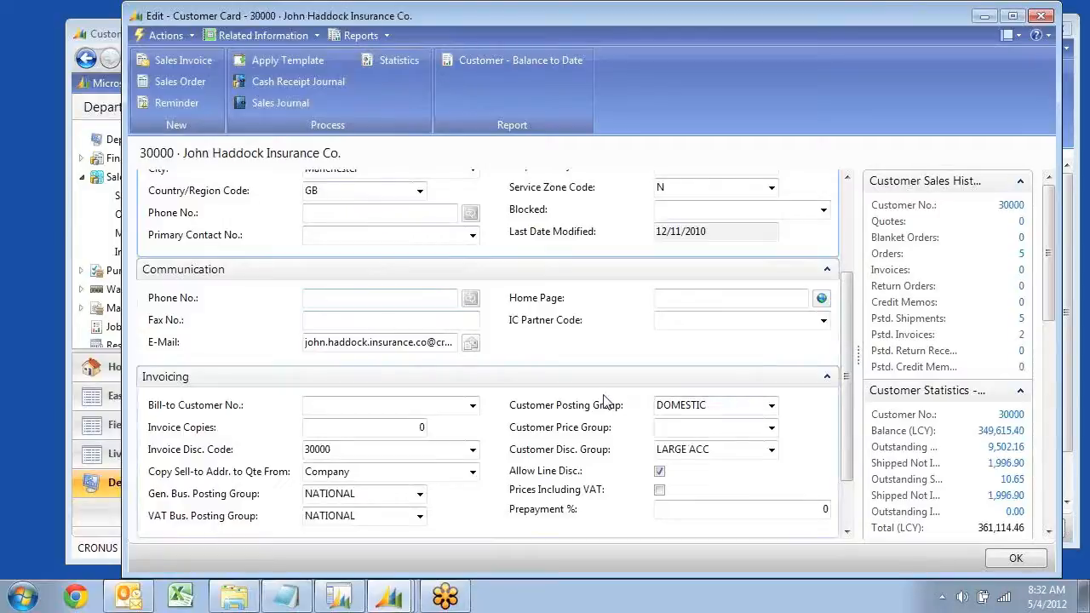
key("Escape")
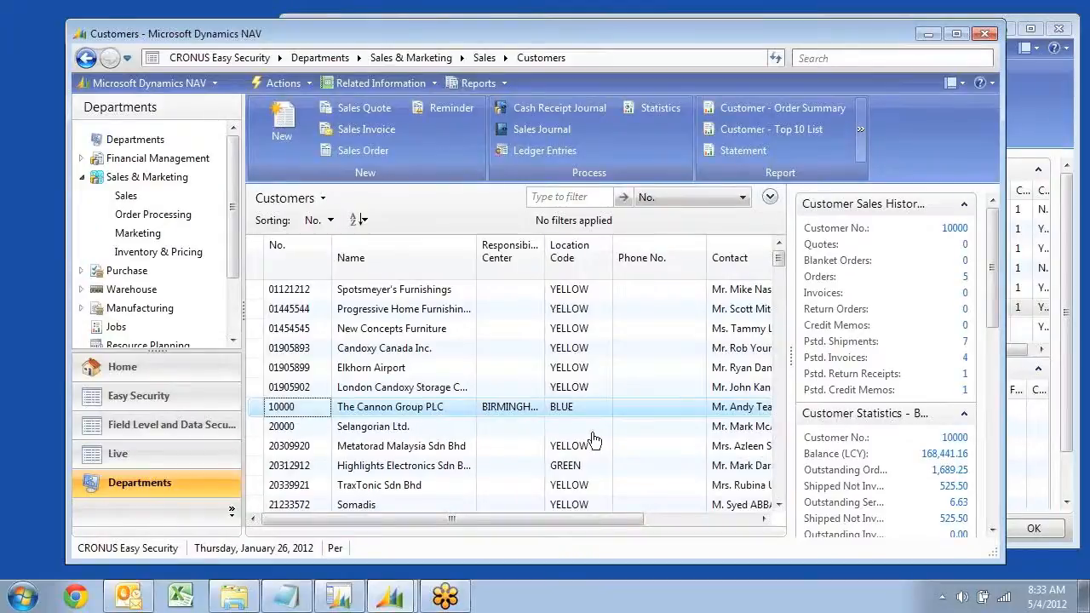
Assign the DOMESTIC data security code to the signed-in user's Customer (table 18) row in User Security Setup
left_click(1028, 136)
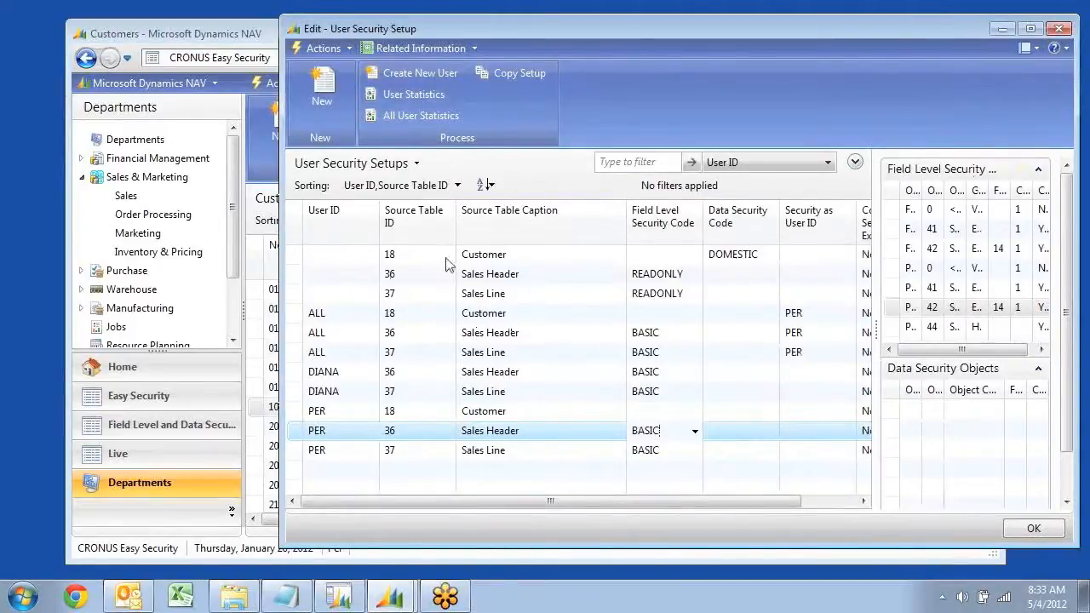
left_click(741, 411)
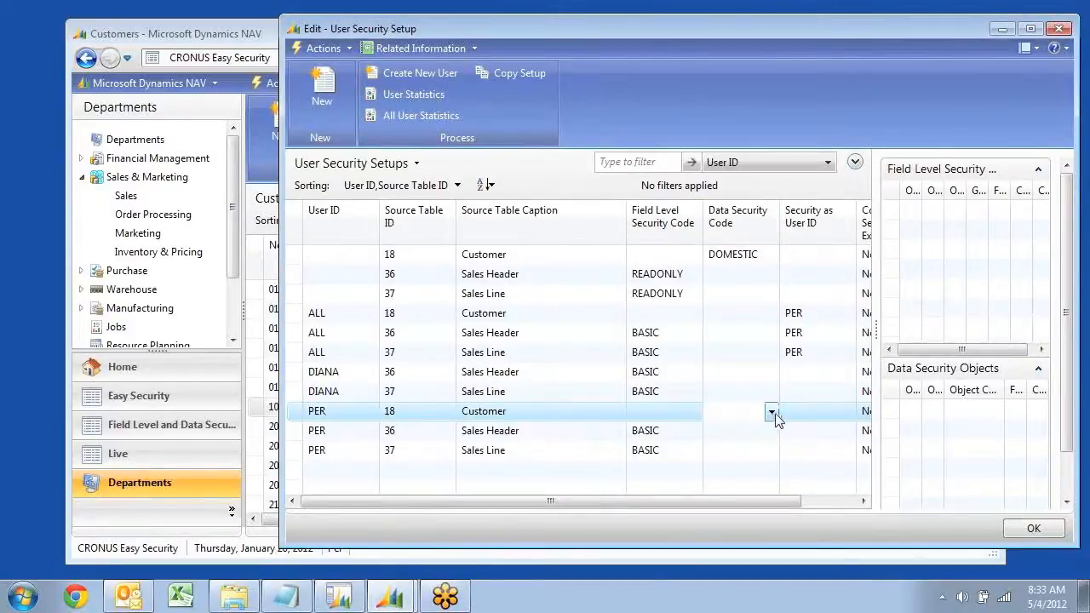
left_click(772, 412)
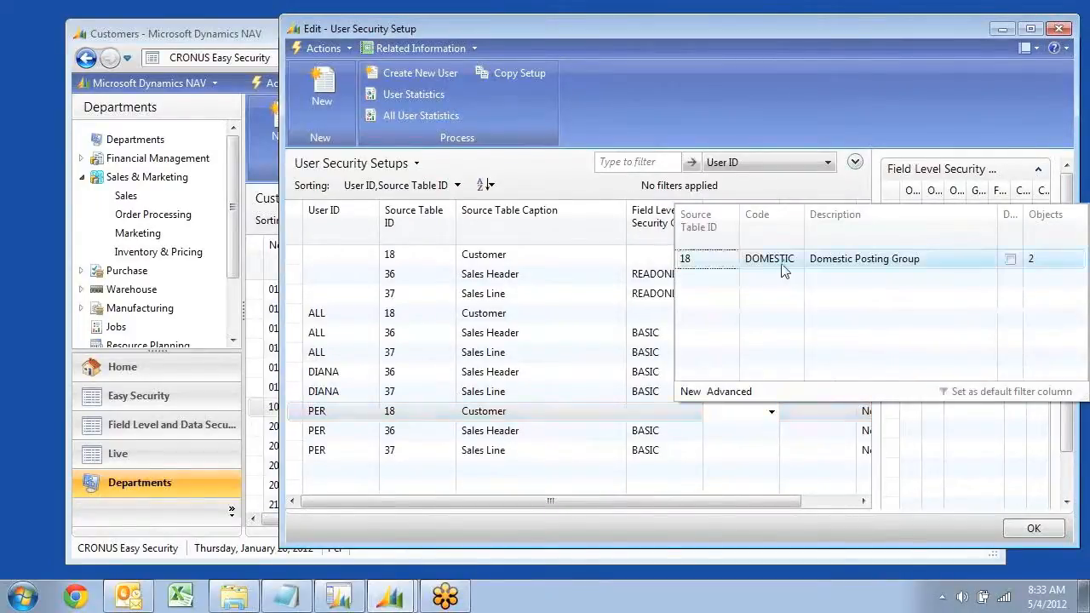
left_click(781, 263)
key("Up")
key("Down")
left_click(758, 390)
Reopen the Customers list from the Sales department to check which customers are shown
left_click(269, 297)
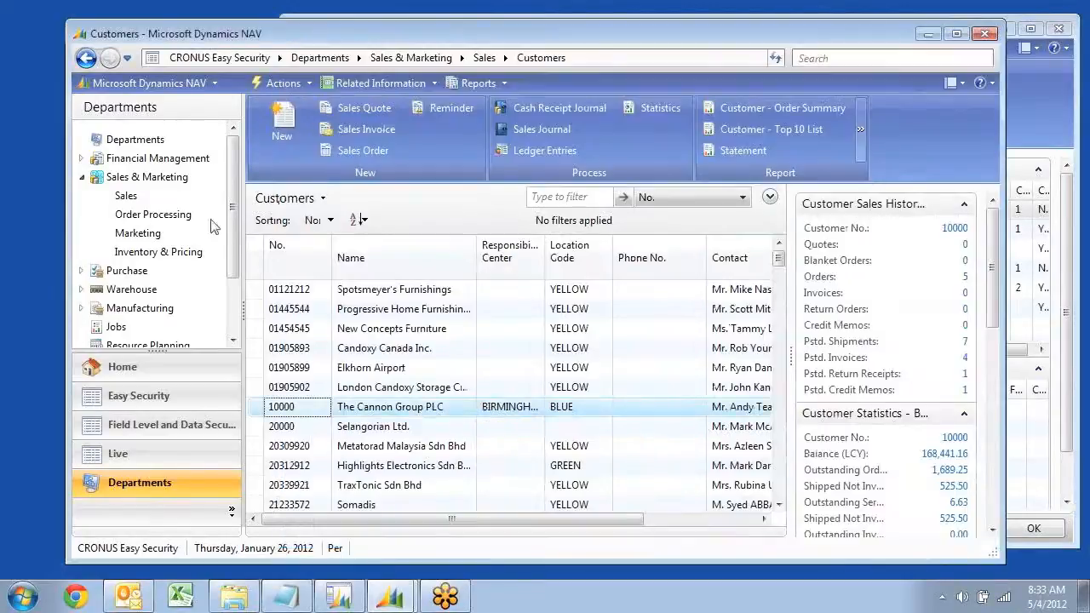
left_click(127, 197)
left_click(293, 172)
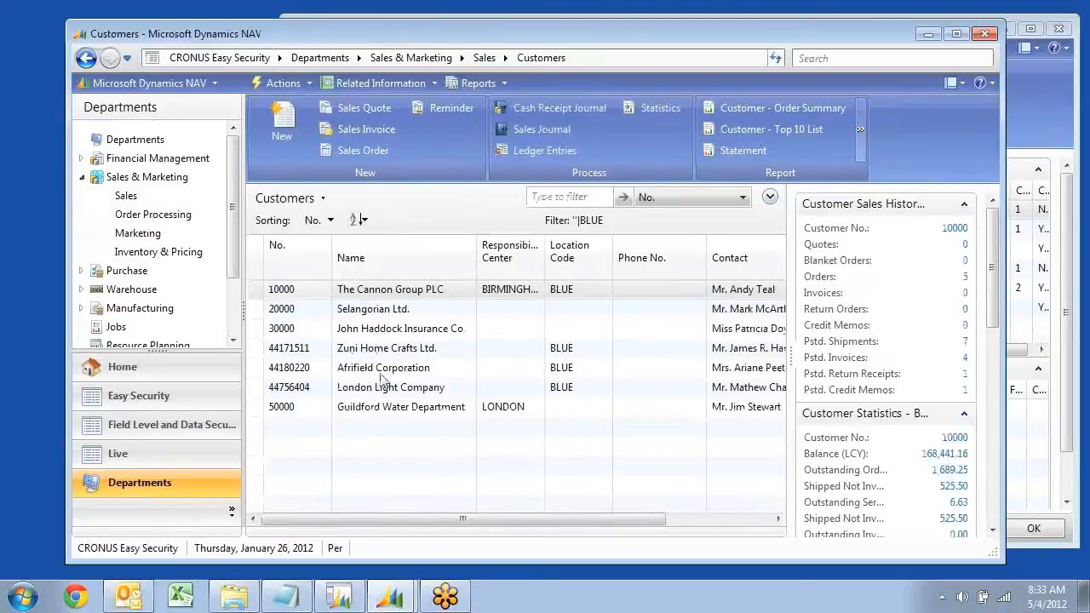
Remove the Location Code filter from the Customers list and look through the customers
left_click(770, 198)
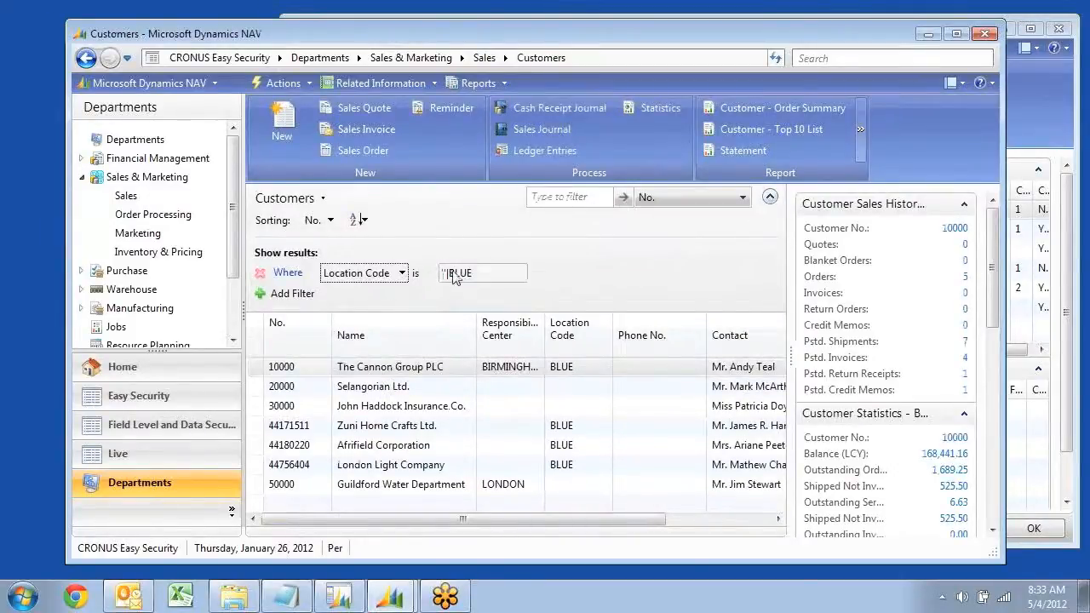
left_click(259, 273)
left_click(362, 407)
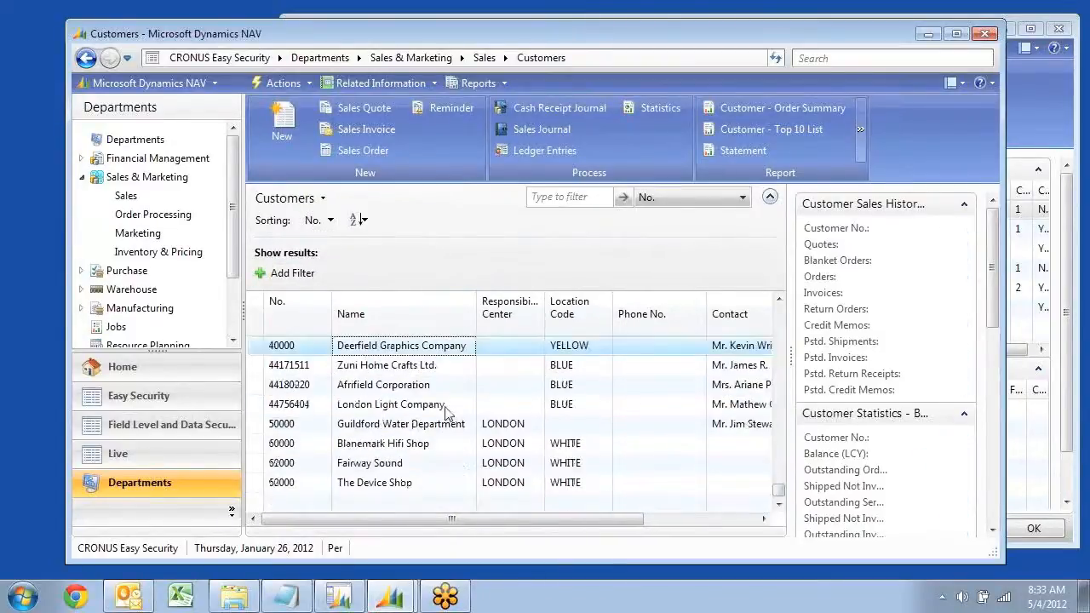
scroll(383, 403, "up", 1)
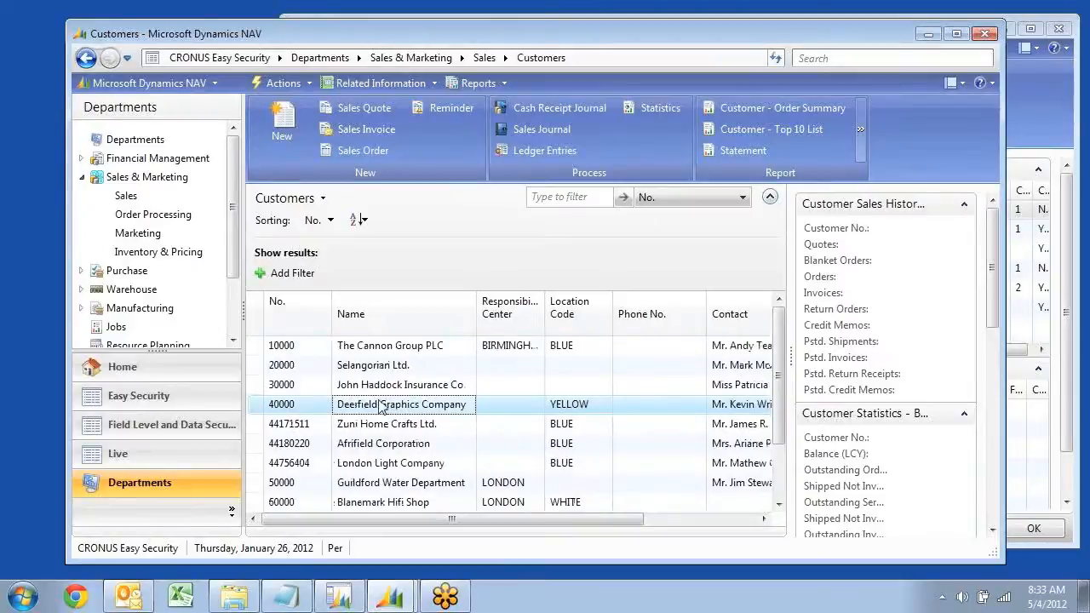
Open the card of the DOMESTIC data security code's Page object from the signed-in user's Customer setup row
left_click(1037, 127)
left_click(760, 414)
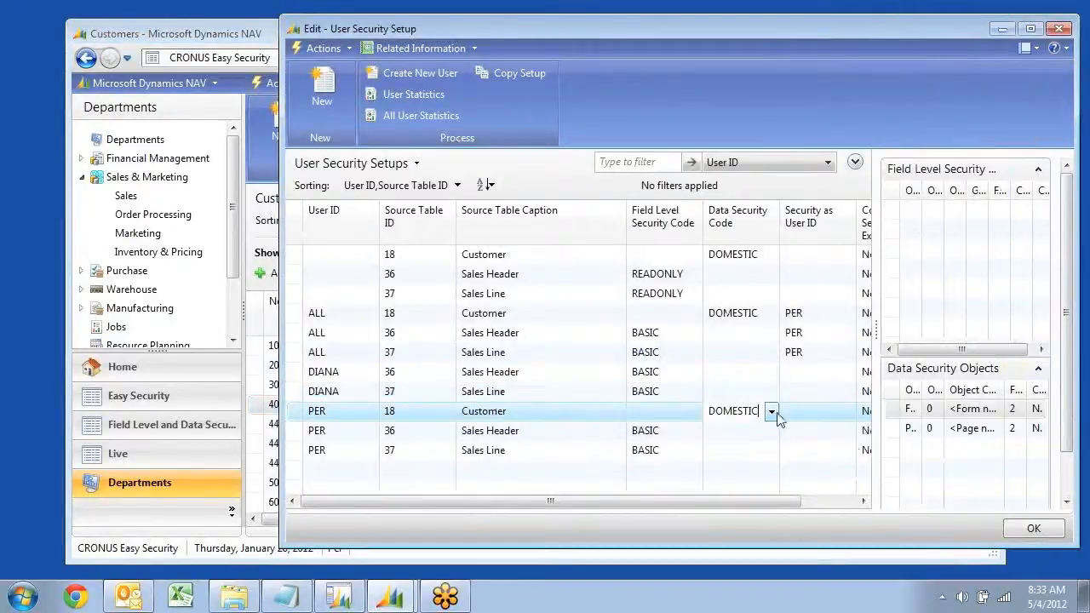
left_click(772, 412)
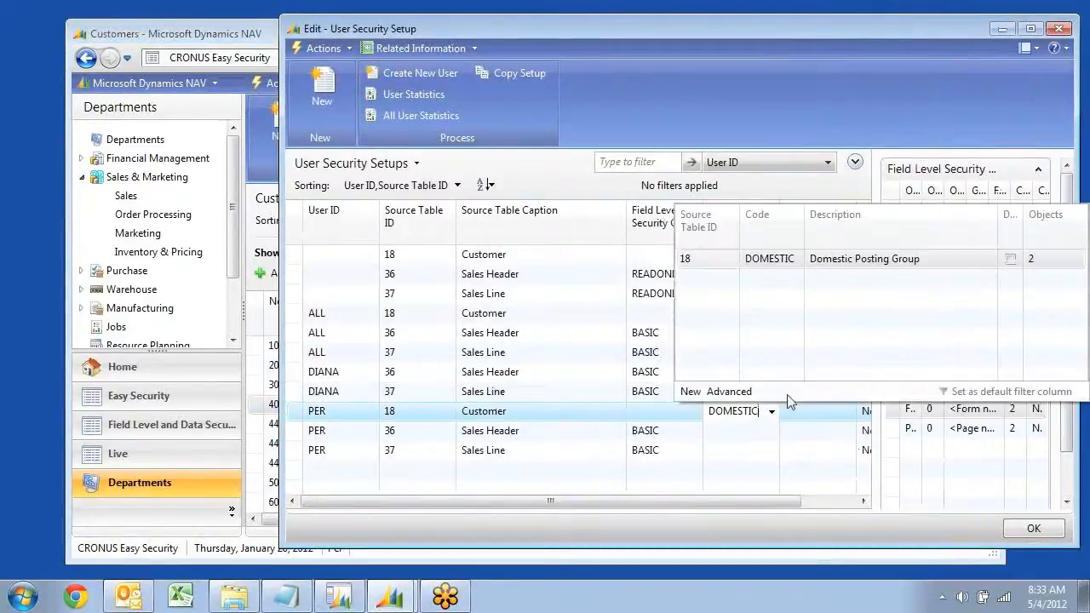
left_click(728, 391)
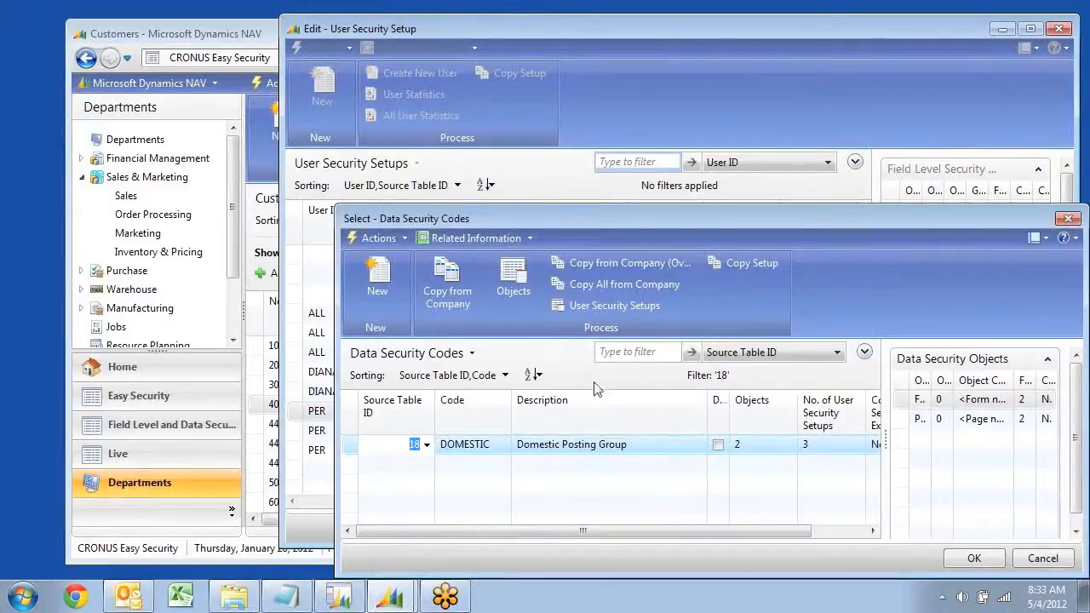
left_click(513, 276)
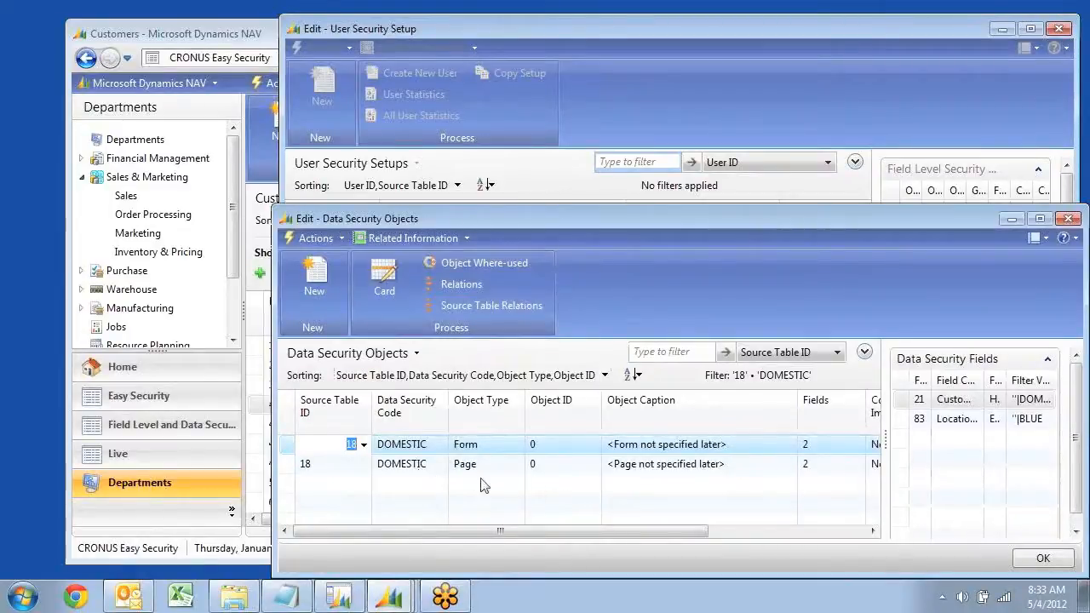
left_click(487, 467)
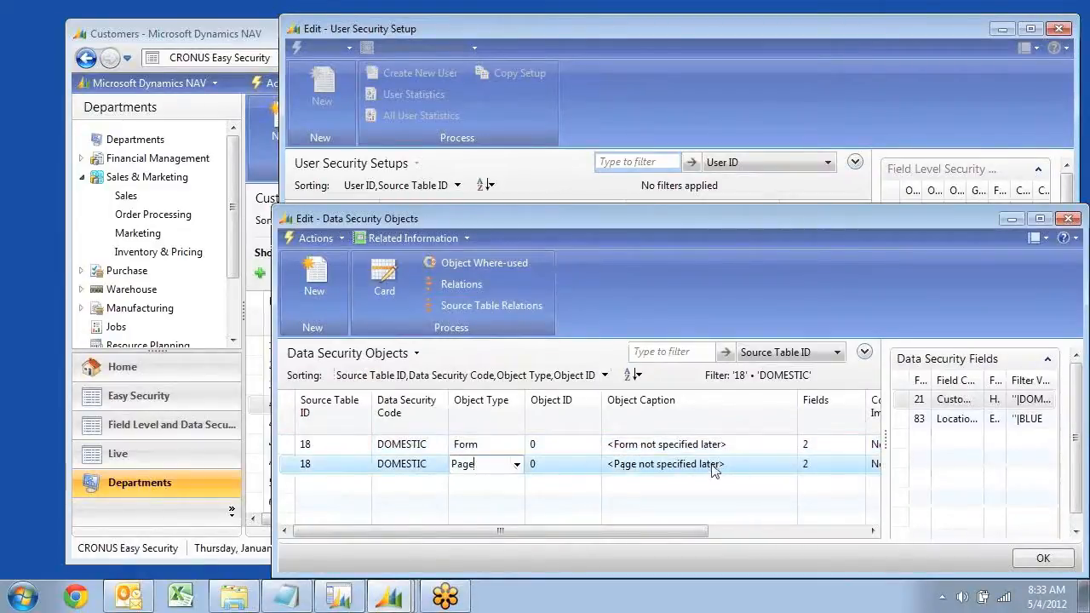
left_click(387, 288)
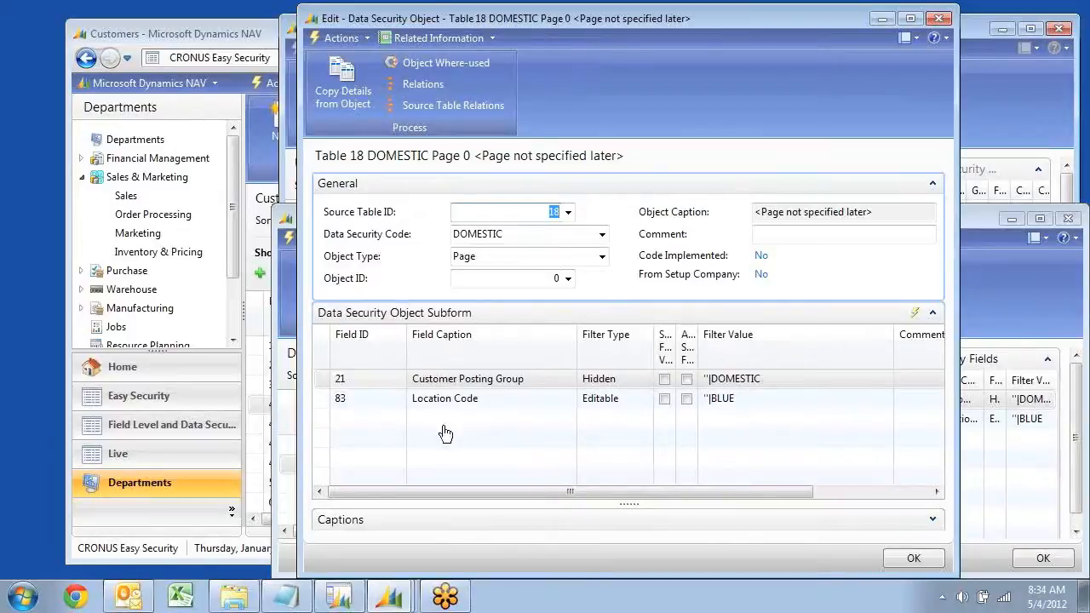
Add page 22, Customer List, as a Page object for the DOMESTIC data security code on table 18
key("Escape")
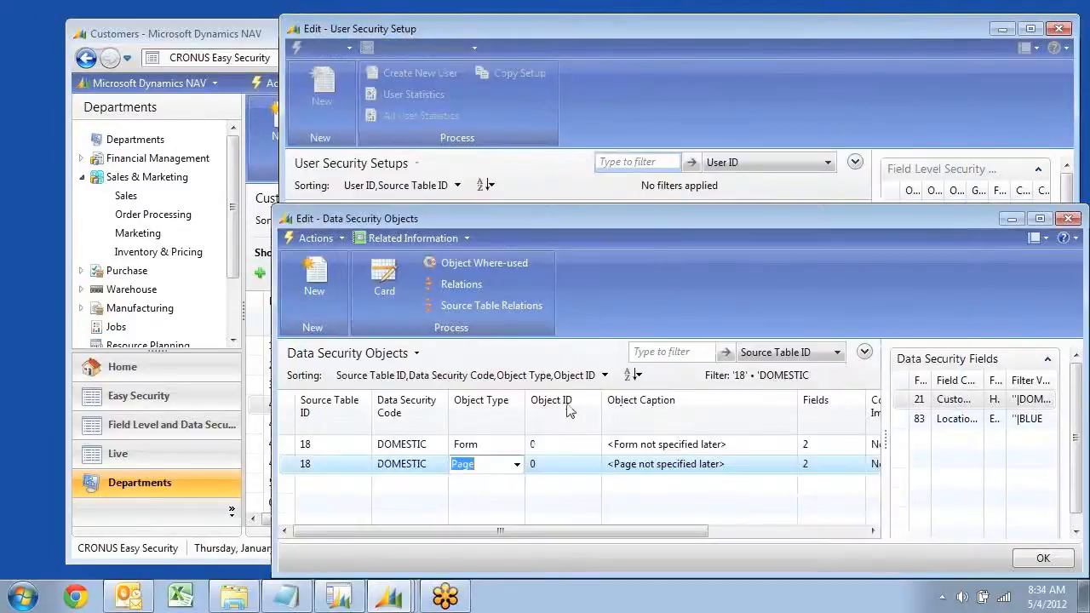
left_click(503, 484)
left_click(517, 483)
left_click(464, 527)
left_click(572, 484)
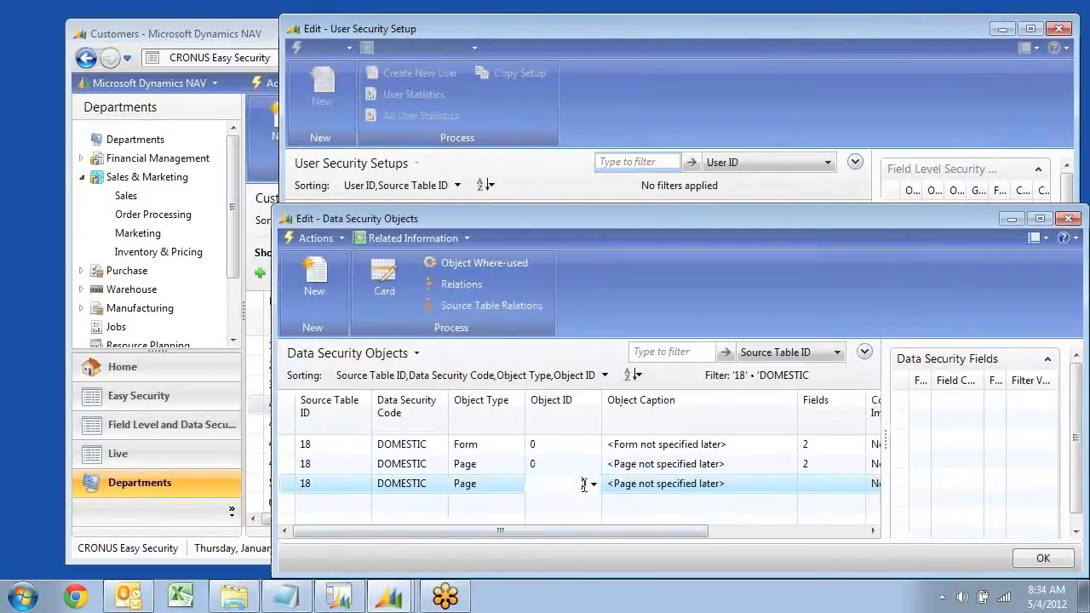
left_click(593, 484)
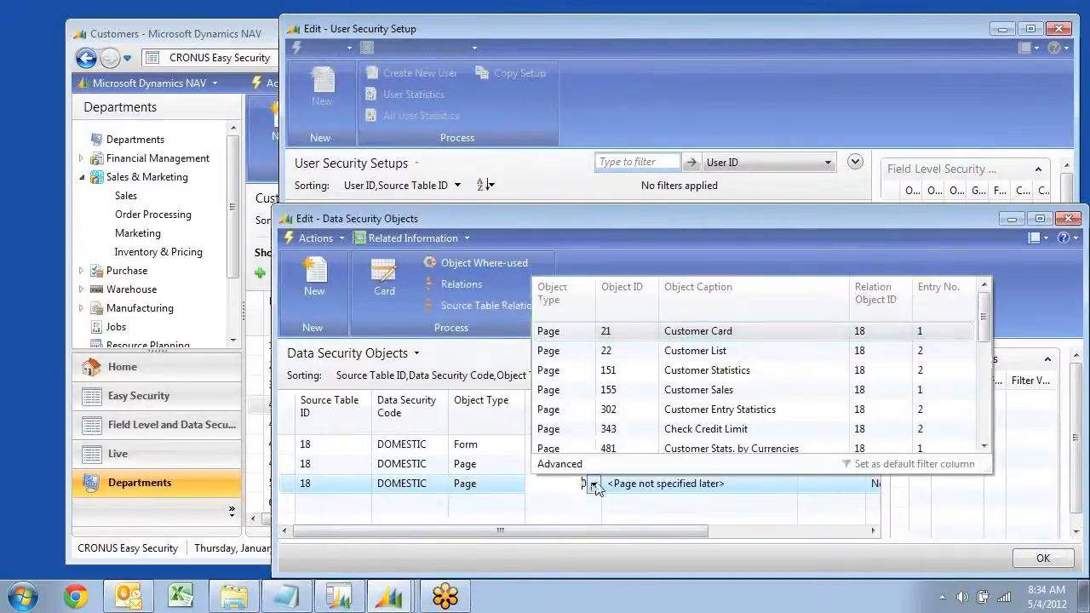
left_click(620, 352)
left_click(630, 491)
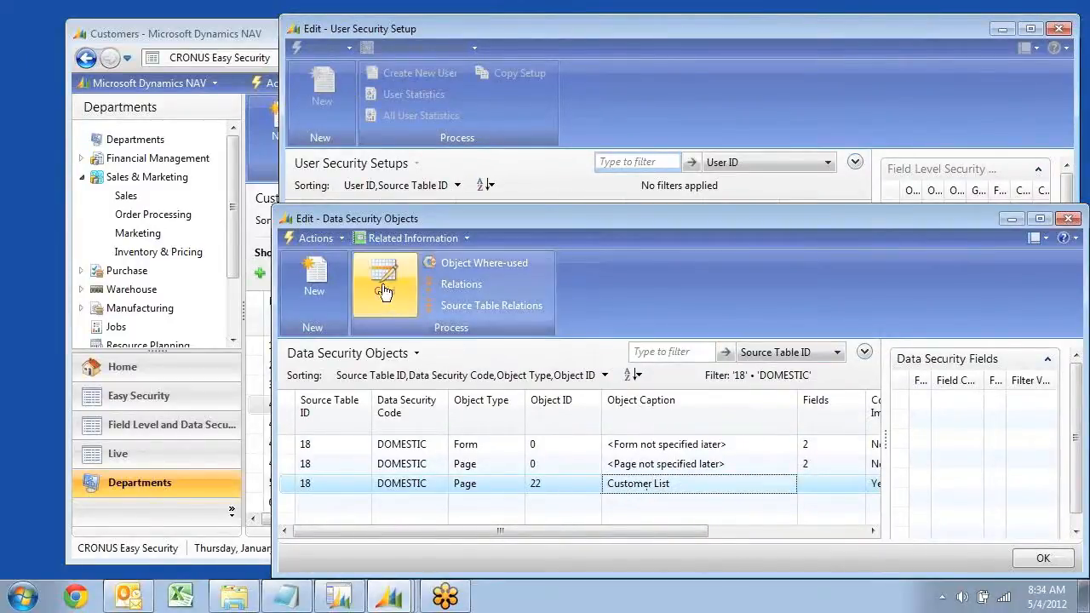
Open the Customer List object's card and add field 83, Location Code, to its data security fields
left_click(384, 279)
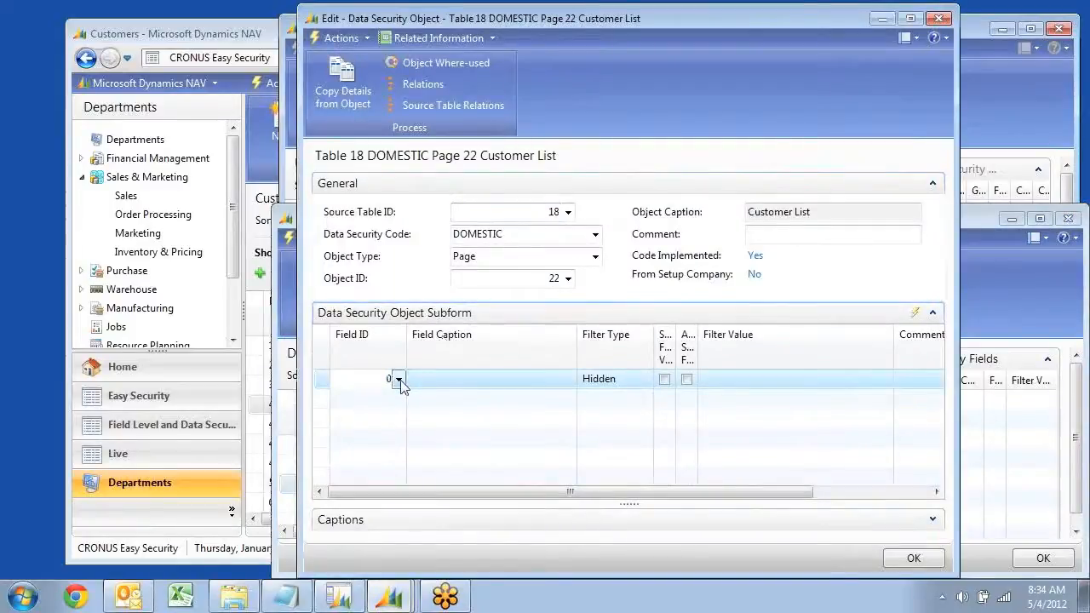
left_click(399, 381)
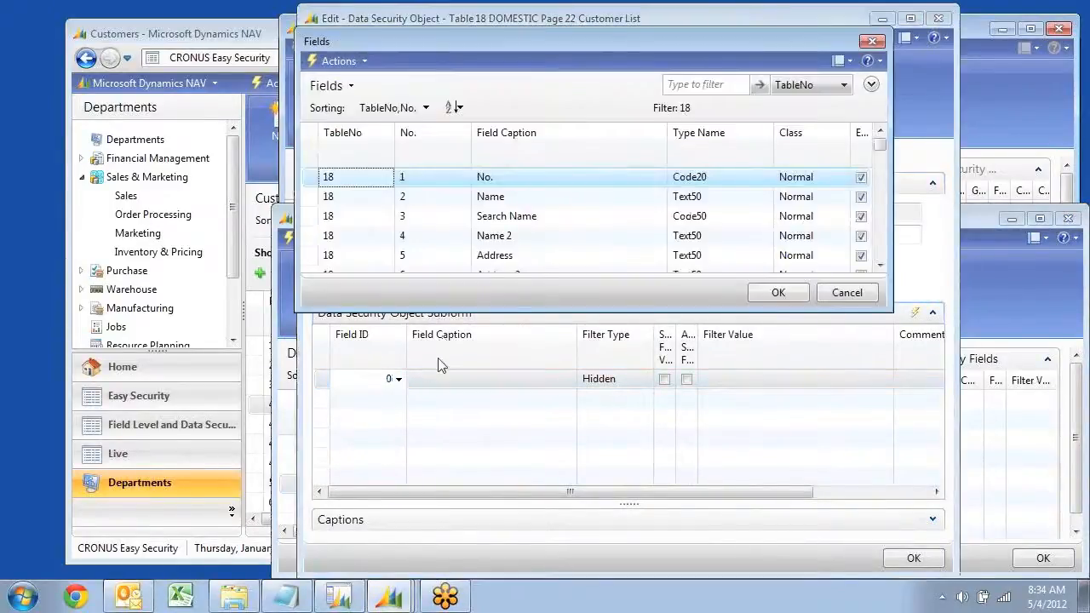
left_click(533, 243)
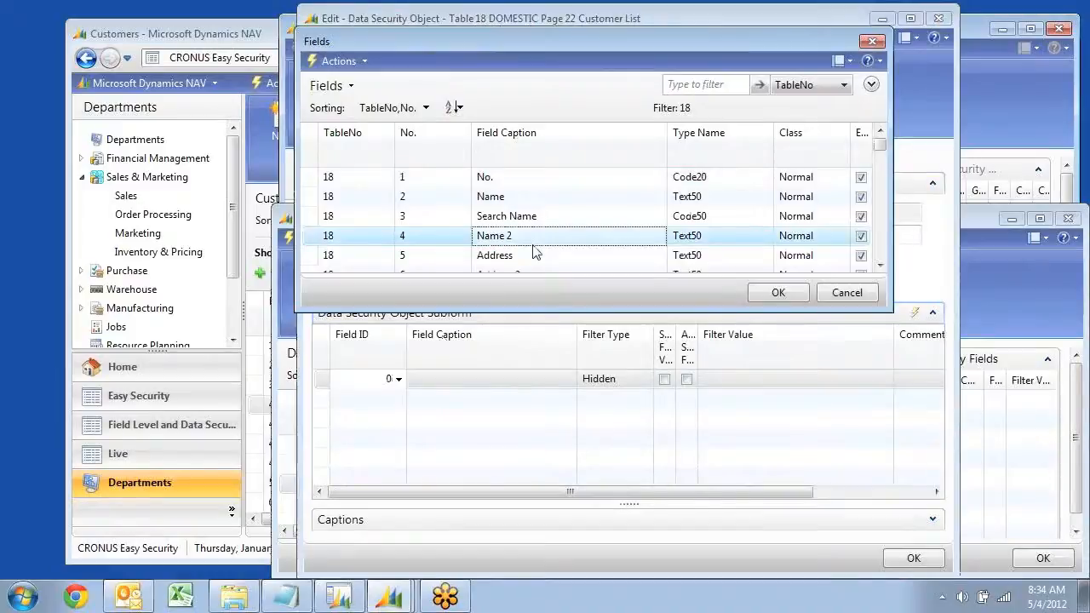
key("Down")
key("Down")
key("Down")
key("Down")
key("Down")
key("Down")
key("Down")
key("Down")
key("Down")
key("Down")
key("Down")
key("Down")
key("Down")
key("Down")
key("Down")
key("Down")
key("Down")
key("Down")
key("Down")
key("Down")
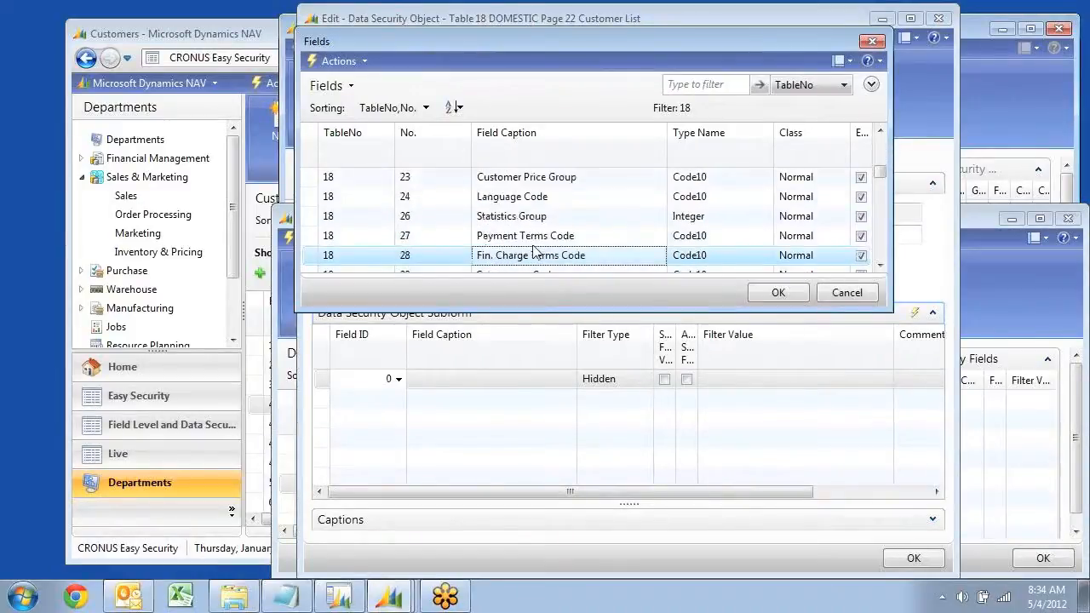
key("Up")
key("Up")
key("Up")
key("Up")
key("Up")
key("Up")
key("Up")
key("Up")
key("Up")
key("Up")
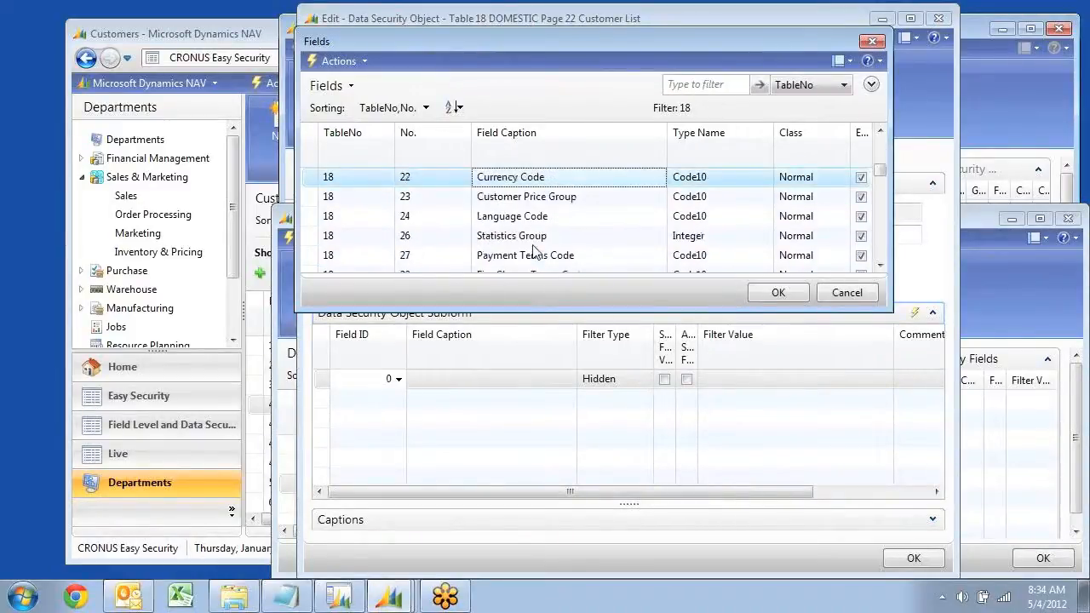
key("Down")
key("Down")
key("Down")
key("Down")
key("Down")
key("Down")
key("Down")
key("Down")
key("Down")
key("Down")
key("Down")
key("Down")
key("Down")
key("Down")
key("Down")
key("Down")
key("Down")
key("Down")
key("Down")
key("Down")
key("Down")
key("Down")
key("Down")
key("Down")
key("Down")
key("Down")
key("Down")
key("Down")
key("Down")
key("Down")
key("Down")
key("Down")
key("Down")
key("Down")
key("Down")
key("Down")
key("Down")
key("Down")
key("Down")
key("Down")
key("Down")
key("Down")
key("Down")
key("Down")
key("Down")
key("Down")
key("Down")
key("Down")
key("Down")
key("Down")
key("Down")
key("Down")
key("Down")
key("Down")
key("Down")
key("Down")
key("Down")
key("Down")
key("Down")
key("Down")
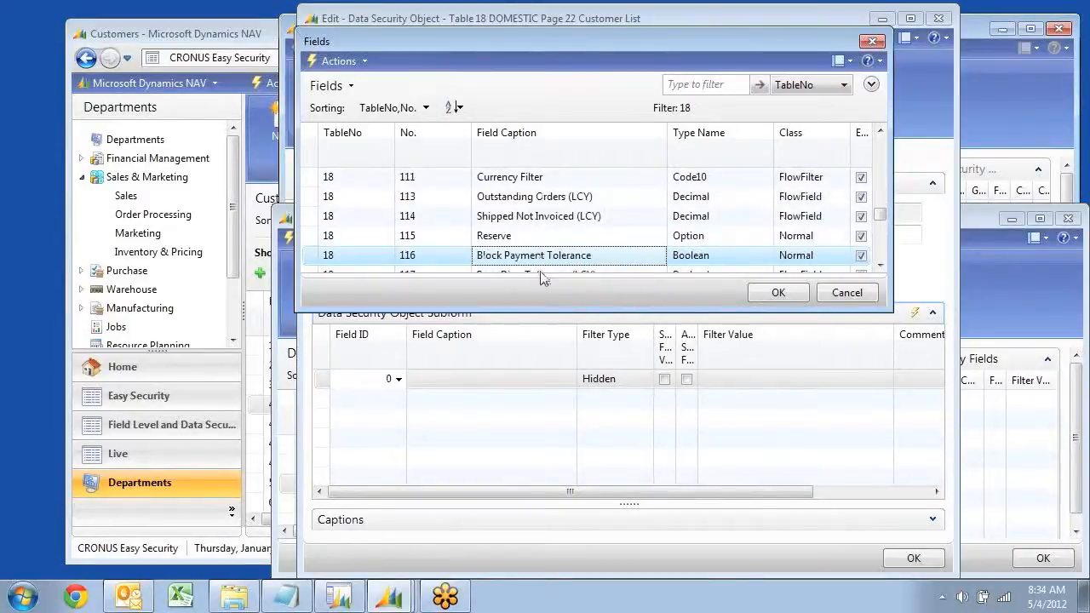
left_click_drag(543, 313, 599, 562)
left_click(777, 542)
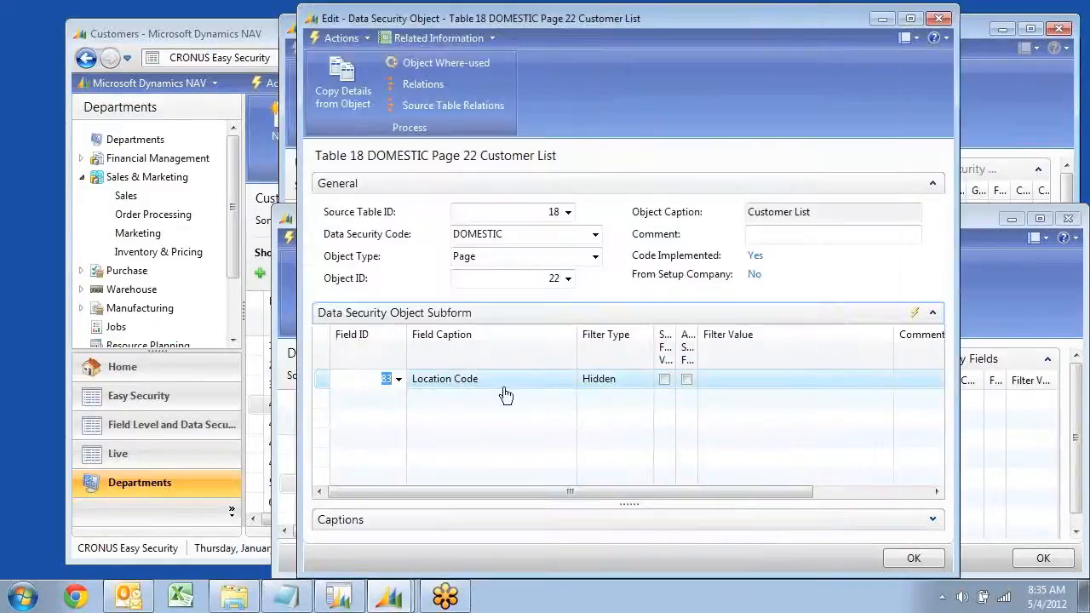
Set the Location Code line's filter type to Editable and its filter value to ''|BLUE
left_click(646, 380)
left_click(613, 408)
left_click(734, 381)
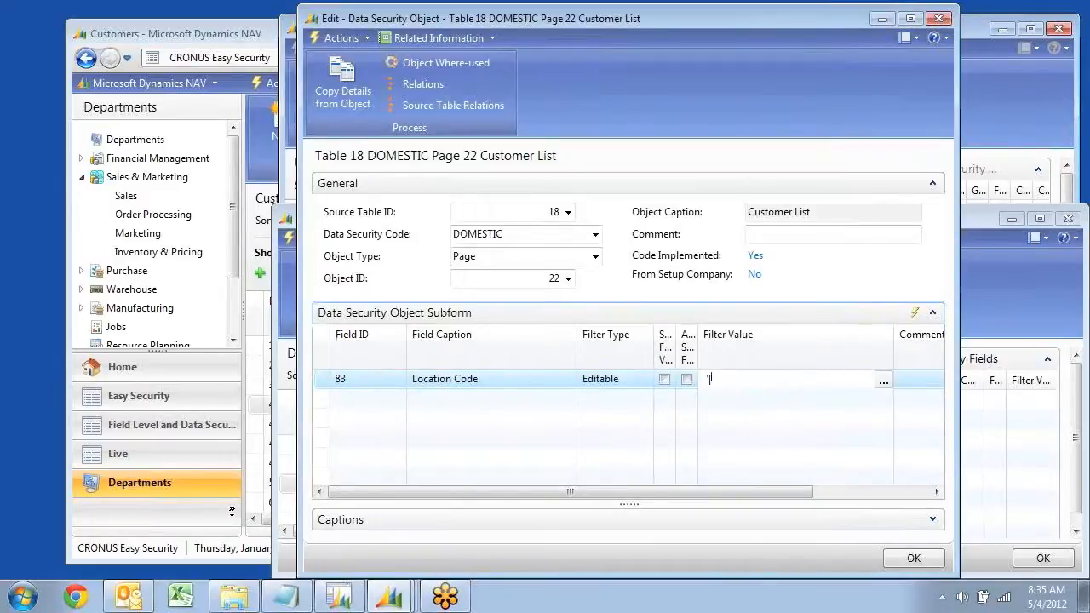
key("Tab")
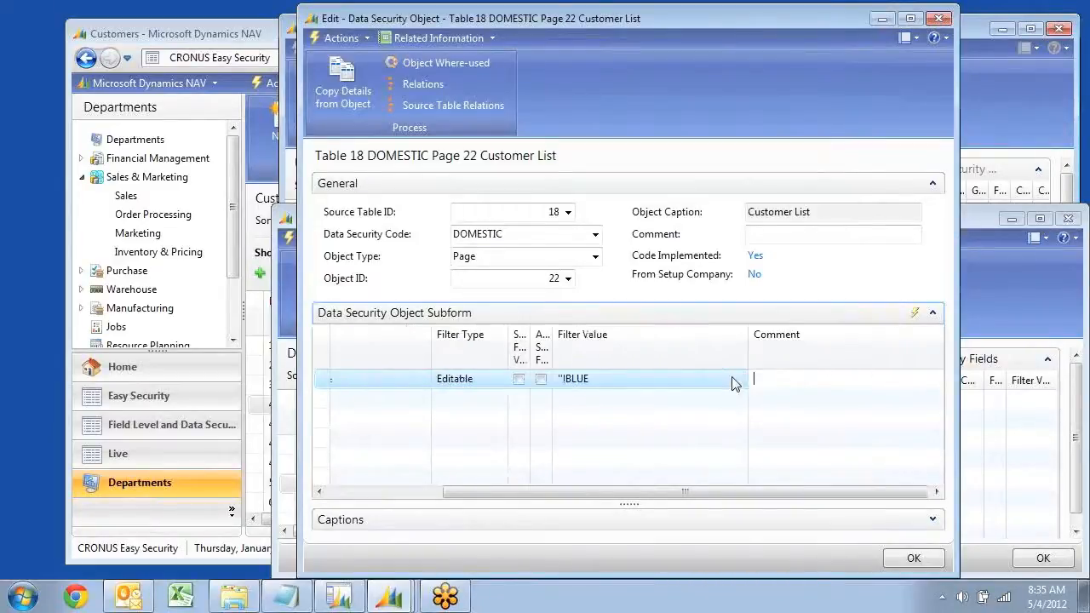
key("Down")
key("Up")
key("Left")
key("Left")
key("Left")
key("Left")
key("Left")
key("Left")
key("Down")
key("Up")
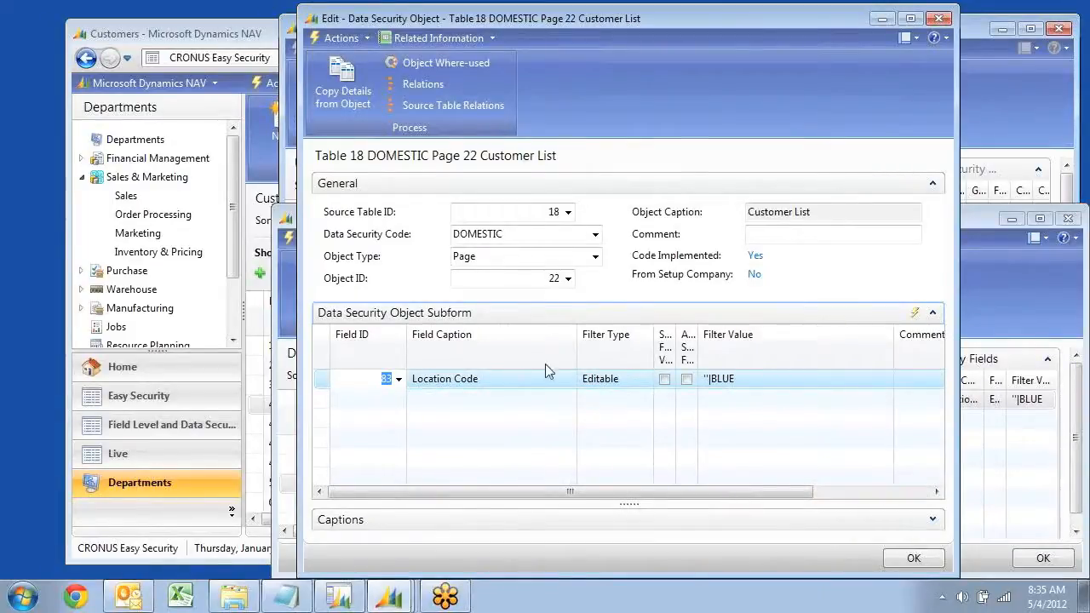
Close the Customer List object's card, review the DOMESTIC data security objects, and close the Data Security Objects list
key("Escape")
key("Up")
key("Down")
key("Left")
key("Left")
key("Up")
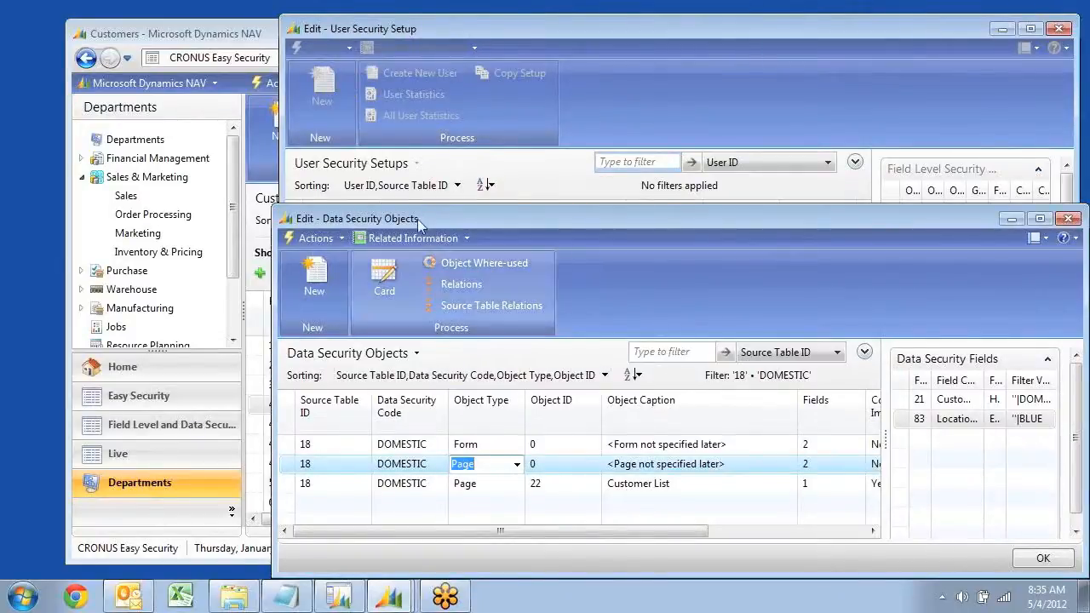
key("Escape")
key("Escape")
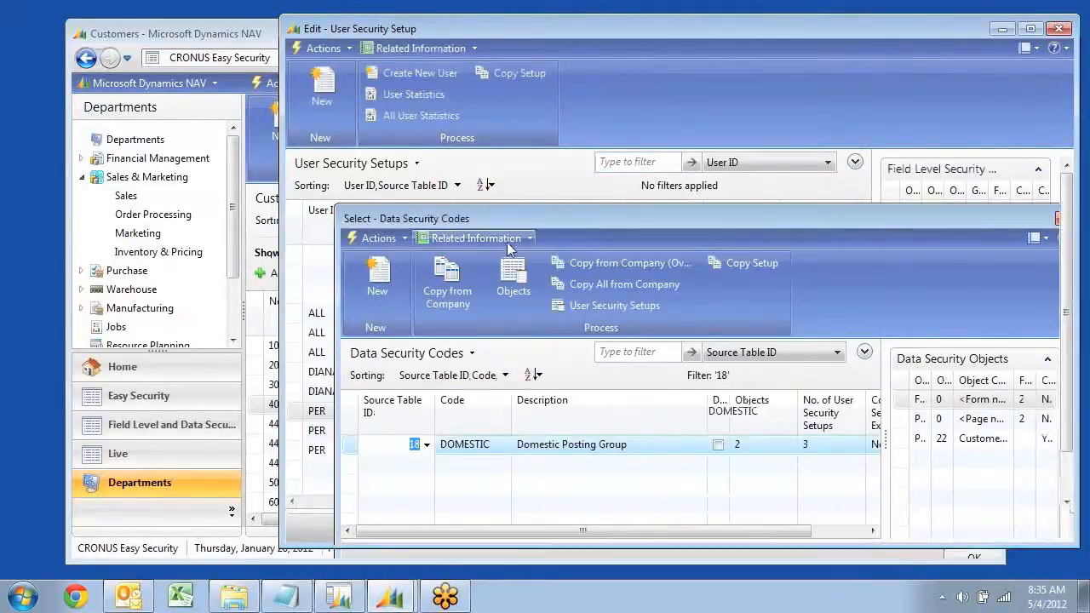
Start a new sales order from the Sales Orders list in the Order Processing department
left_click(139, 218)
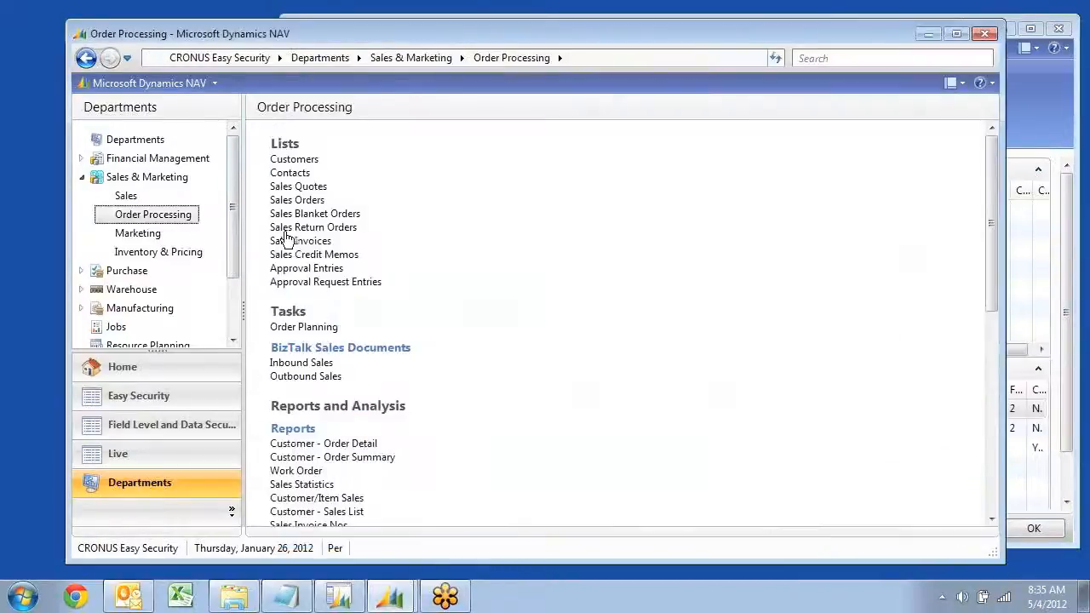
left_click(297, 201)
left_click(274, 132)
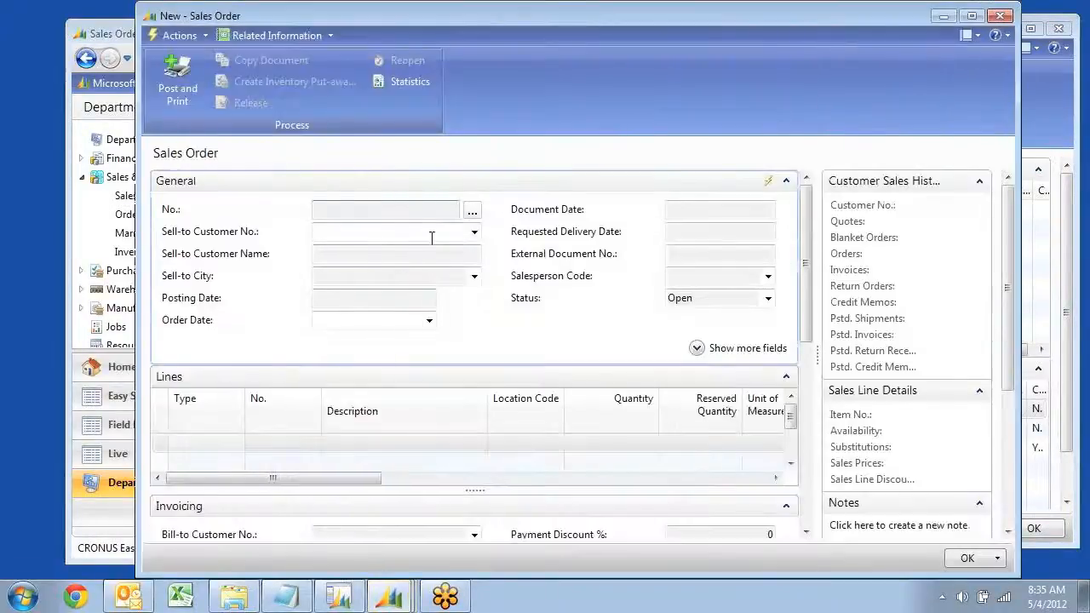
left_click(432, 235)
Look through the customers offered for Sell-to Customer No. and open the advanced Customer List
left_click(473, 232)
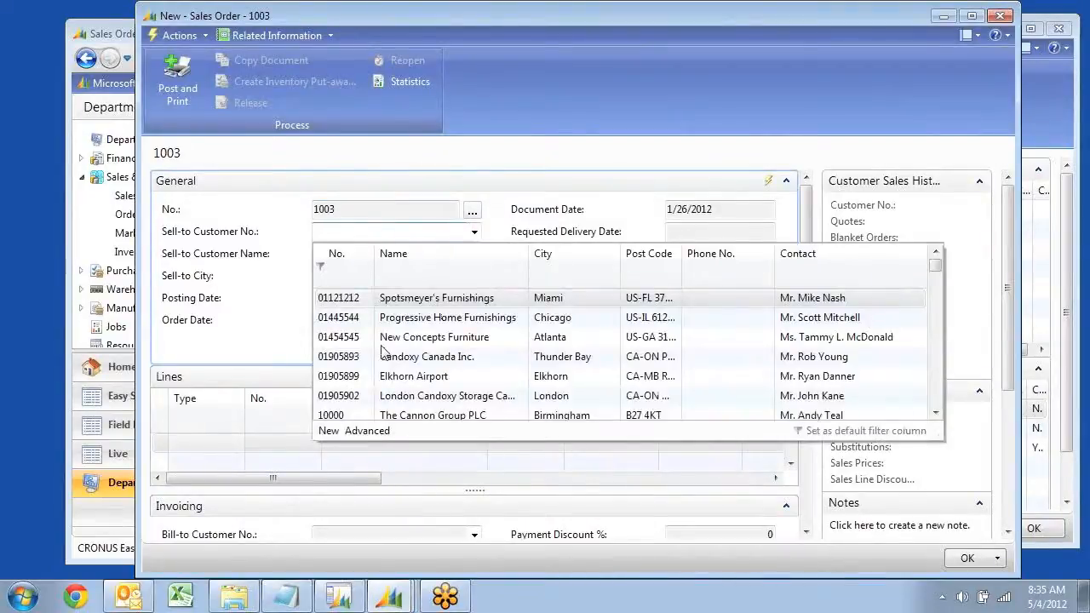
scroll(381, 352, "down", 5)
scroll(380, 351, "up", 5)
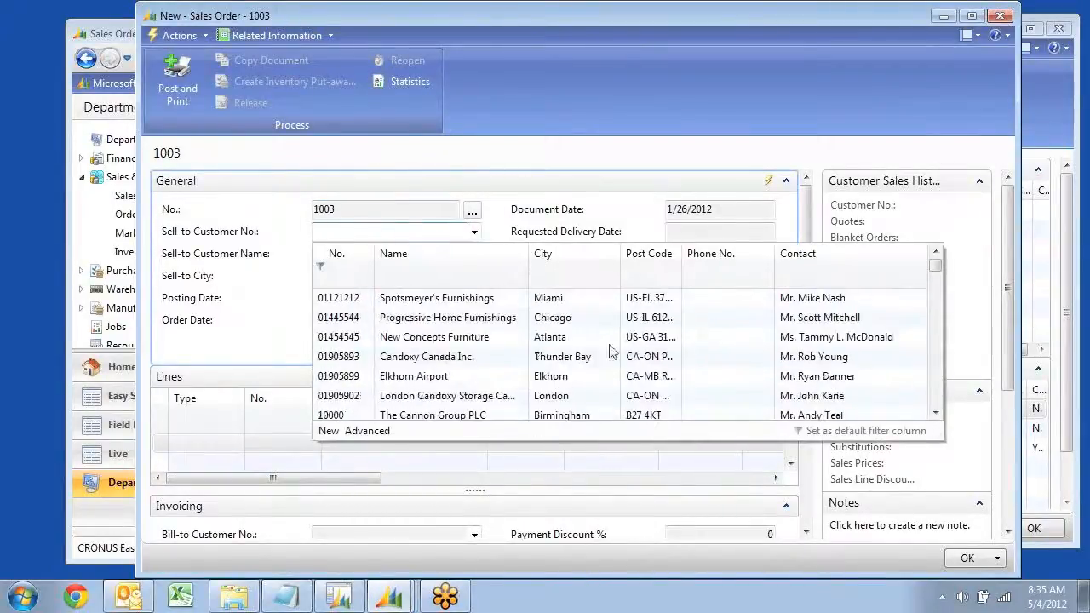
left_click(367, 431)
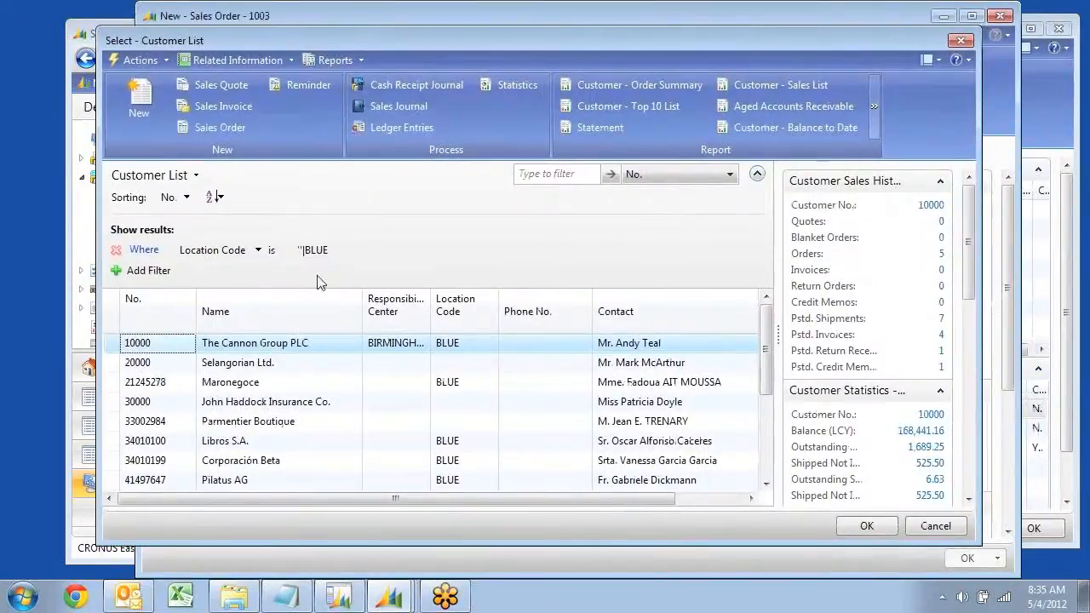
Remove the Location Code filter from the order's Customer List and look through the customers and their location codes
left_click(116, 253)
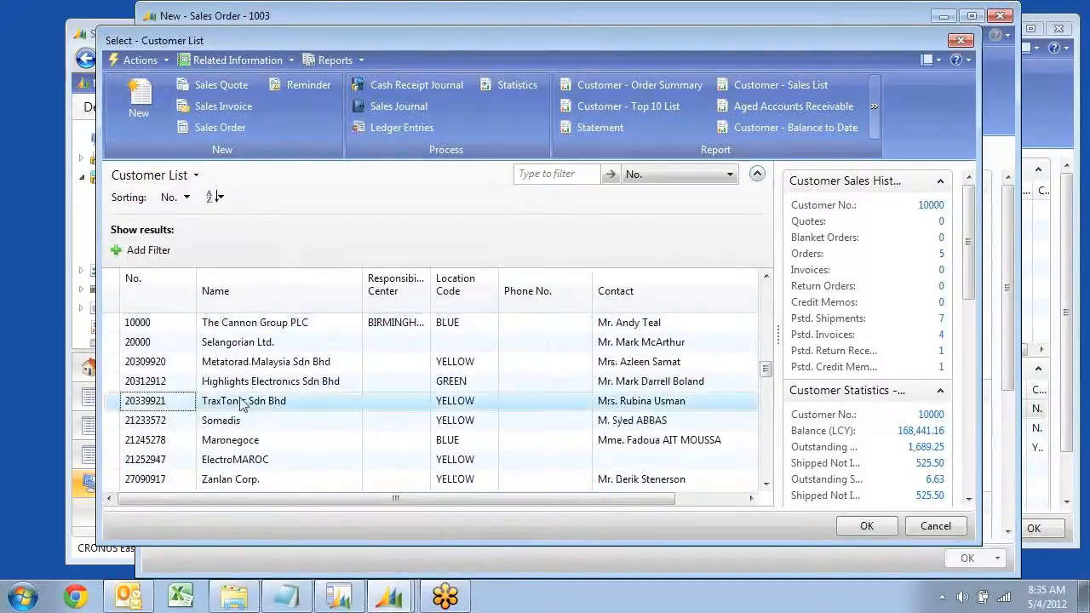
scroll(213, 407, "down", 10)
scroll(227, 414, "down", 1)
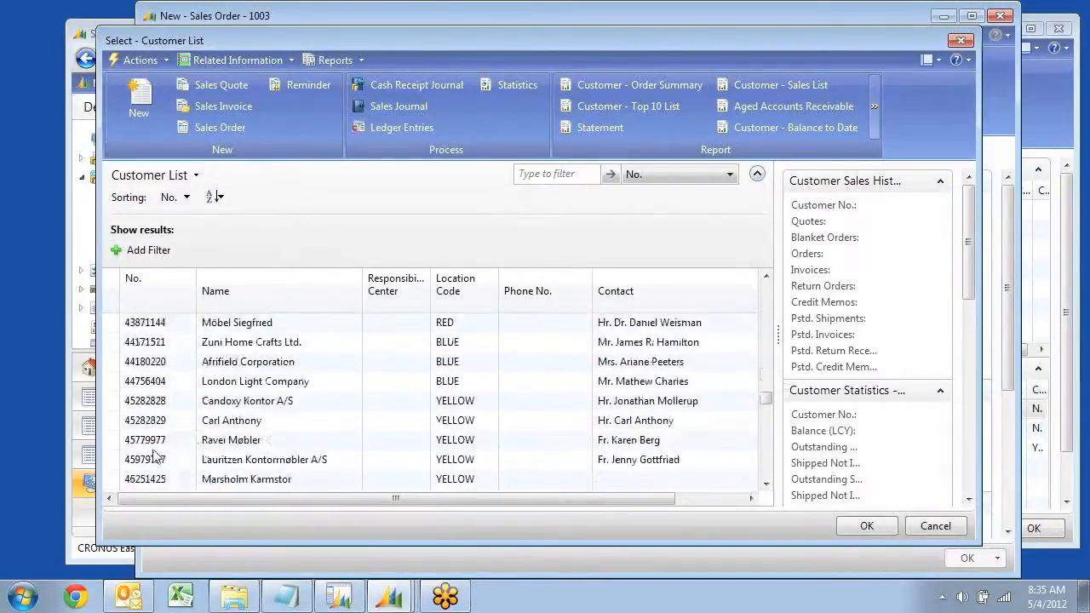
Try to open the Ravel Møbler customer card for editing, and close the card, customer list and sales order
left_click(154, 441)
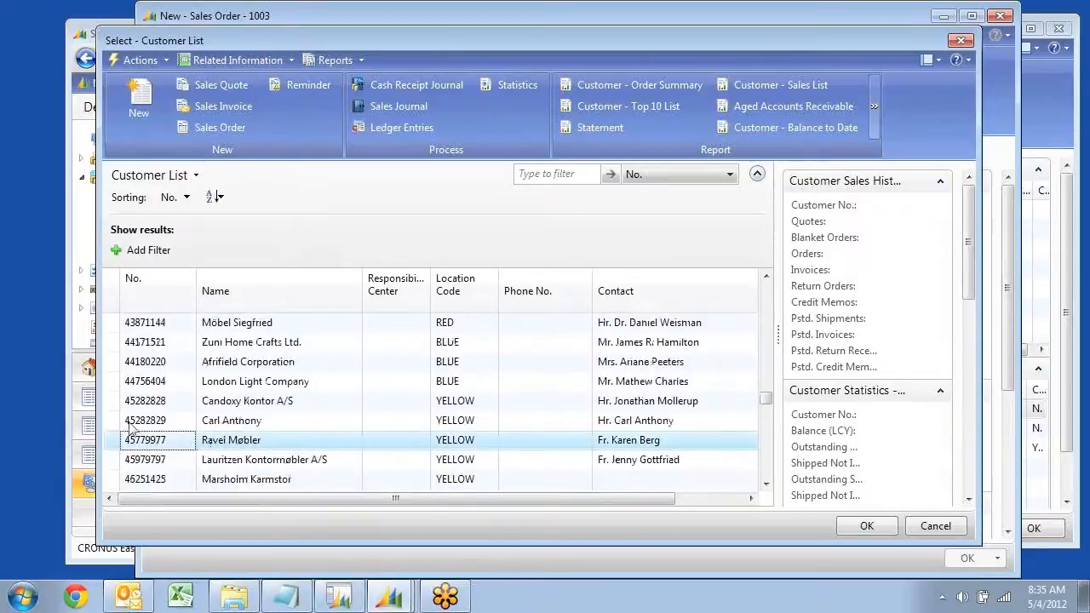
right_click(155, 443)
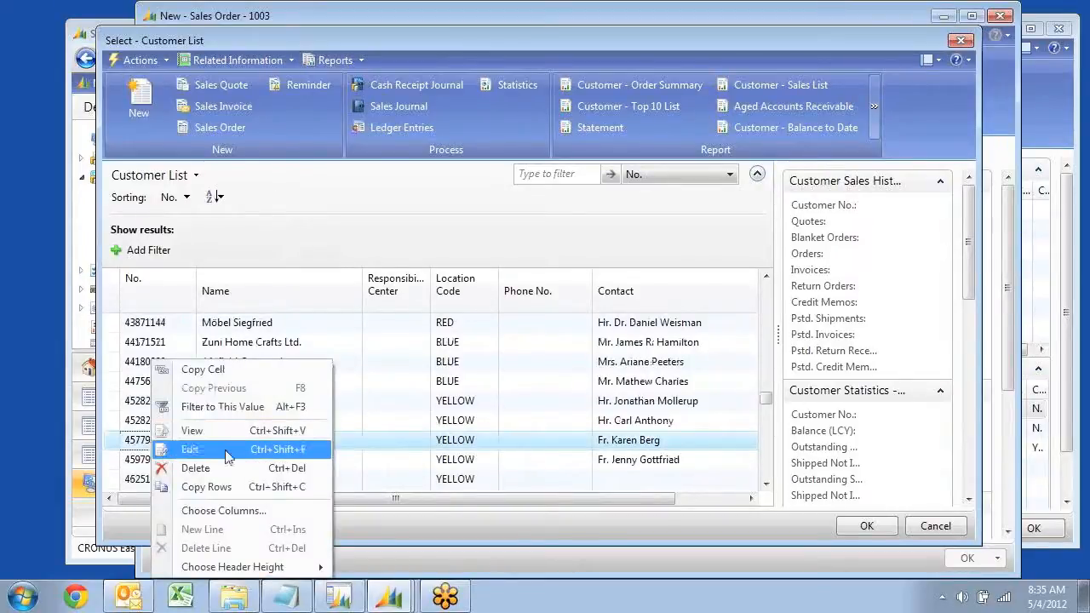
left_click(193, 452)
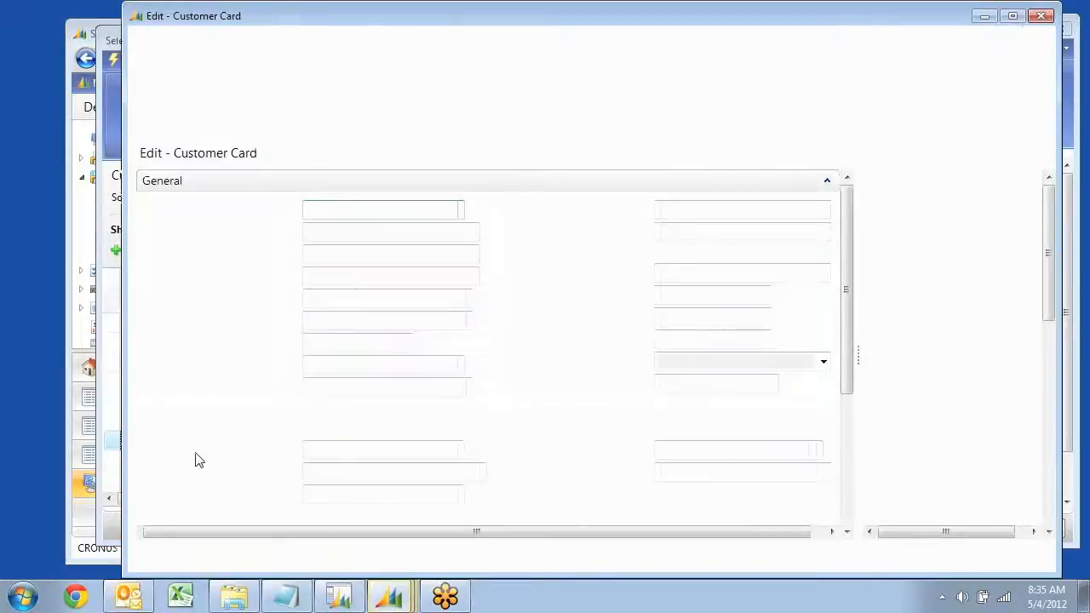
left_click(672, 320)
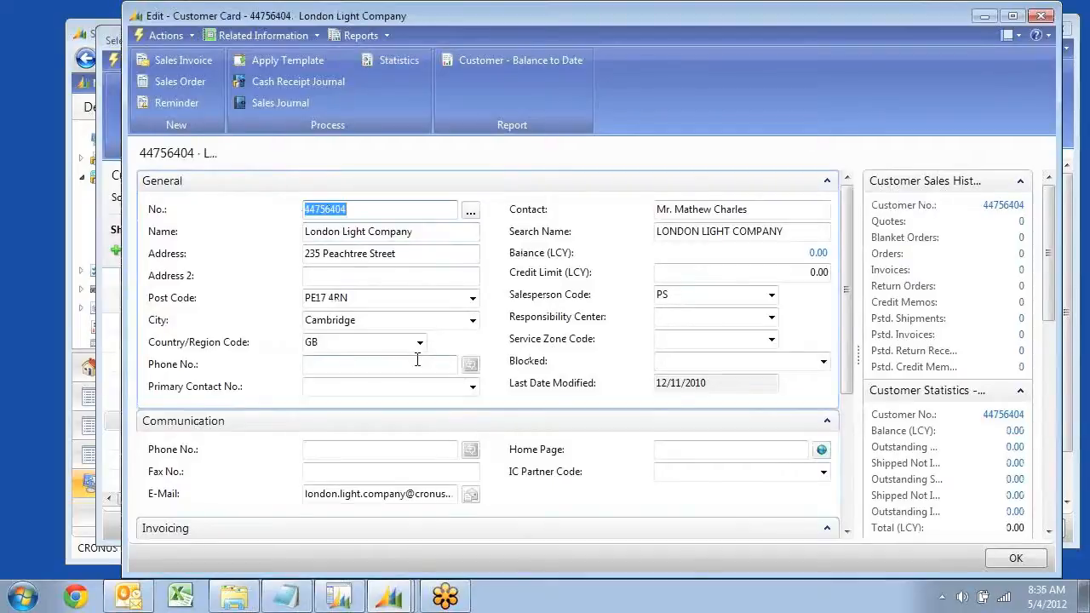
key("Escape")
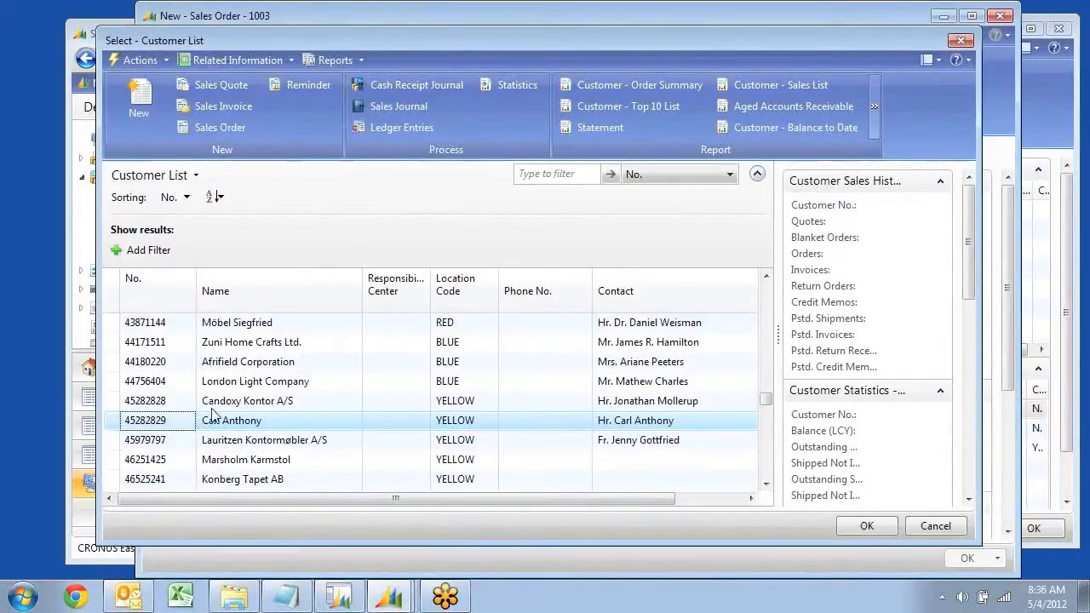
key("Escape")
key("Escape")
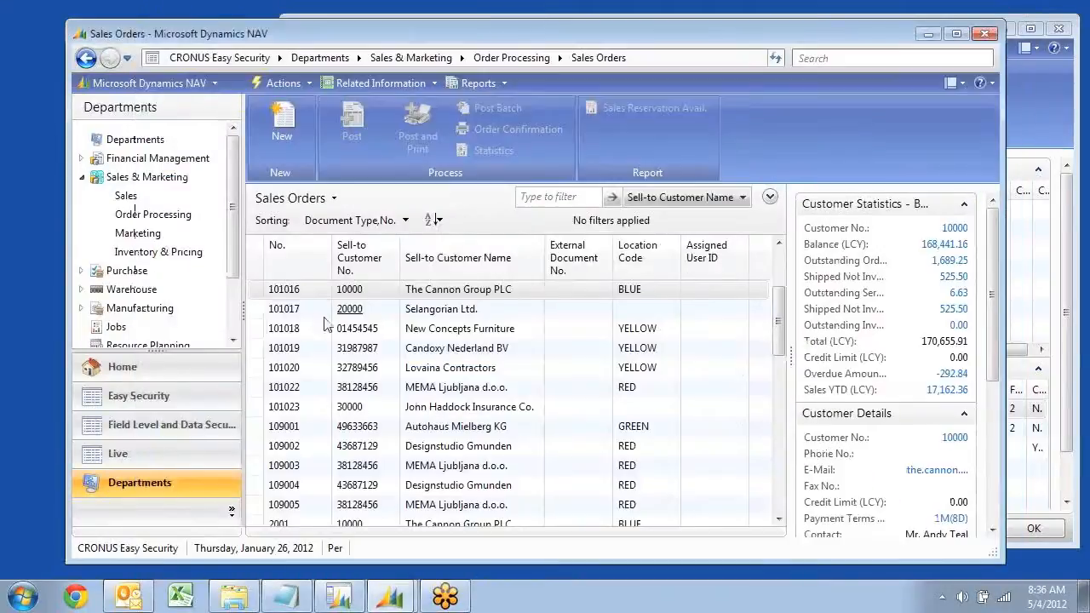
Return to User Security Setup and select the User ID of the signed-in user's Customer row
left_click(1044, 107)
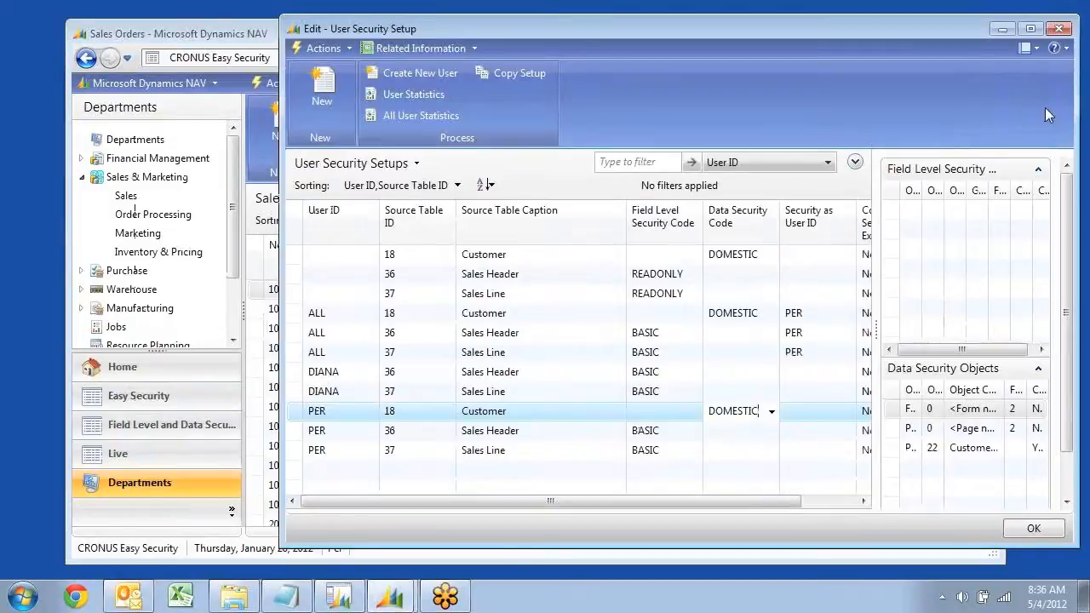
key("Up")
key("Down")
key("shift+Tab")
key("shift+Tab")
key("shift+Tab")
key("shift+Tab")
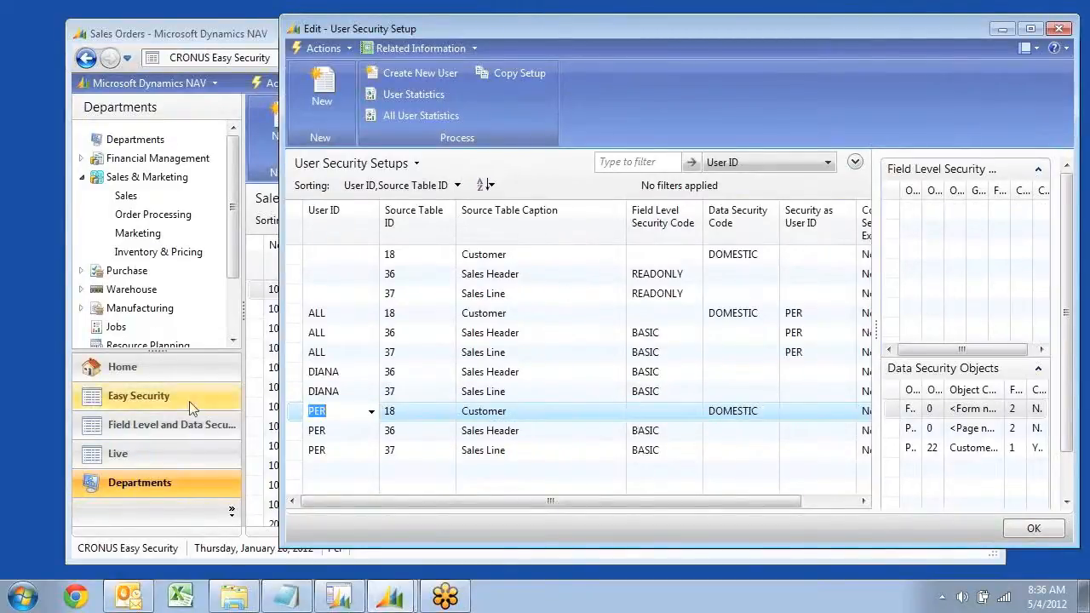
Open the Chart of Accounts in the General Ledger department and look through the accounts
left_click(153, 160)
left_click(135, 180)
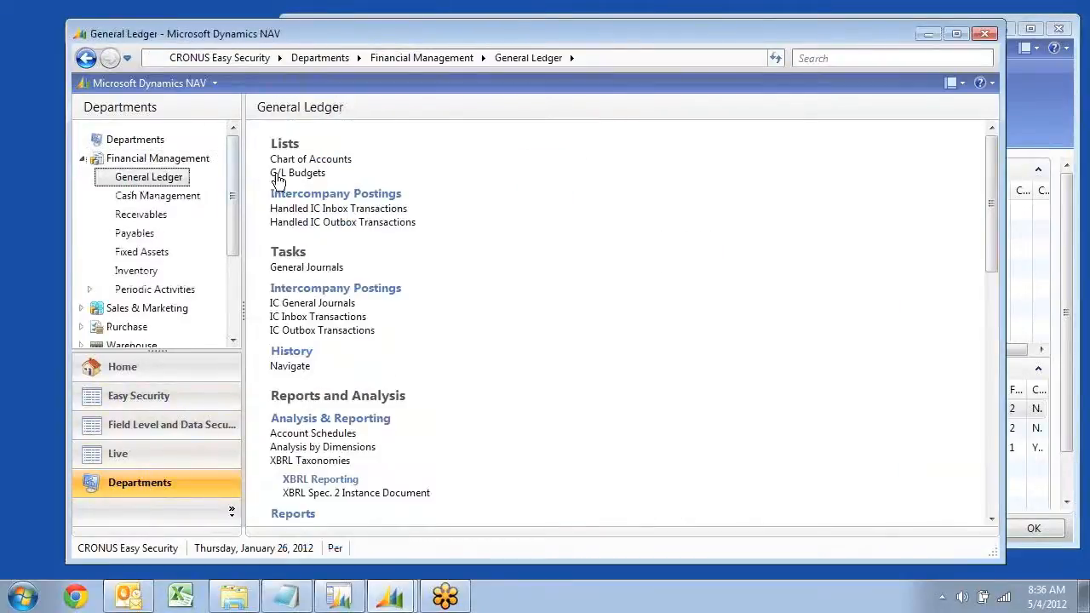
left_click(298, 157)
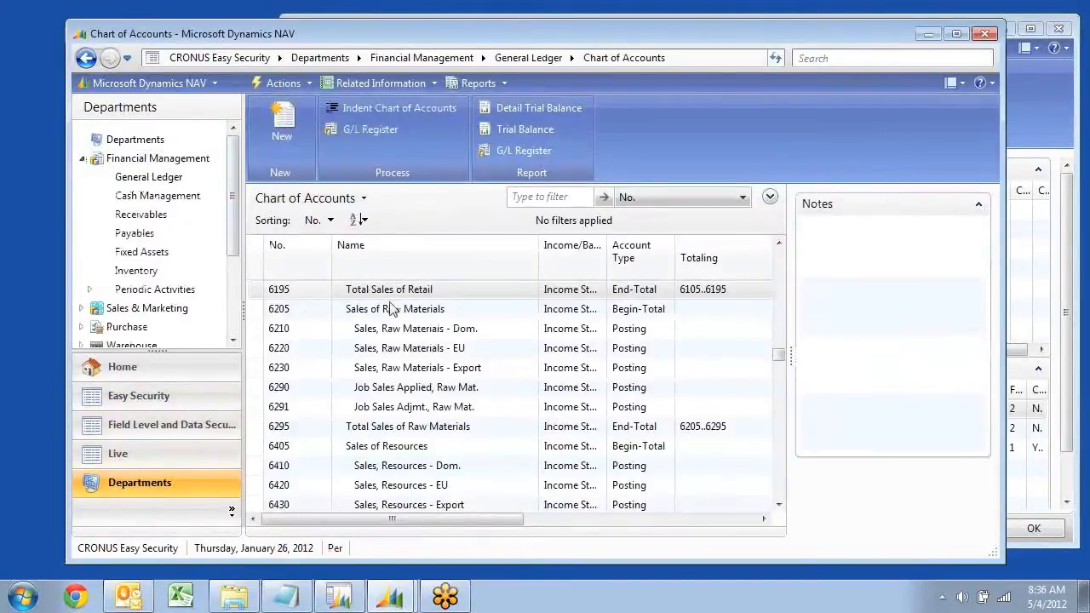
left_click(410, 310)
scroll(433, 302, "up", 15)
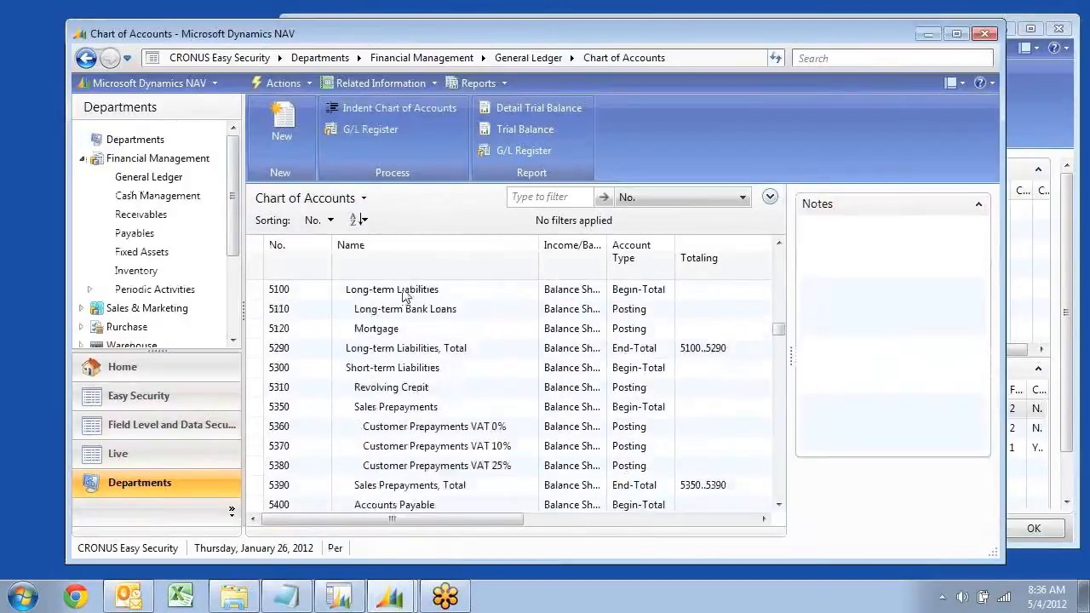
scroll(387, 303, "down", 20)
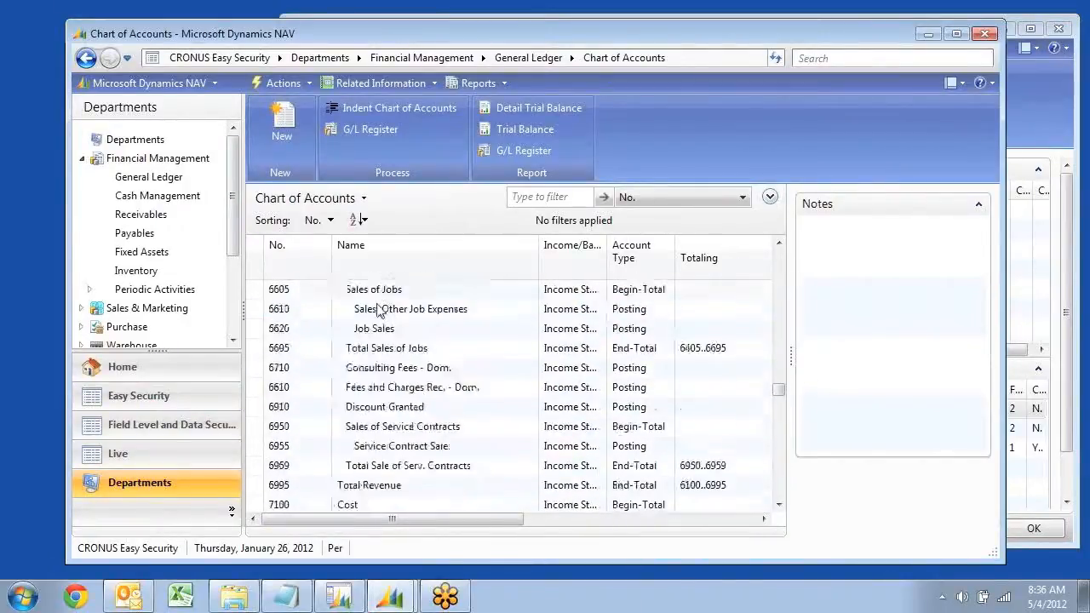
Look through the accounts to 8110 Cleaning, open the ledger entries behind its Net Change, and enlarge the entries window
scroll(381, 308, "down", 5)
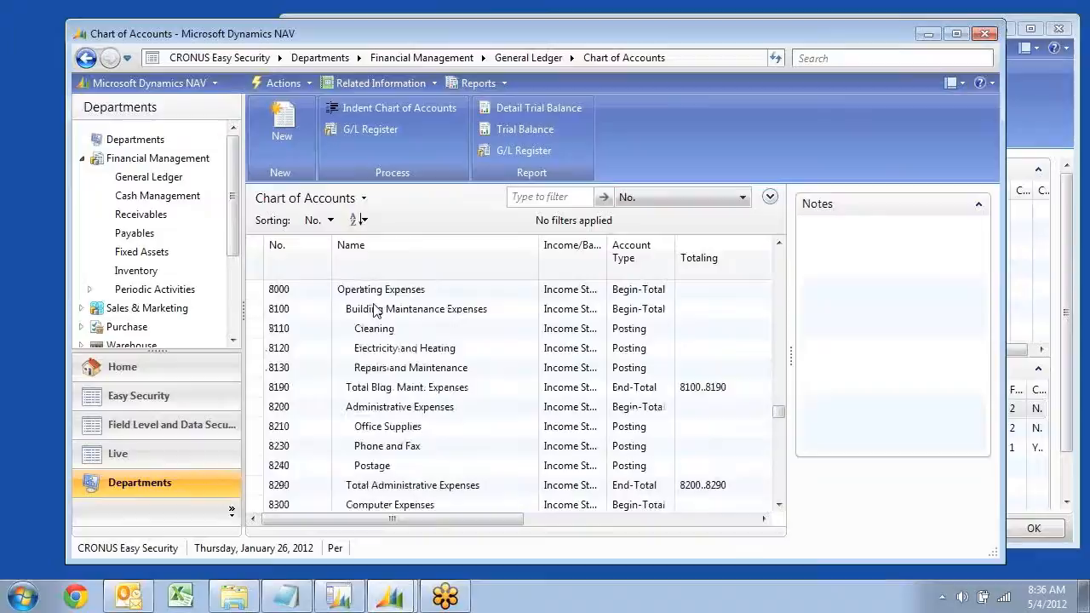
scroll(374, 310, "up", 1)
left_click(364, 391)
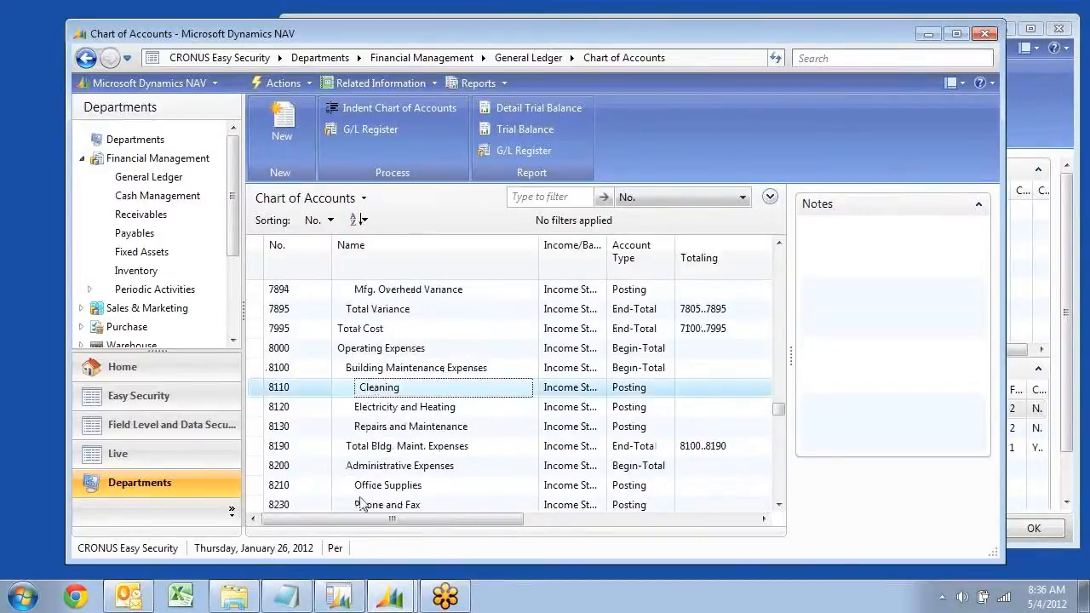
left_click_drag(389, 519, 623, 521)
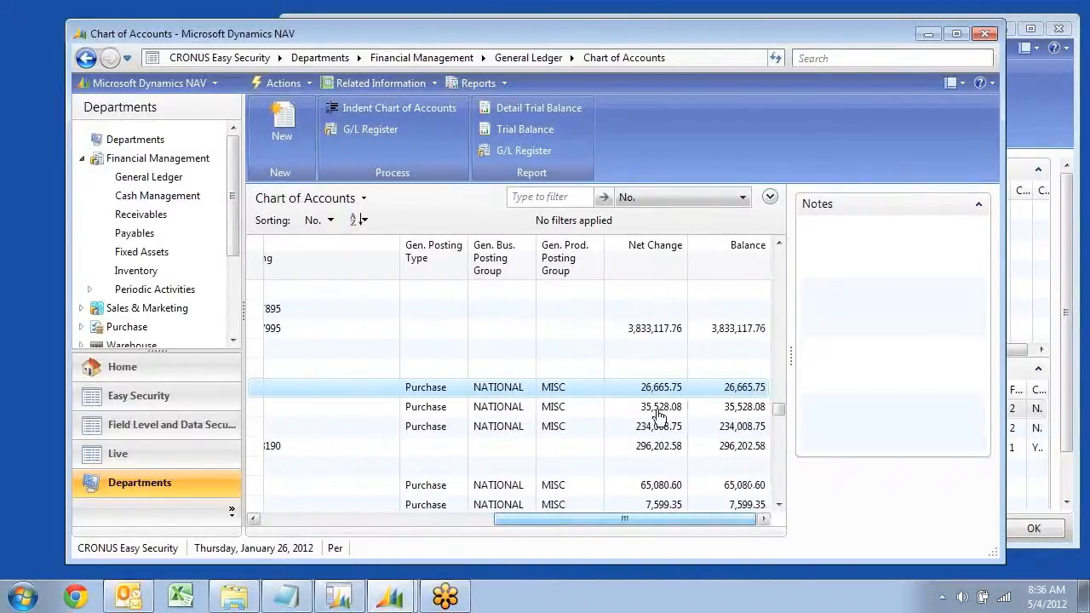
left_click(671, 390)
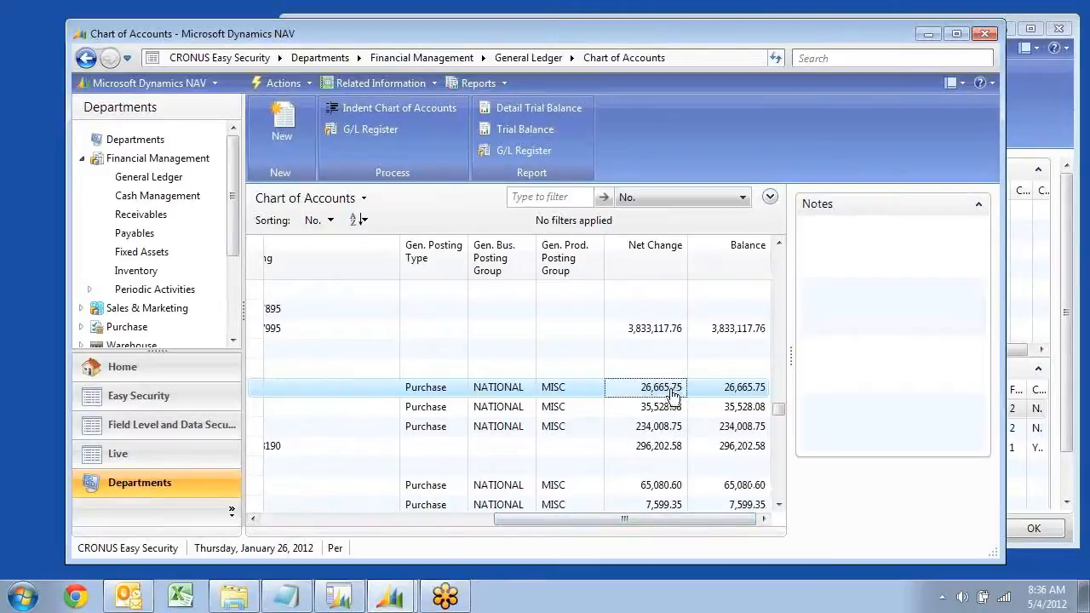
left_click(660, 391)
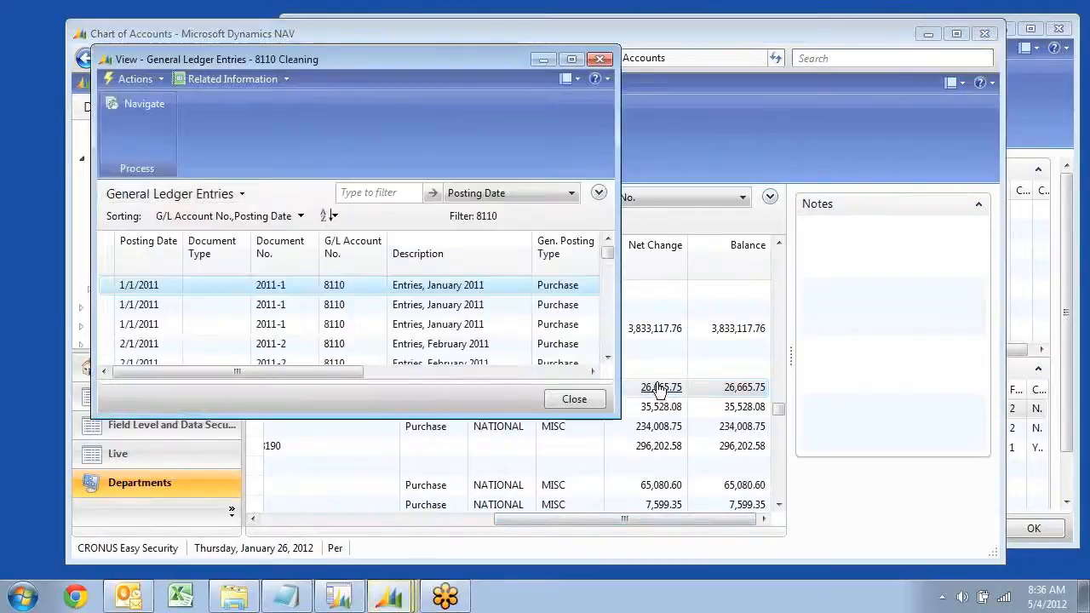
left_click_drag(615, 415, 926, 539)
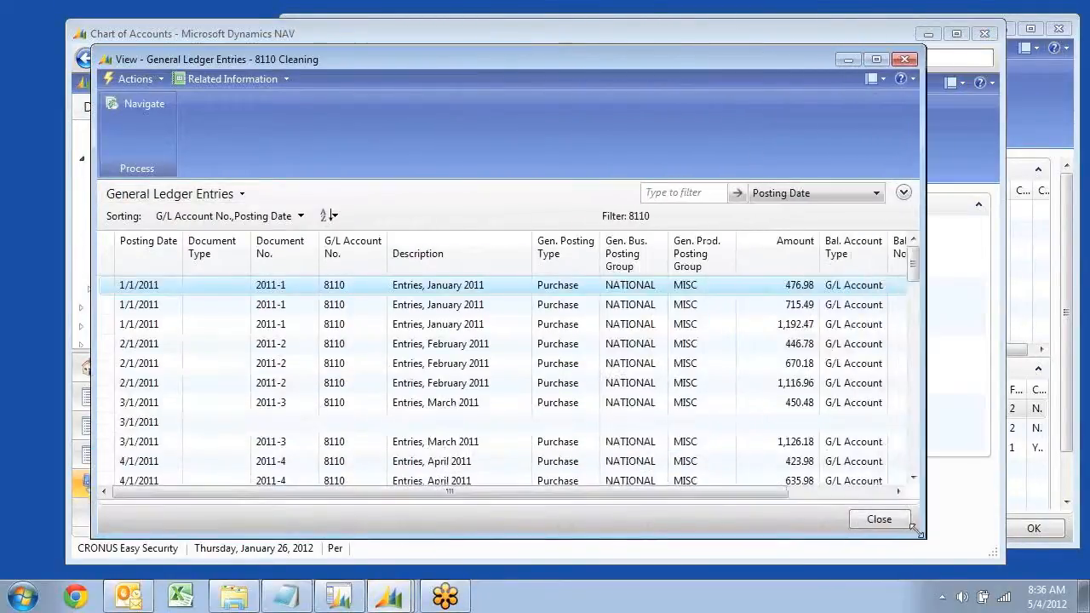
Add the Department Code column to the General Ledger Entries list, view the entries' department codes, and close the list
right_click(556, 247)
left_click(608, 260)
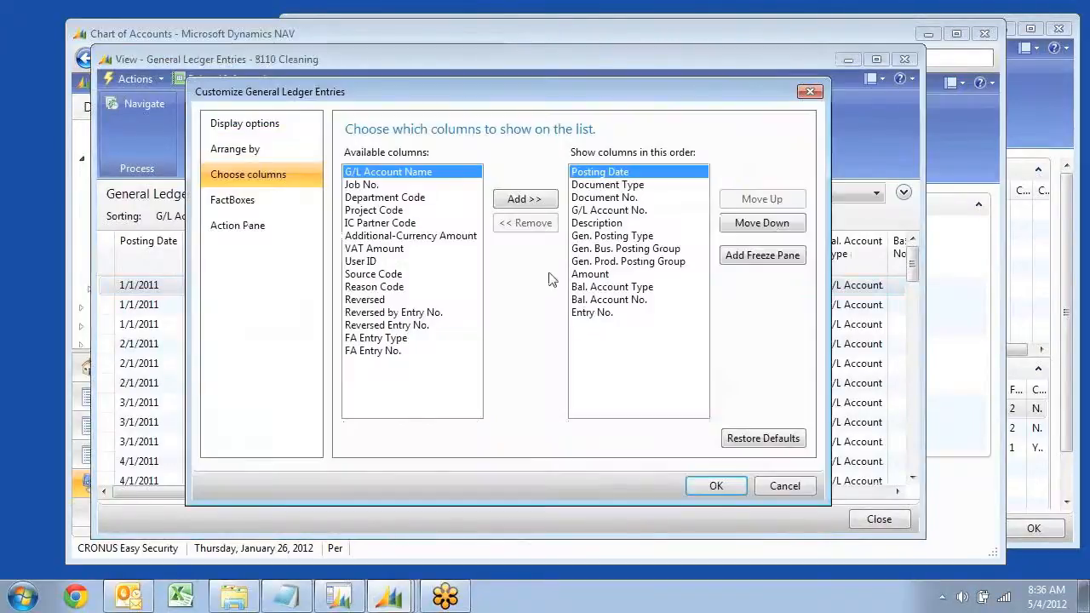
left_click(387, 198)
left_click(524, 198)
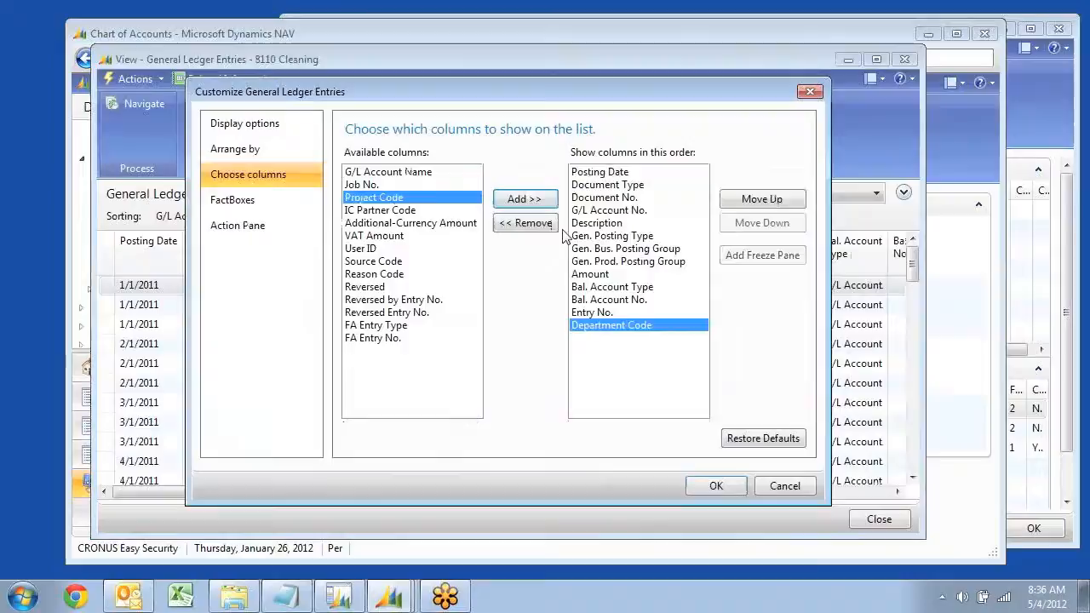
left_click(717, 486)
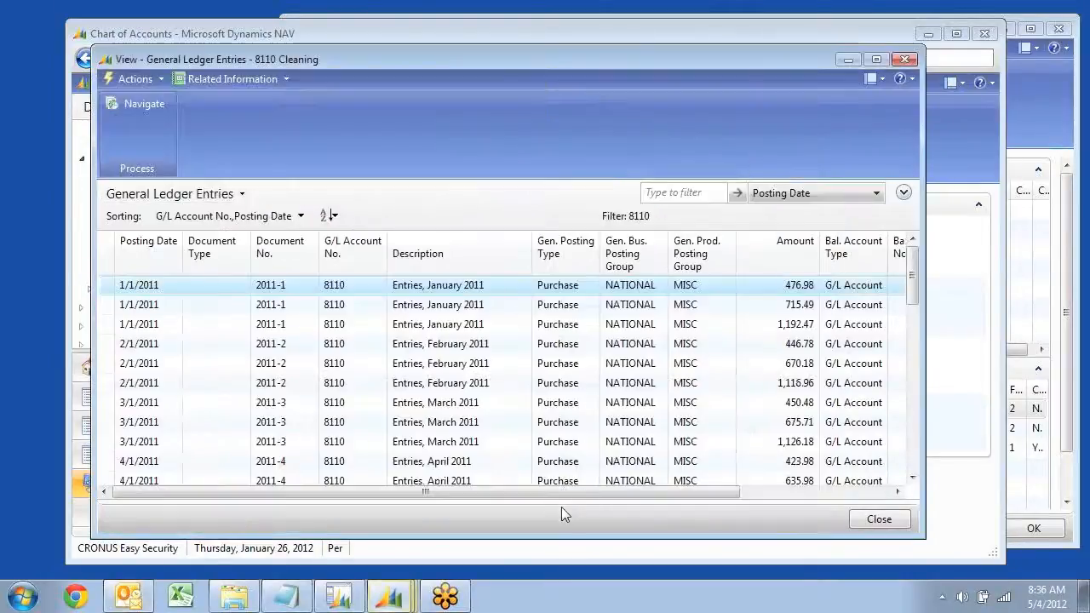
left_click_drag(579, 493, 790, 494)
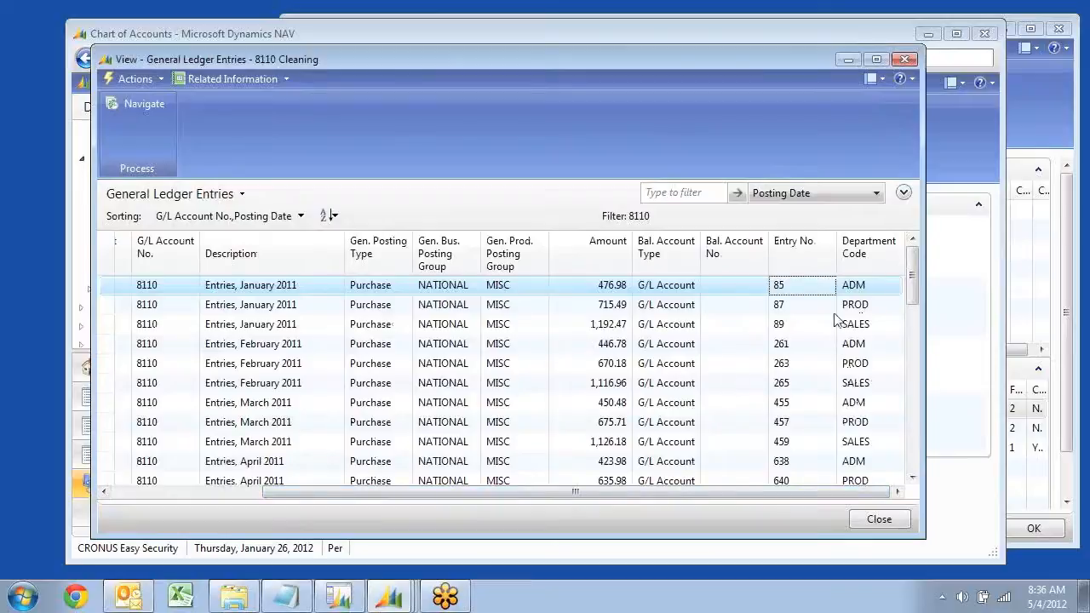
key("Escape")
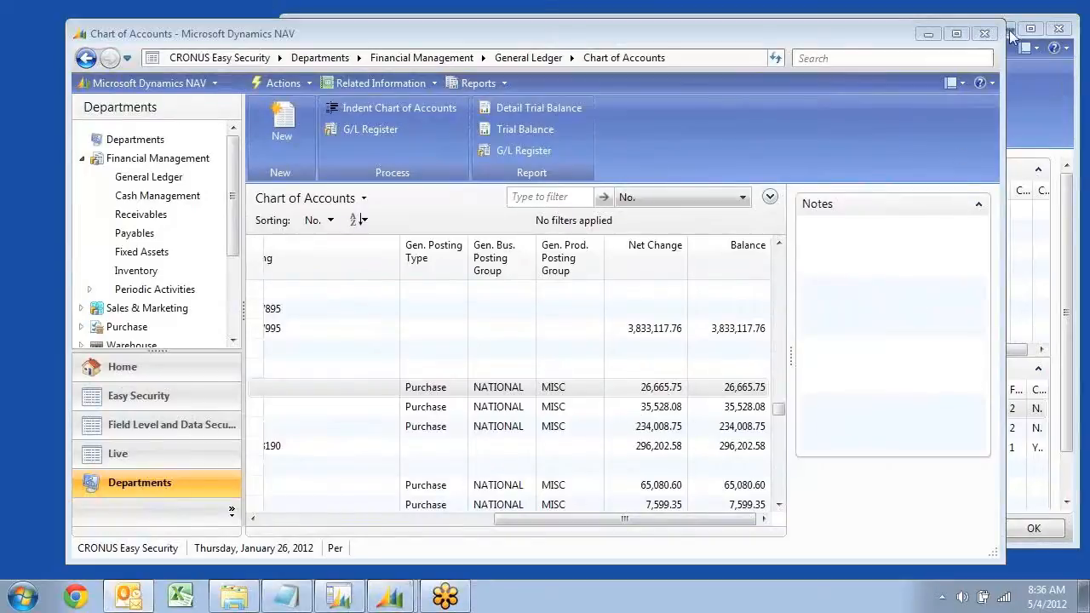
Return to User Security Setup and add a line for source table 15 G/L Account with field level security code READONLY
left_click(1048, 102)
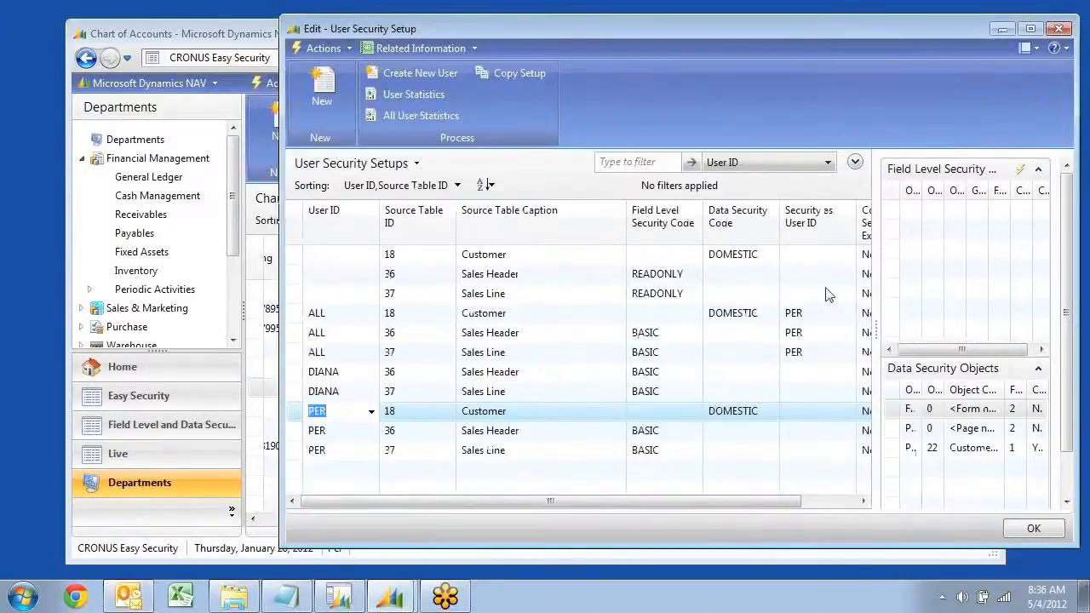
left_click(322, 92)
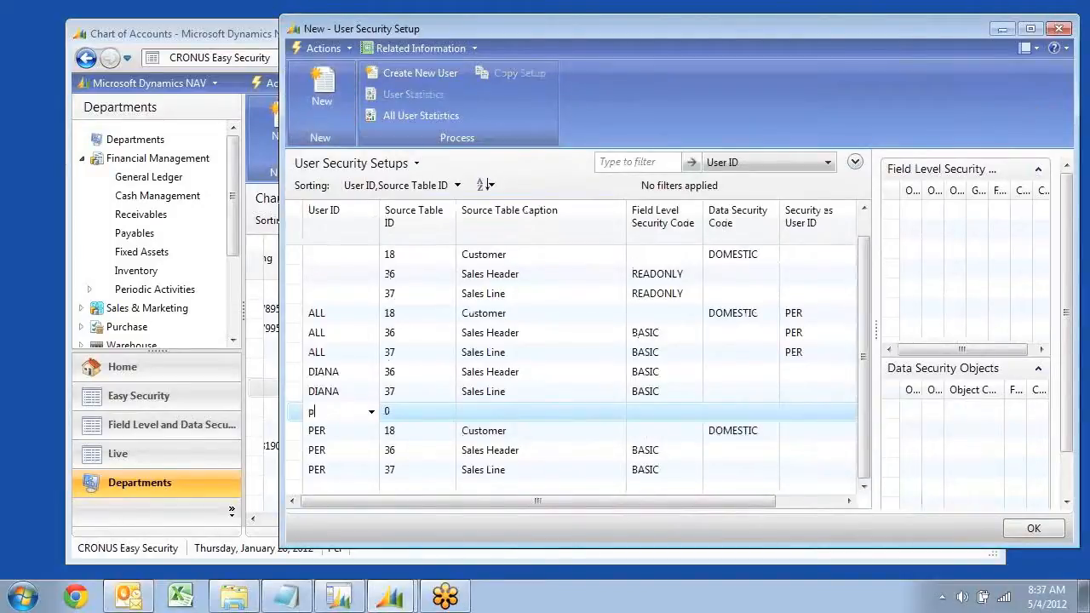
key("Tab")
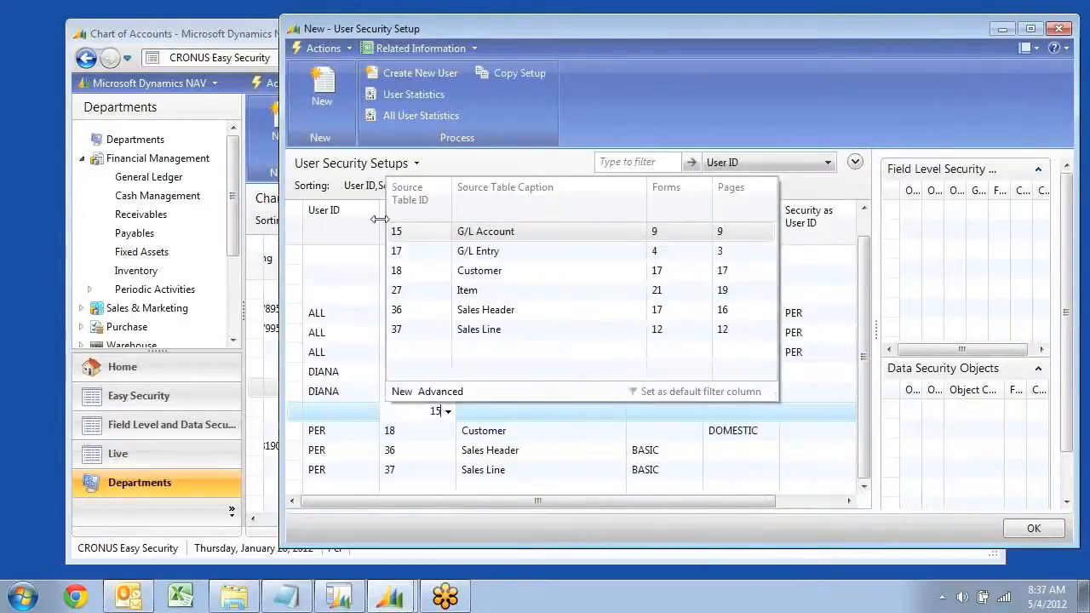
key("Tab")
key("Tab")
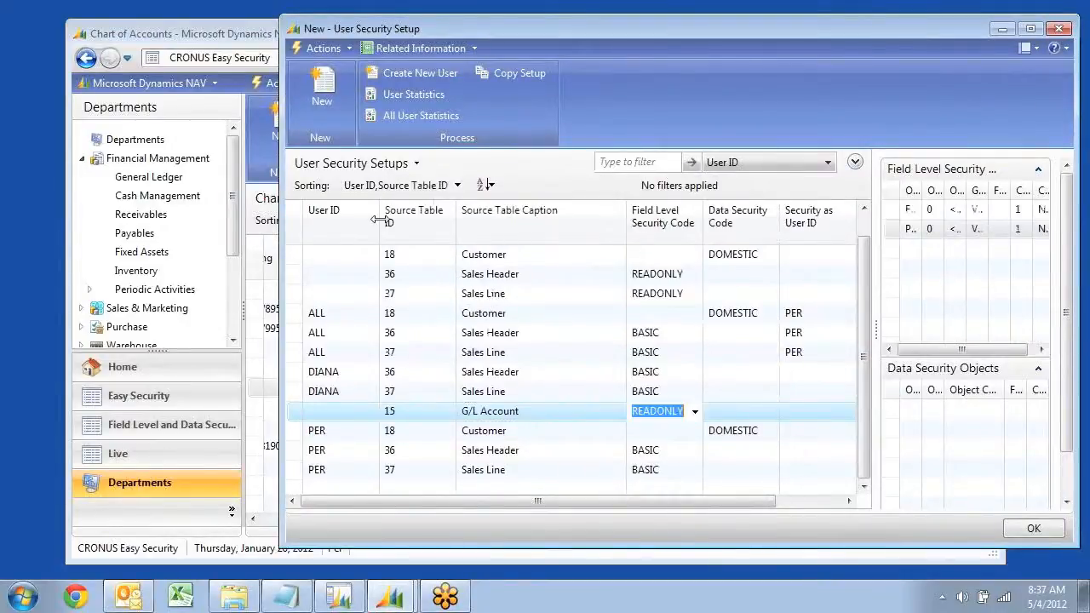
key("Tab")
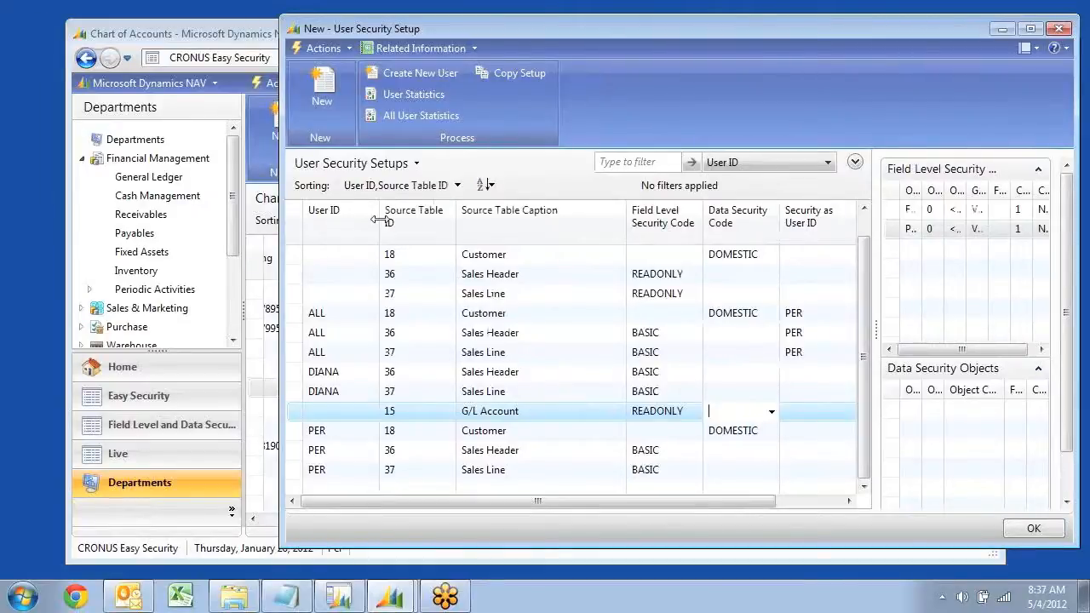
Create a data security code DIRECTSALES for source table 15 with the description "Income and SALES"
left_click(771, 412)
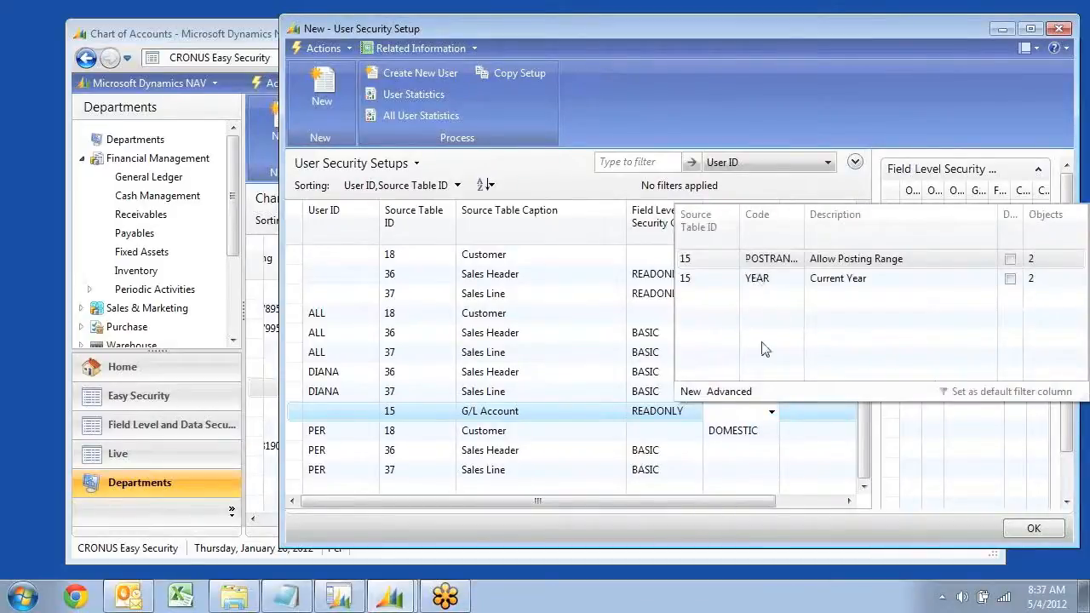
left_click(721, 393)
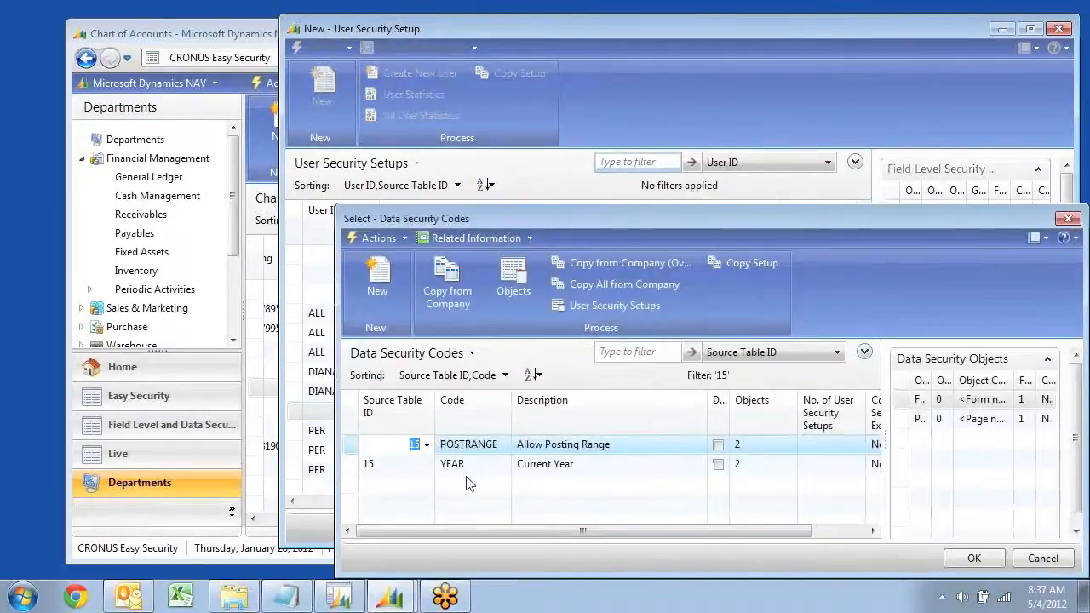
left_click(377, 274)
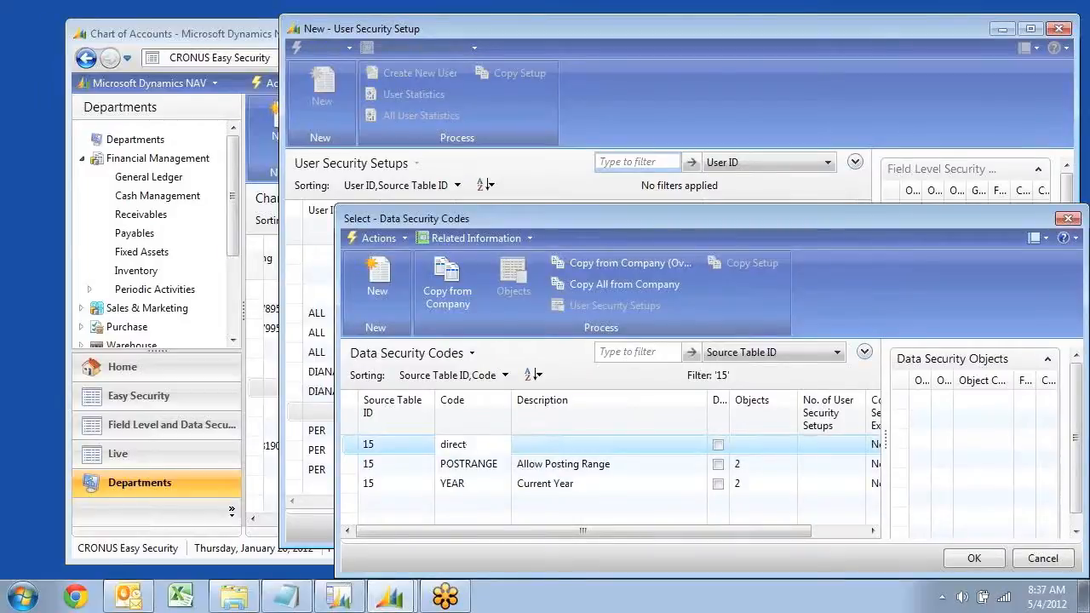
key("Tab")
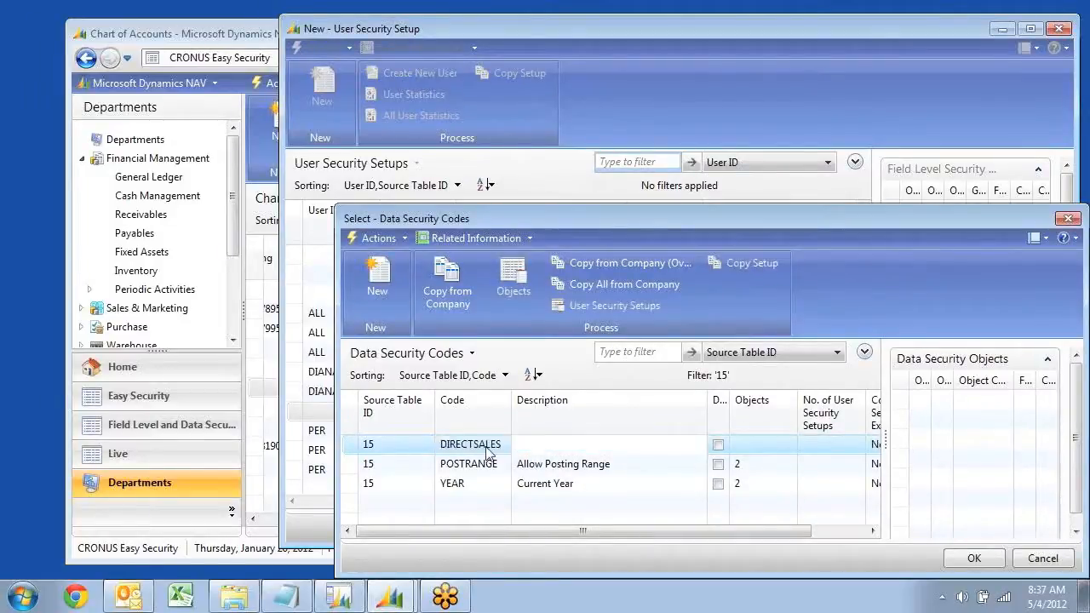
type("Income and SALES")
key("Tab")
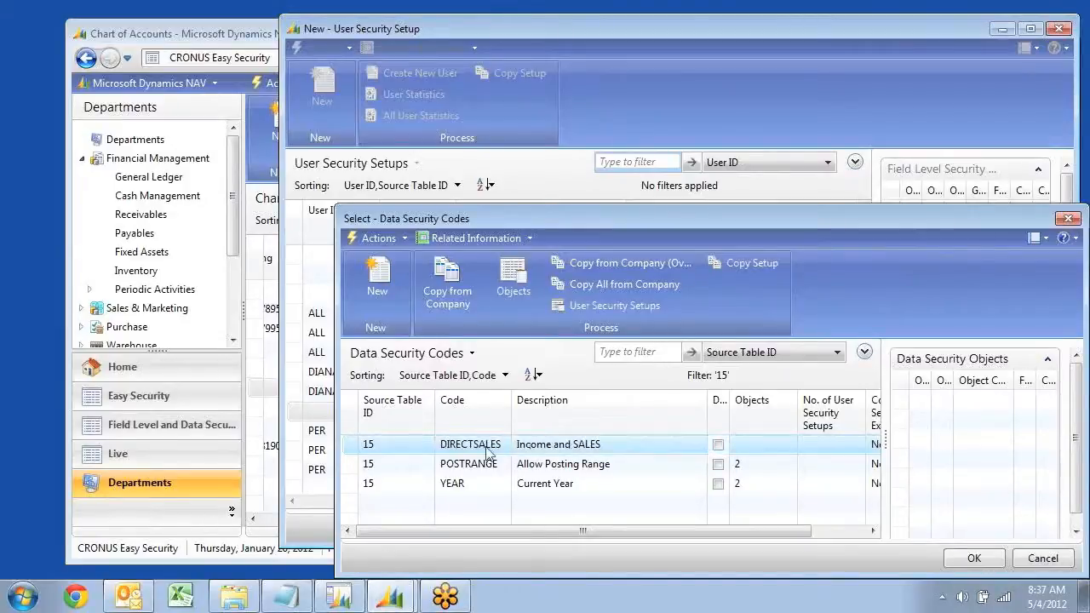
Open the objects of the DIRECTSALES data security code and set the line's object type to Page
left_click(509, 276)
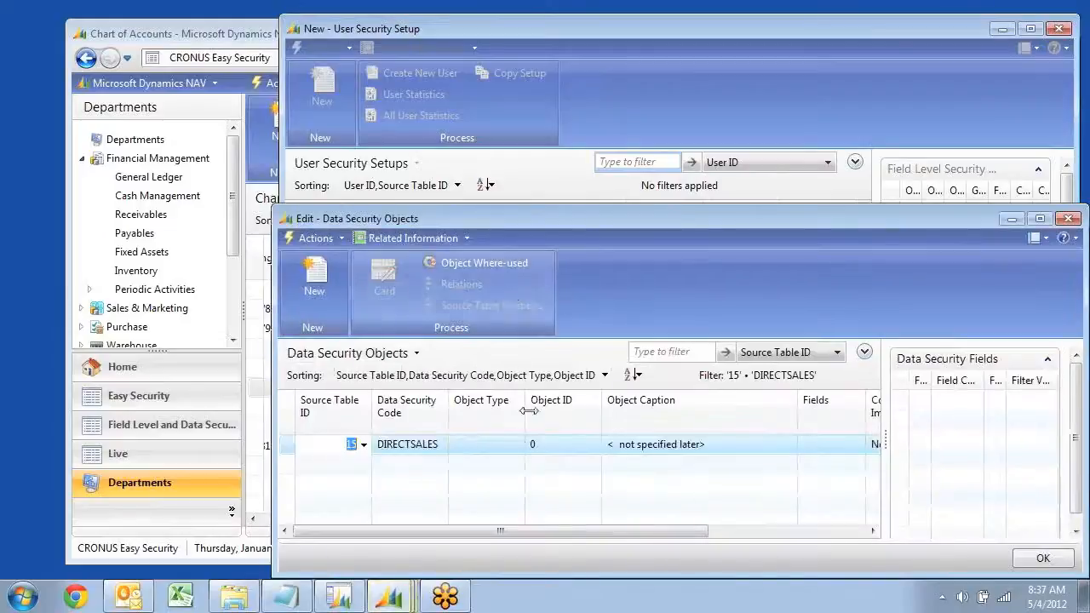
left_click(511, 456)
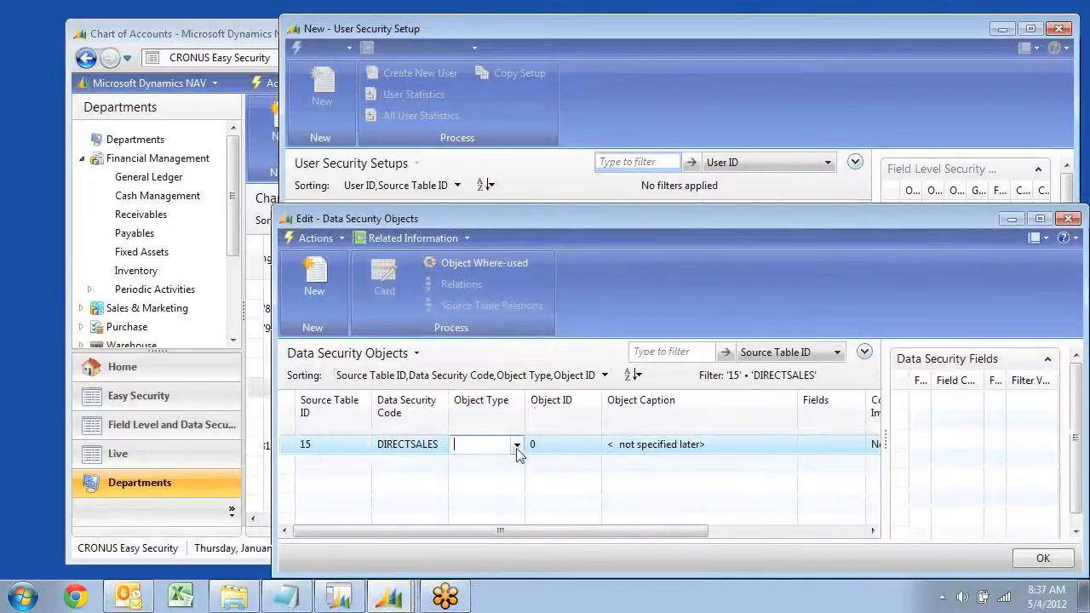
left_click(517, 444)
left_click(489, 488)
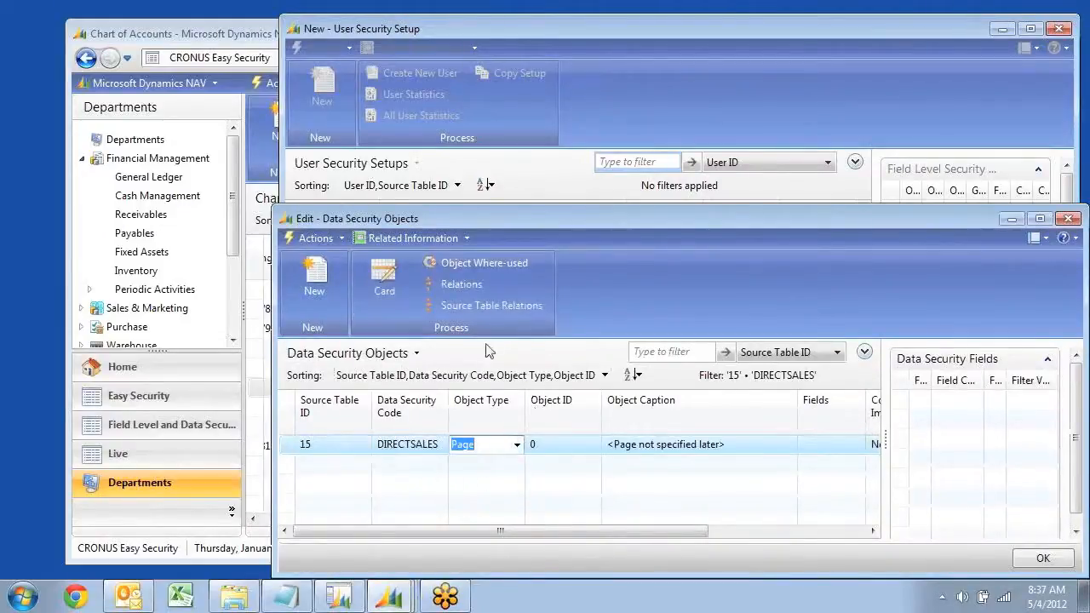
Open the Page object's card and add a hidden filter on field 9 Income/Balance with the filter value 0
left_click(385, 291)
left_click(383, 378)
left_click(396, 378)
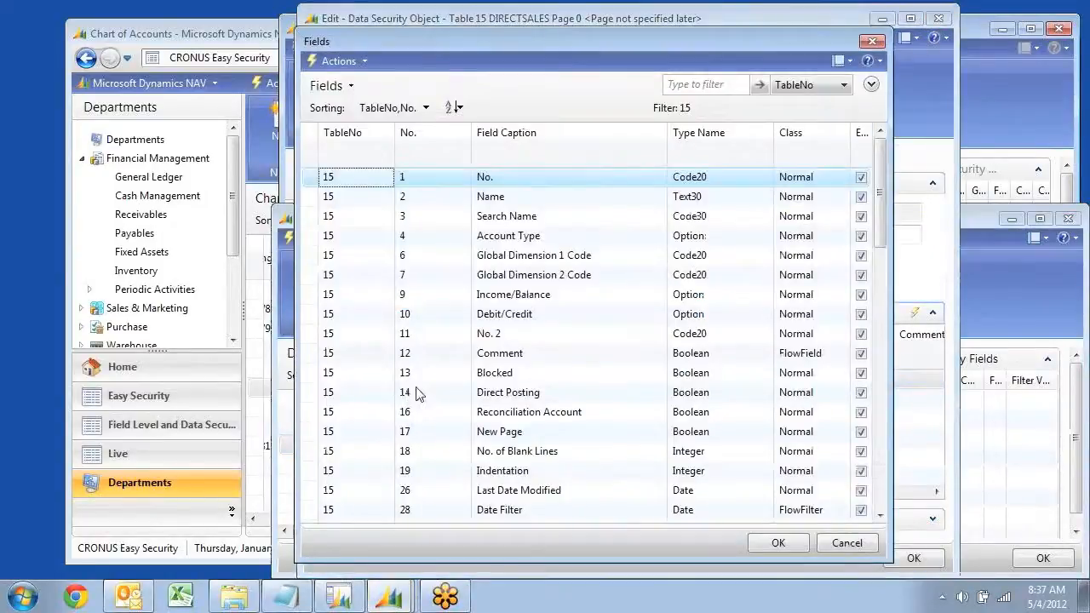
left_click(526, 298)
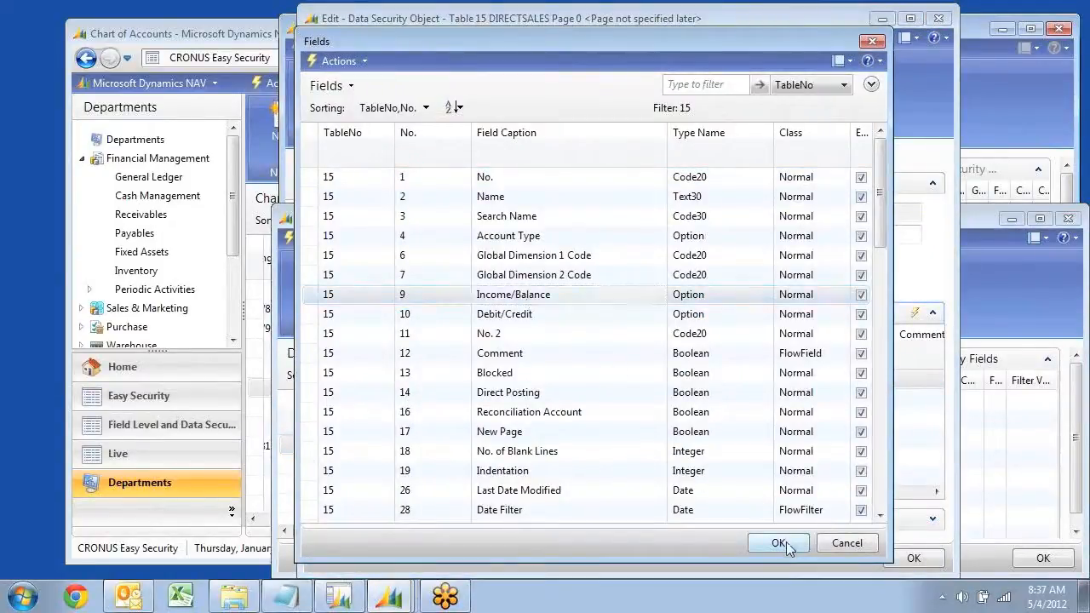
left_click(782, 543)
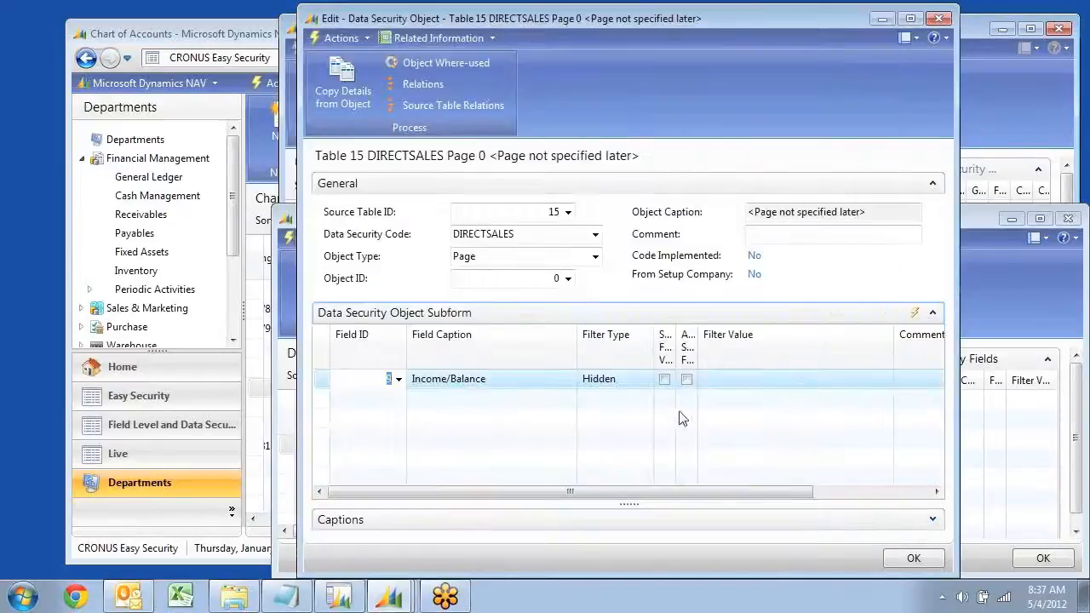
left_click(749, 380)
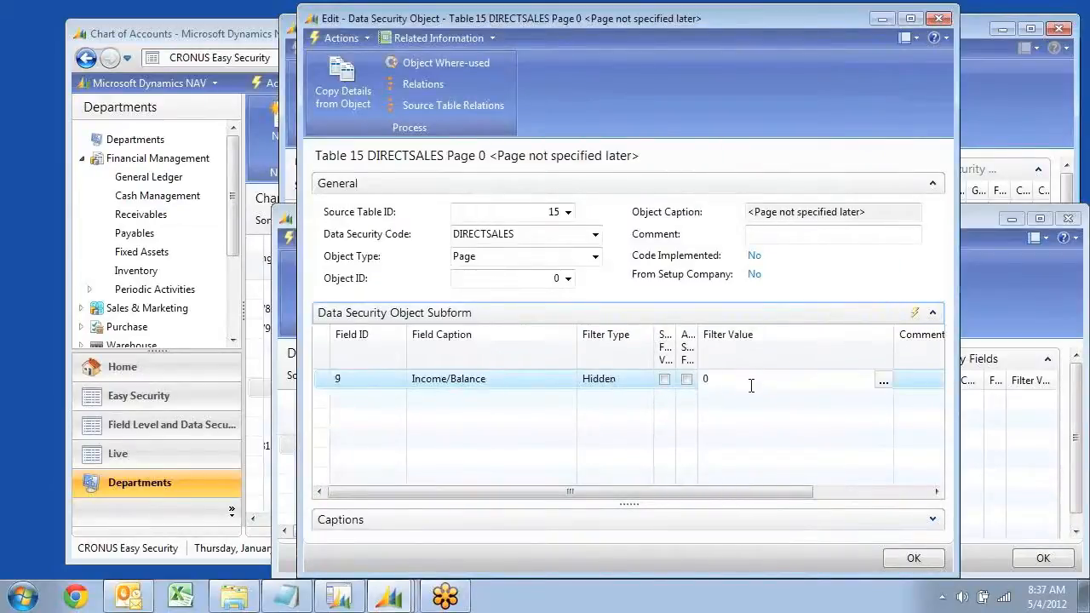
Add a hidden filter line for field 29 Global Dimension 1 Filter with the filter value ''|SALES
key("Down")
key("Left")
key("Left")
key("Left")
key("Left")
key("Left")
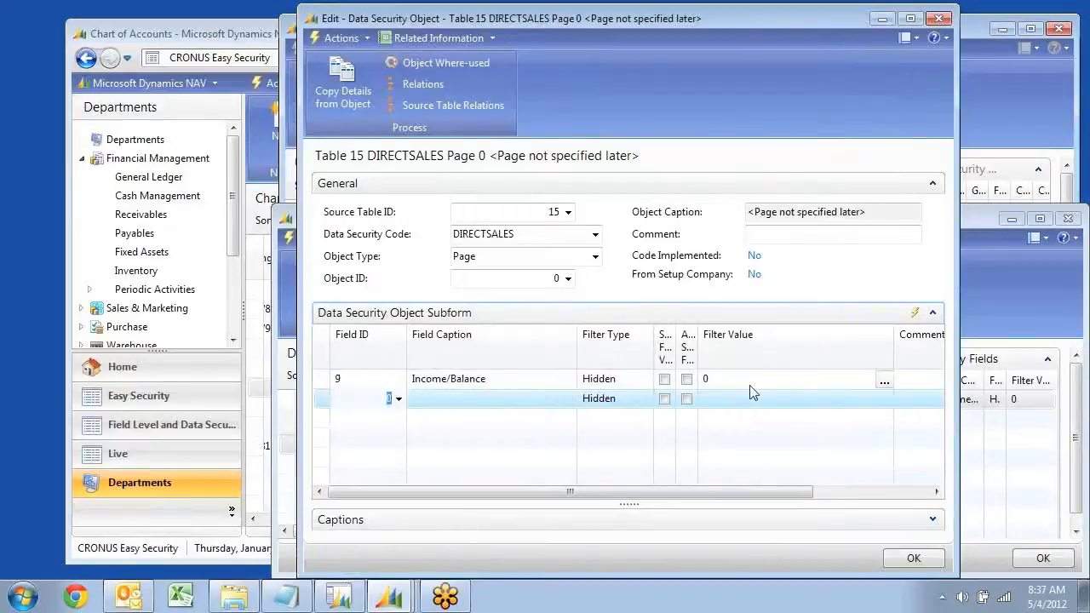
left_click(398, 399)
scroll(569, 432, "down", 3)
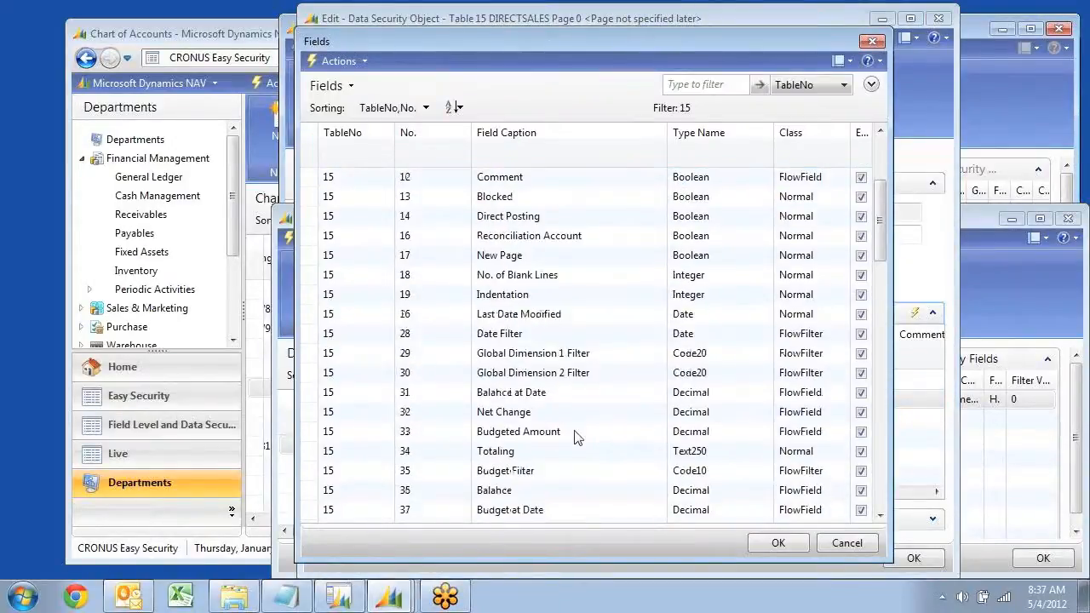
left_click(549, 358)
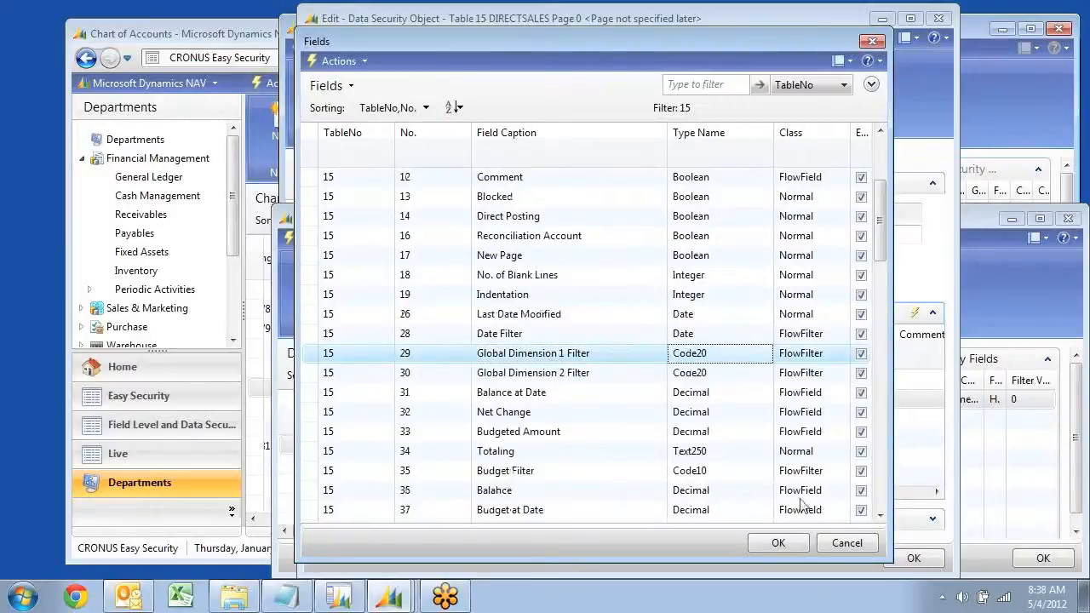
left_click(778, 542)
left_click(737, 405)
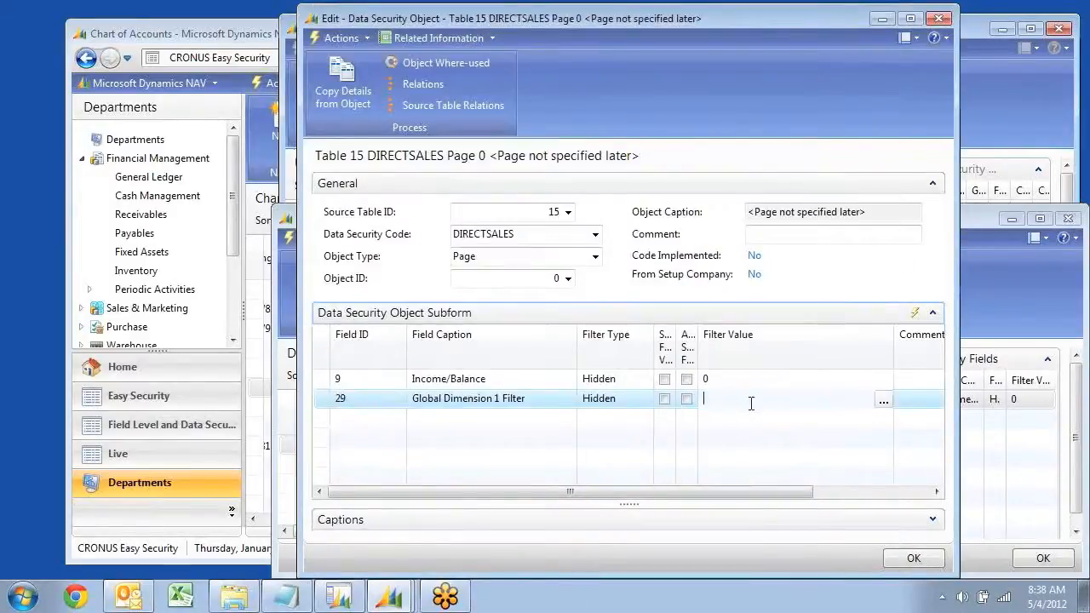
type("''|SALES")
key("Up")
key("Down")
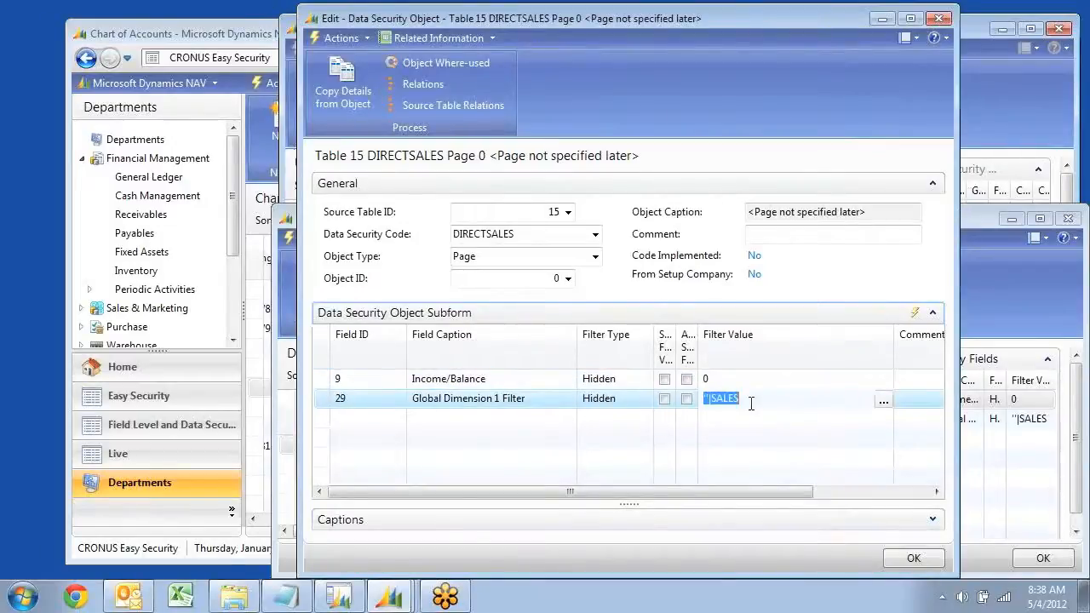
Add a filter line for field 14 Direct Posting with filter type Editable and the filter value 1
key("Down")
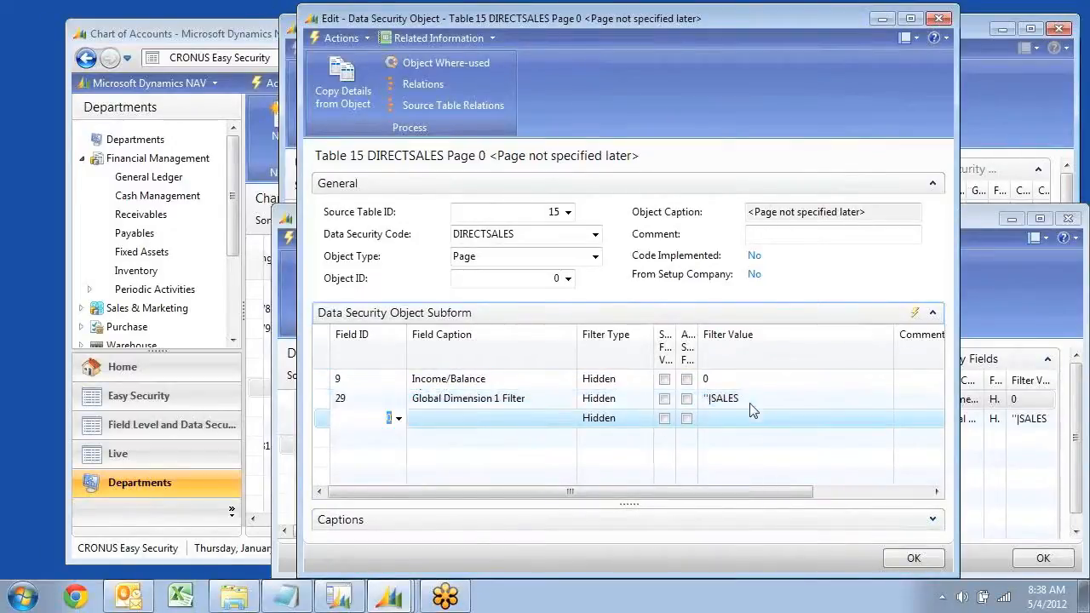
left_click(396, 418)
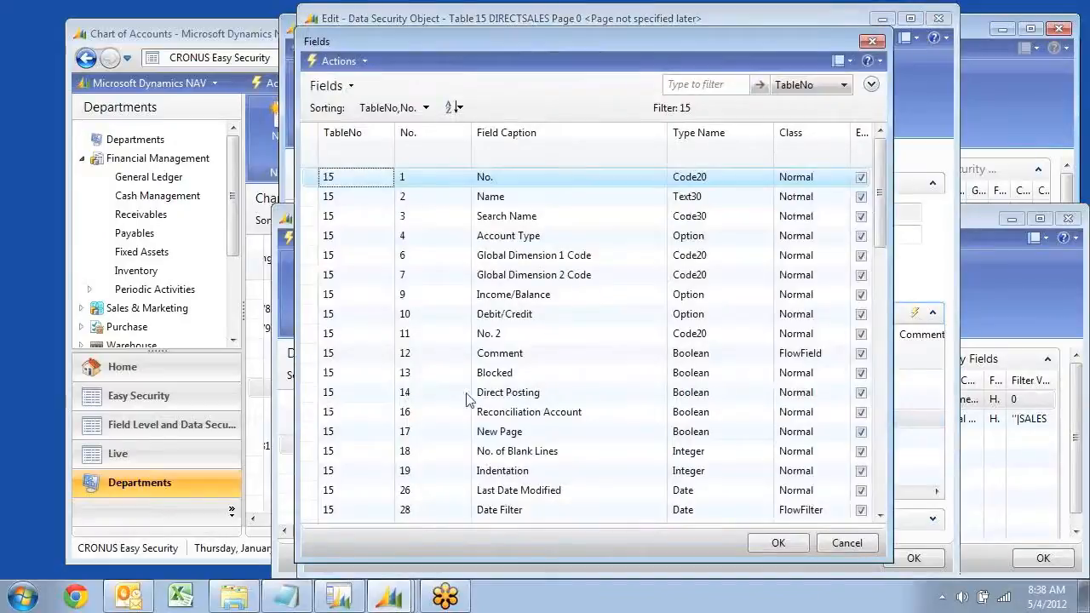
left_click(510, 397)
left_click(753, 542)
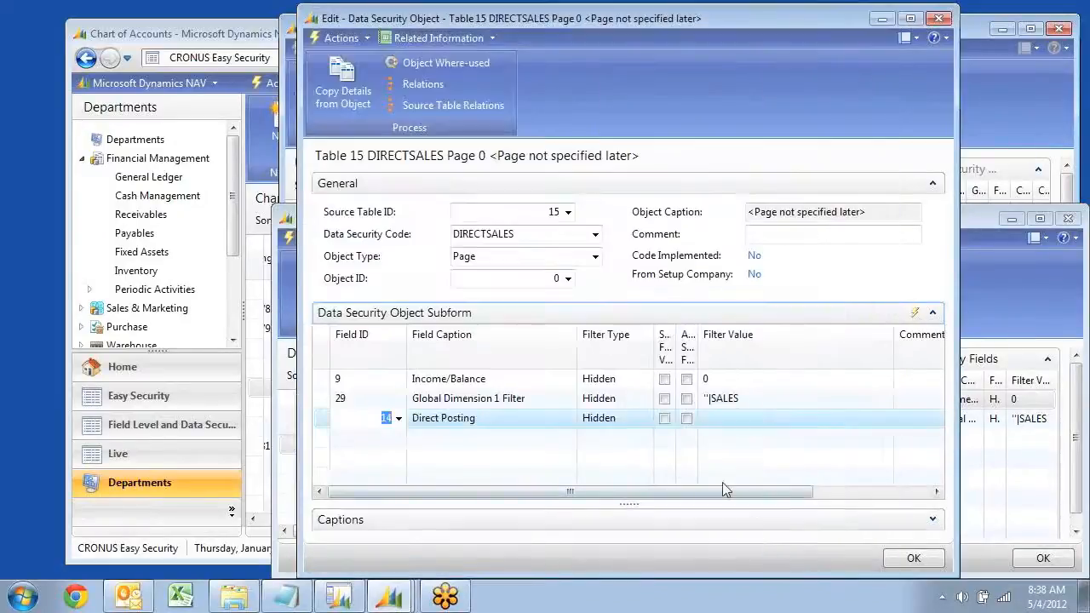
left_click(645, 422)
left_click(646, 419)
left_click(601, 446)
left_click(743, 417)
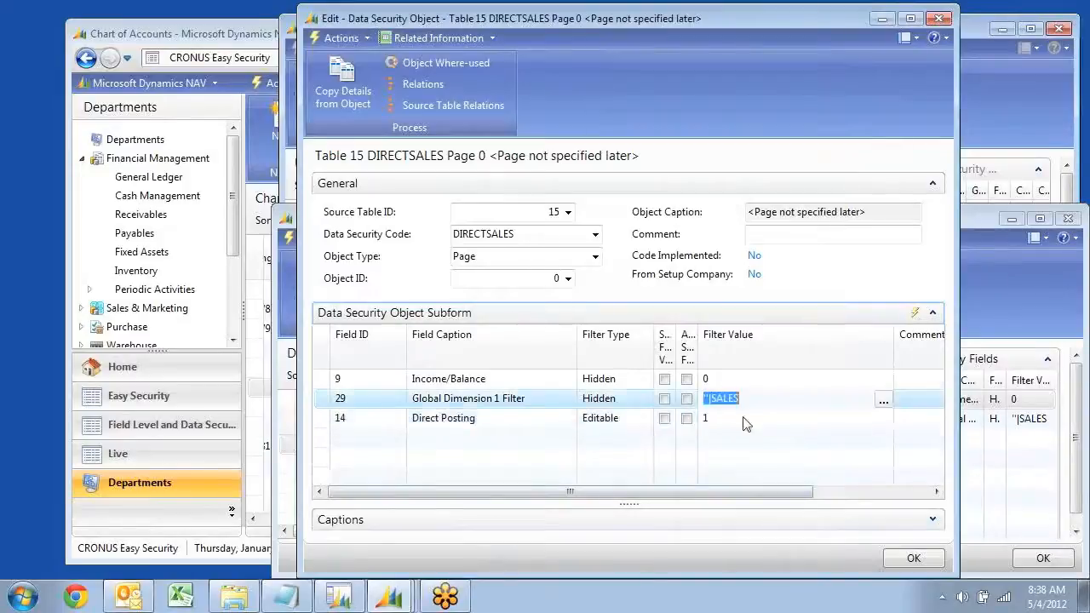
Refresh the DIRECTSALES object's filter lines and review the Income/Balance and Direct Posting entries
key("Up")
key("F5")
key("Up")
key("Up")
key("Left")
key("Left")
key("Left")
key("Left")
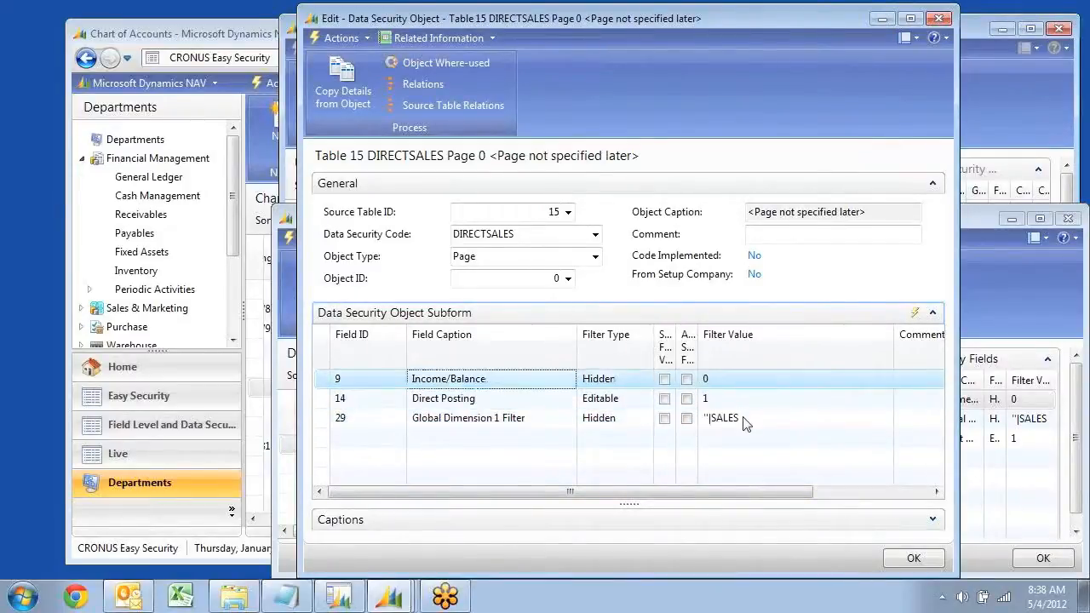
key("Down")
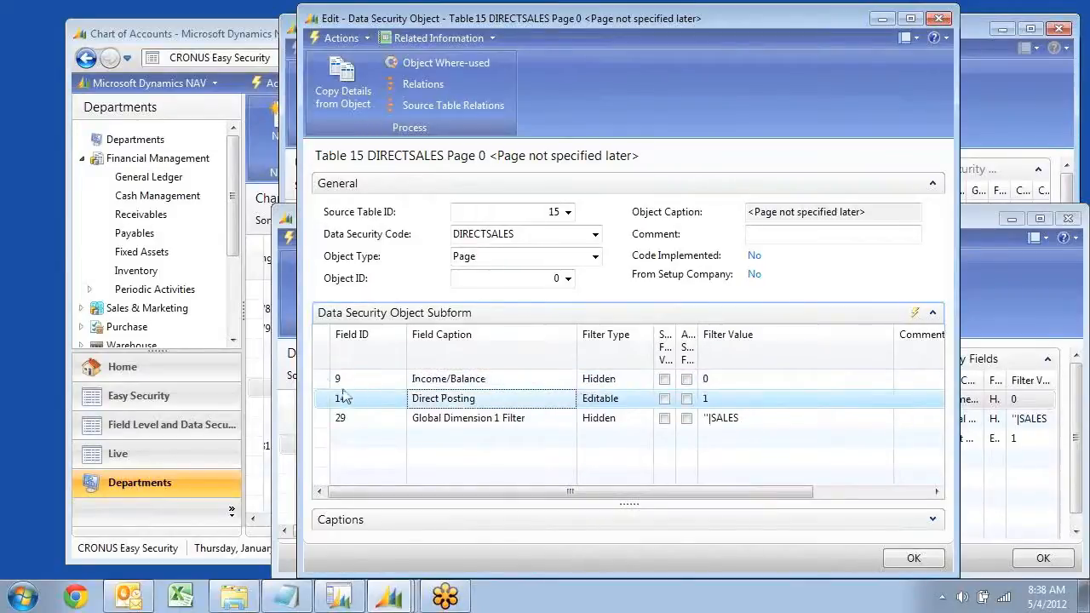
Close the data security object windows and assign the DIRECTSALES data security code to the G/L Account user security setup line
key("Escape")
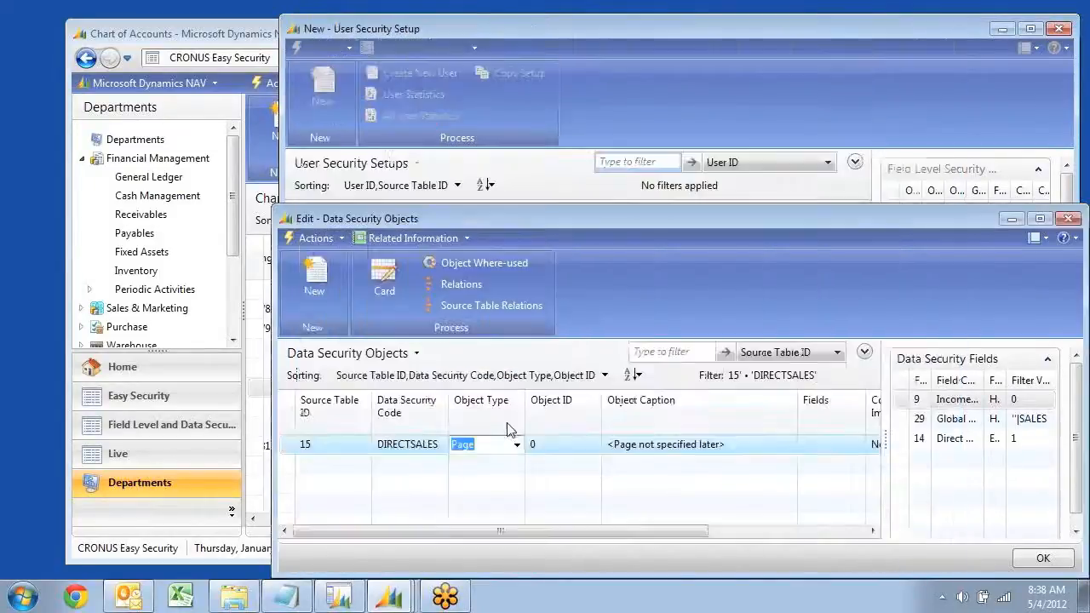
key("Escape")
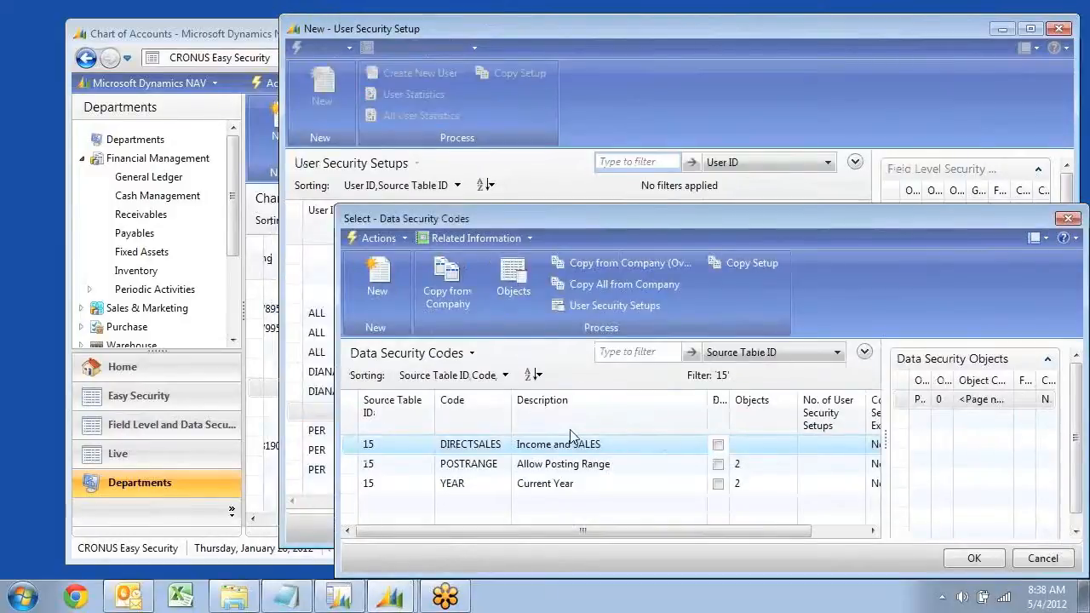
left_click(570, 435)
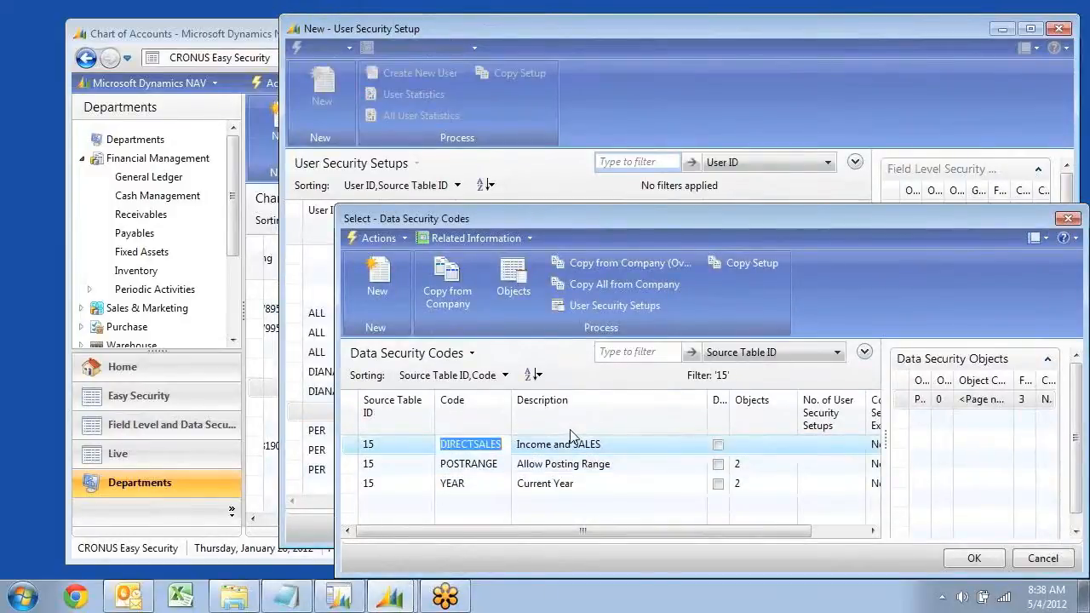
left_click(969, 562)
key("Up")
key("Down")
key("Left")
key("Left")
key("F5")
key("Right")
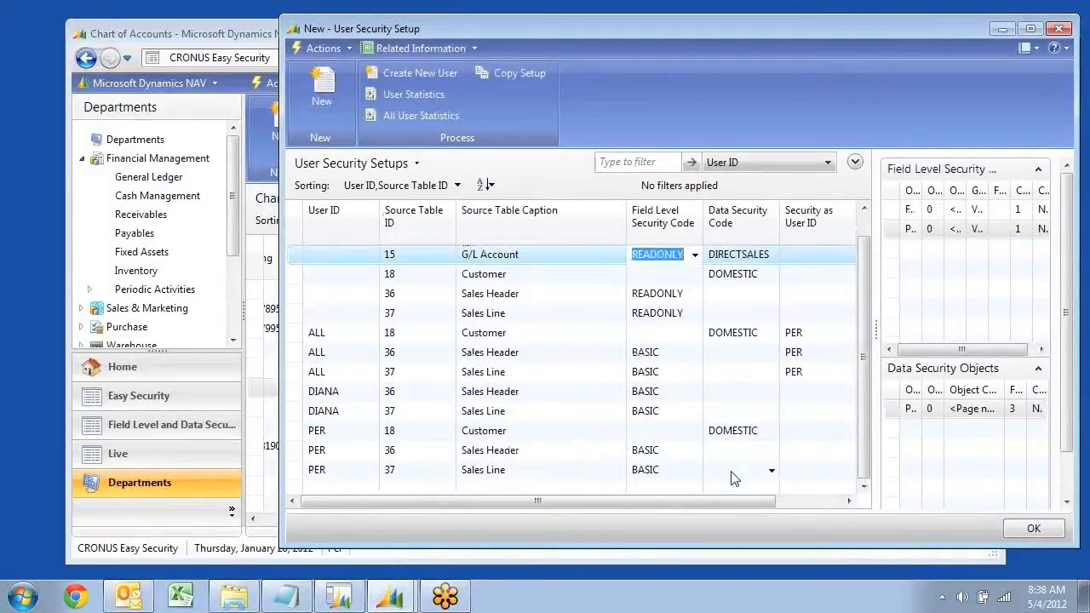
key("Right")
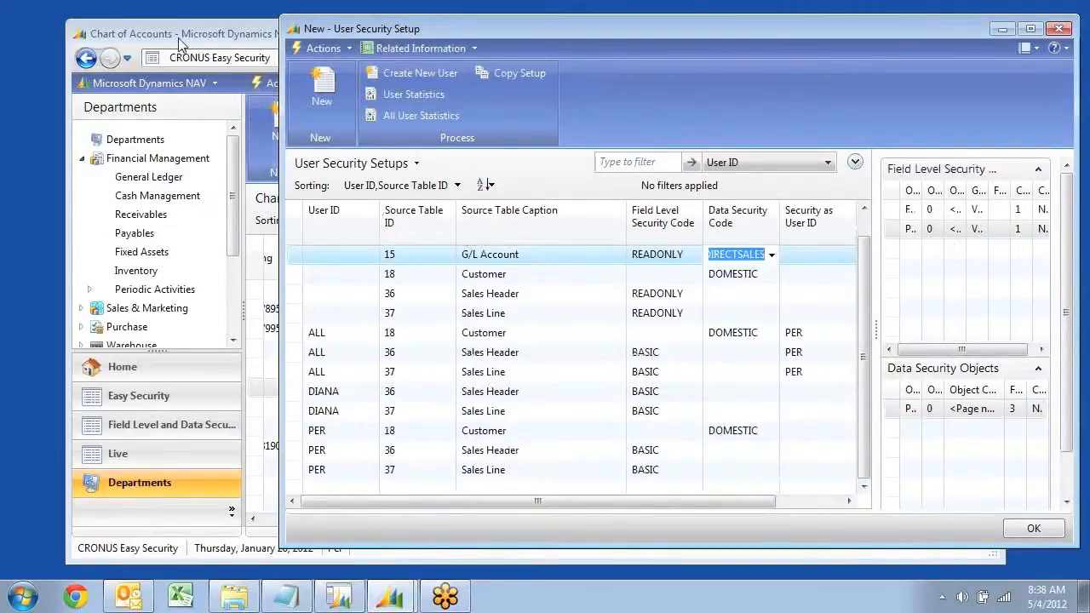
Reopen the Chart of Accounts from General Ledger and remove its editable Direct Posting filter
left_click(149, 177)
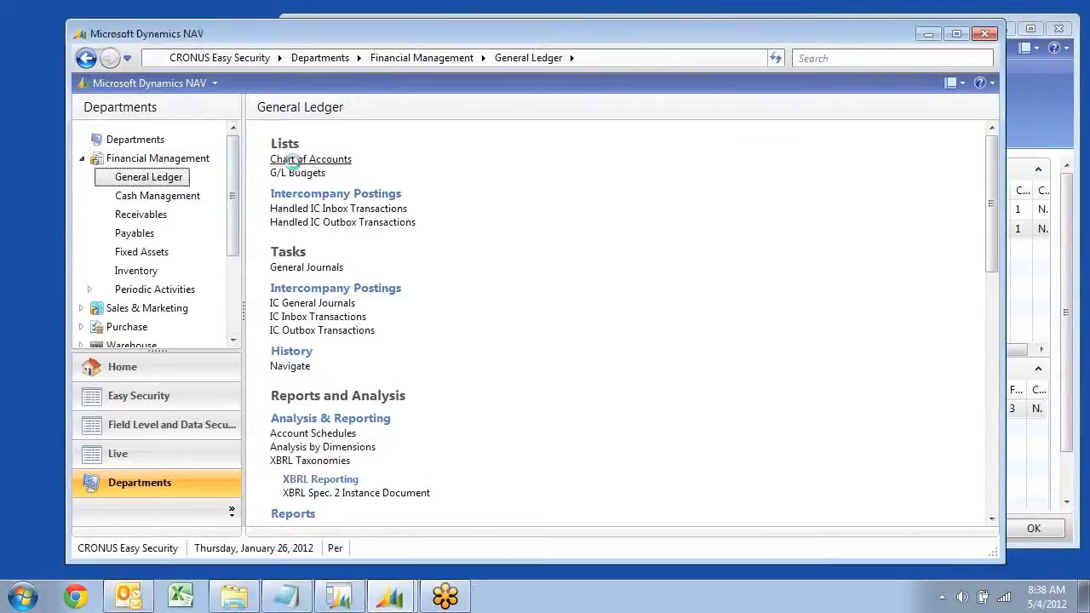
left_click(314, 159)
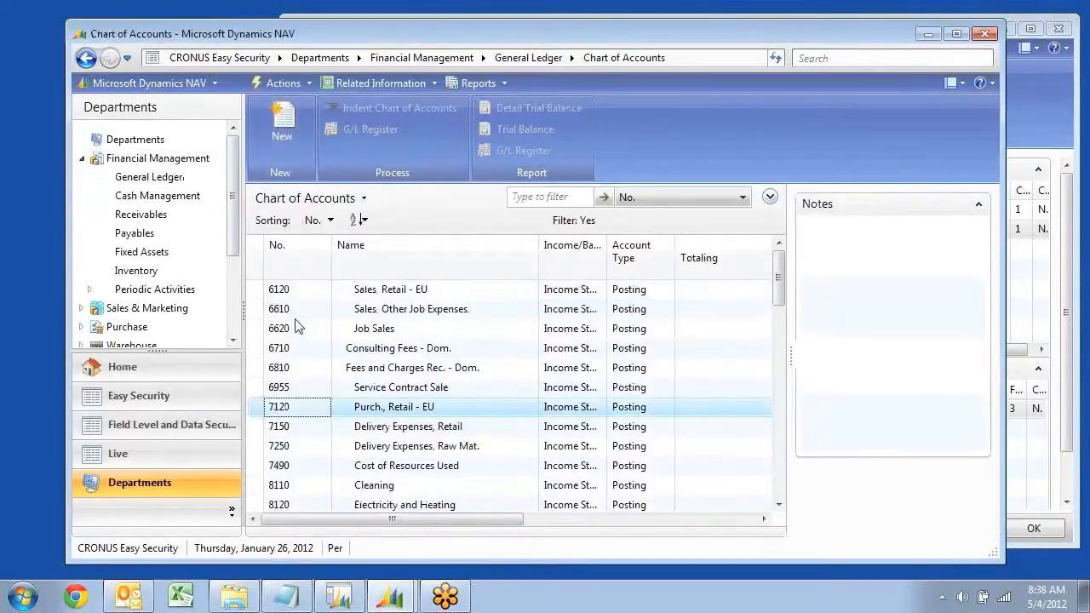
left_click(769, 197)
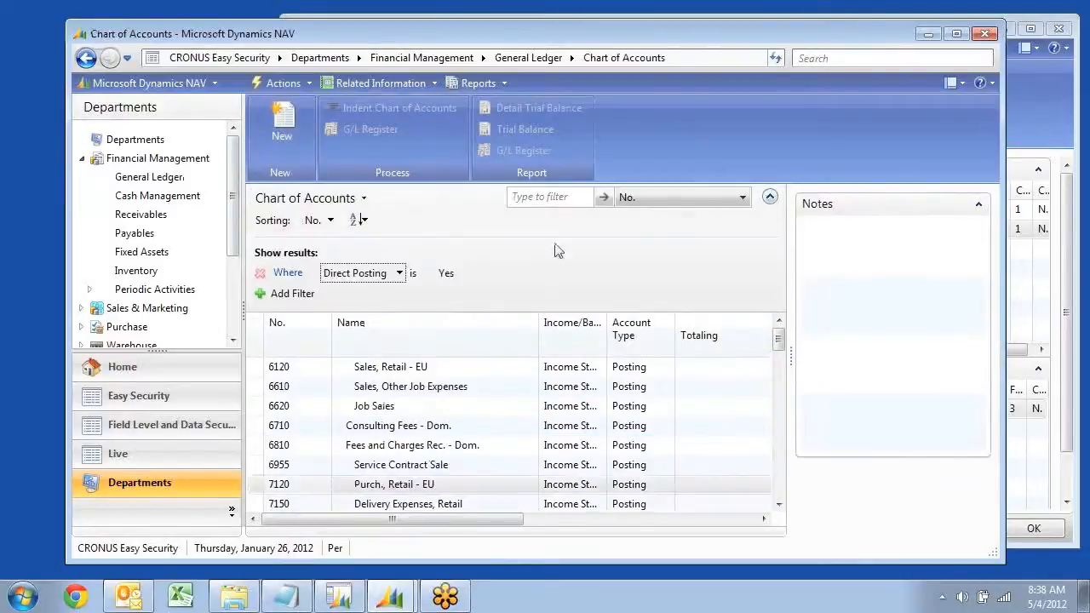
left_click(261, 274)
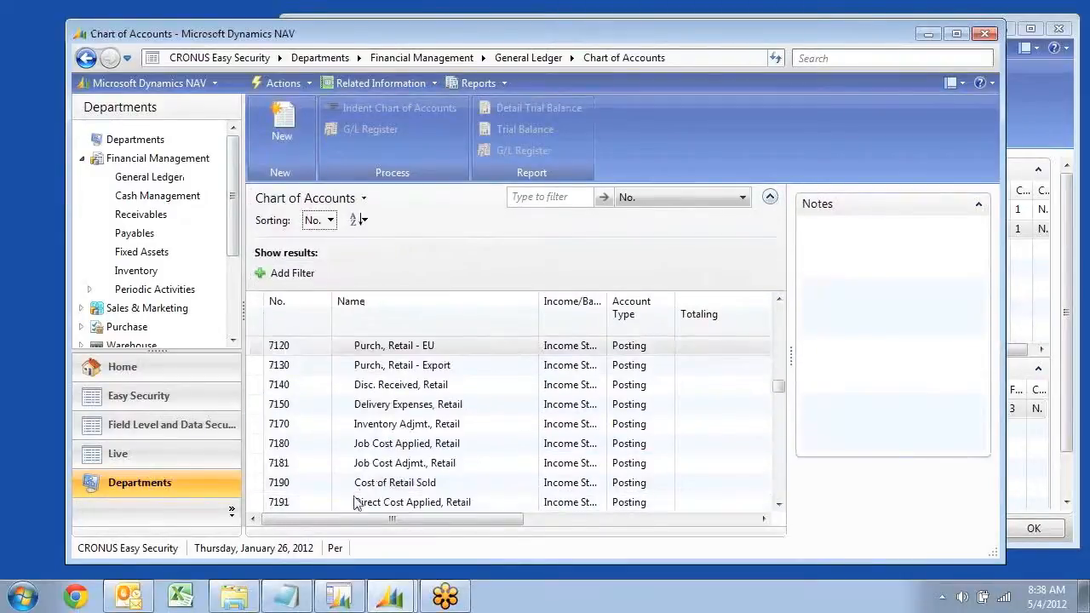
Drill down on the net change of account 8110 Cleaning and examine the department codes of its ledger entries
left_click(396, 445)
scroll(443, 465, "down", 15)
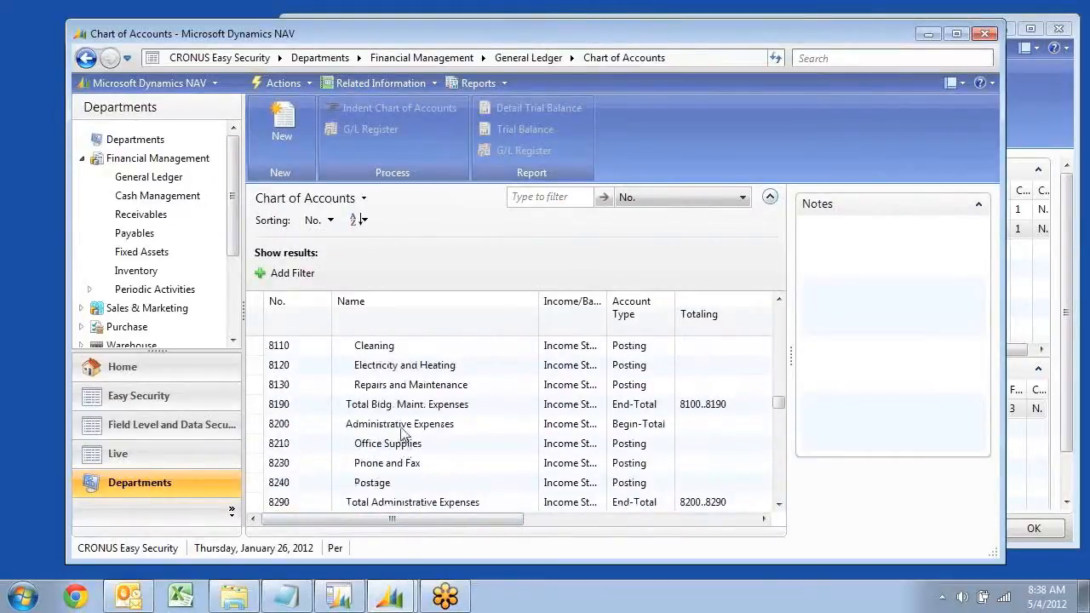
left_click(398, 347)
left_click_drag(394, 528, 641, 528)
left_click(662, 351)
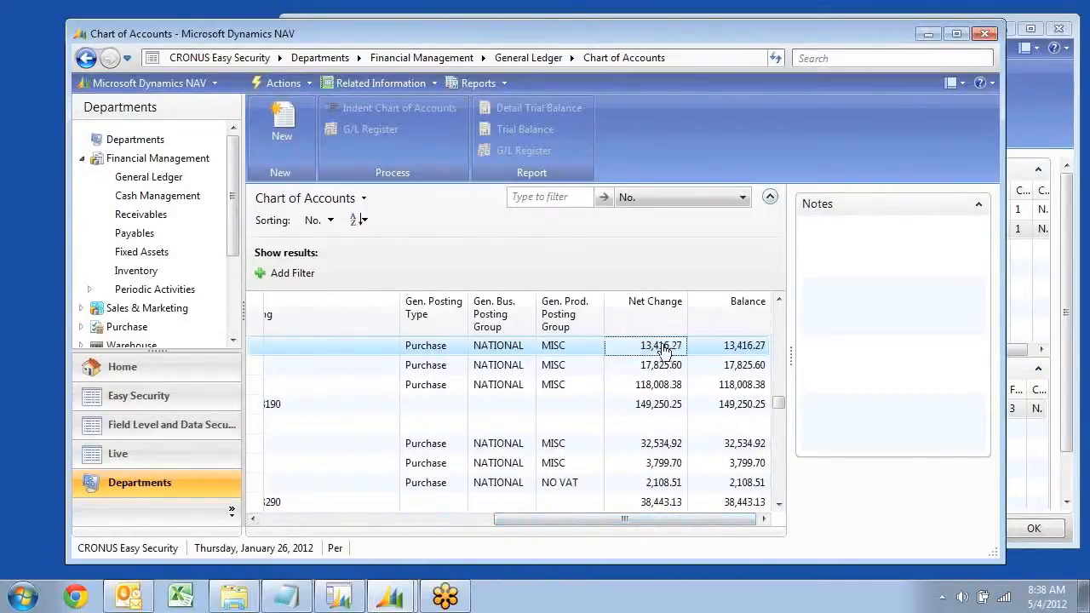
left_click(660, 349)
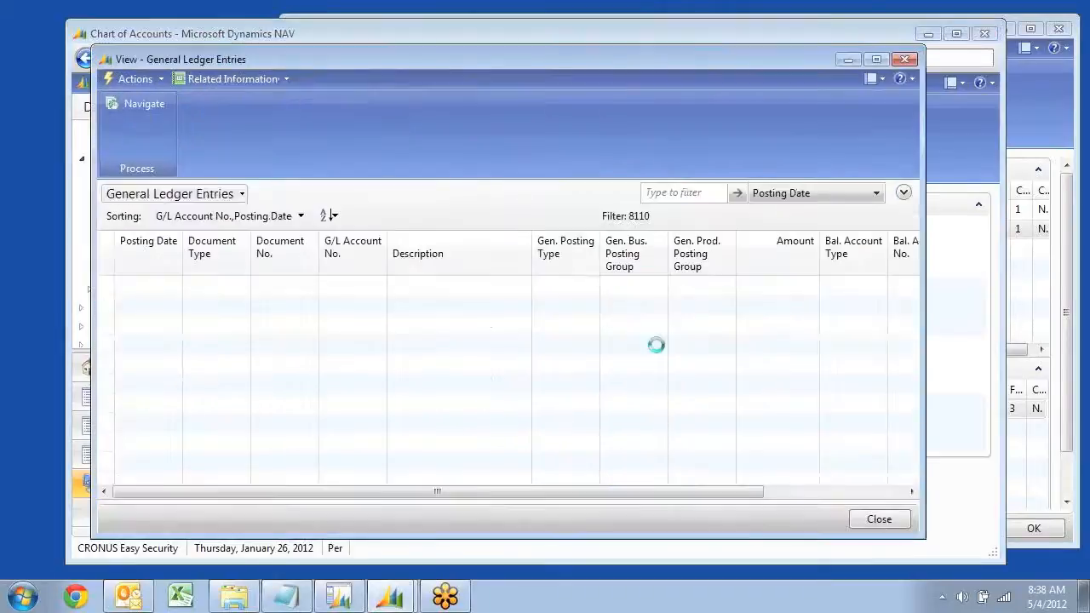
left_click_drag(644, 492, 840, 470)
scroll(813, 383, "down", 1)
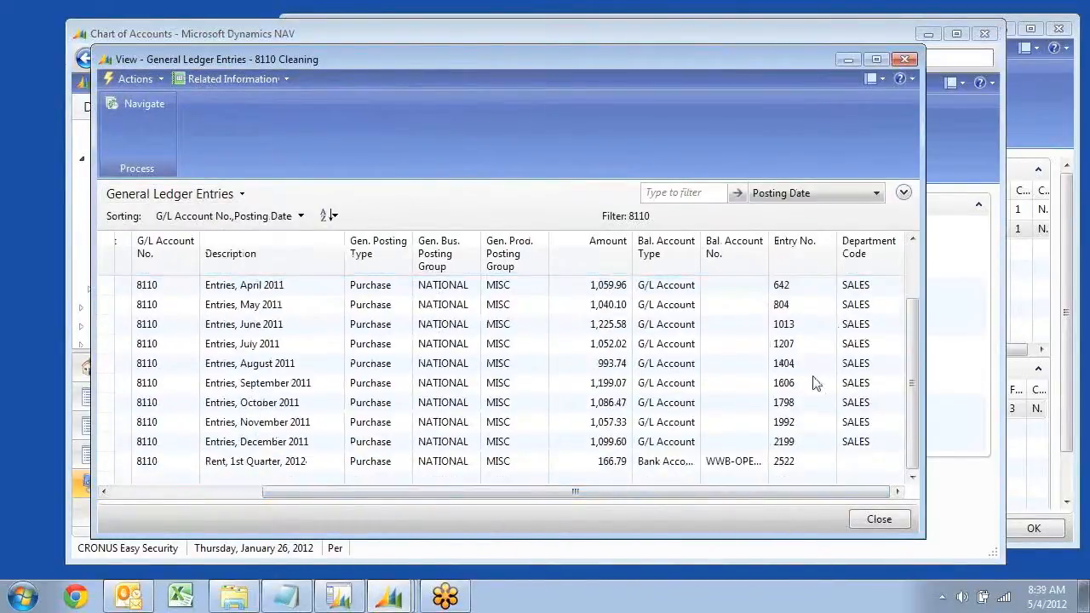
scroll(706, 440, "up", 1)
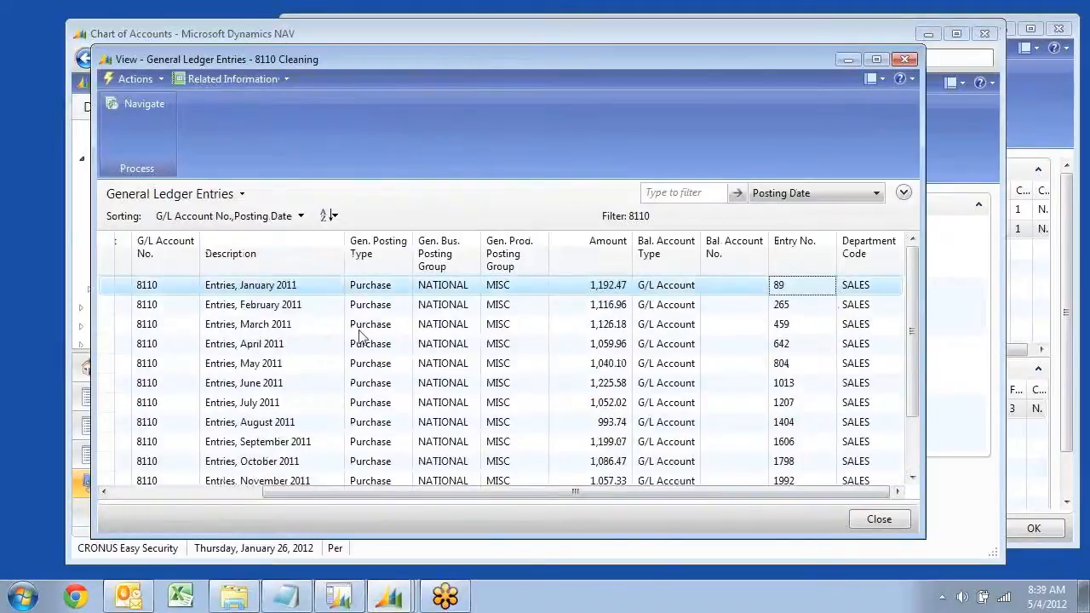
key("Escape")
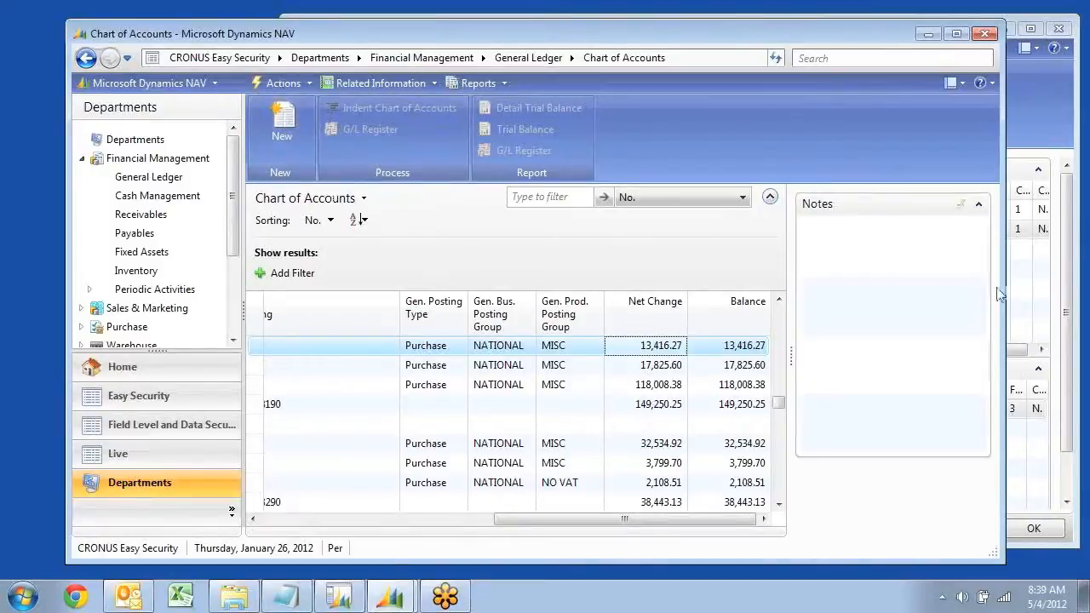
Return to the user security setup and open the card of the DIRECTSALES code's Page object
left_click(1029, 129)
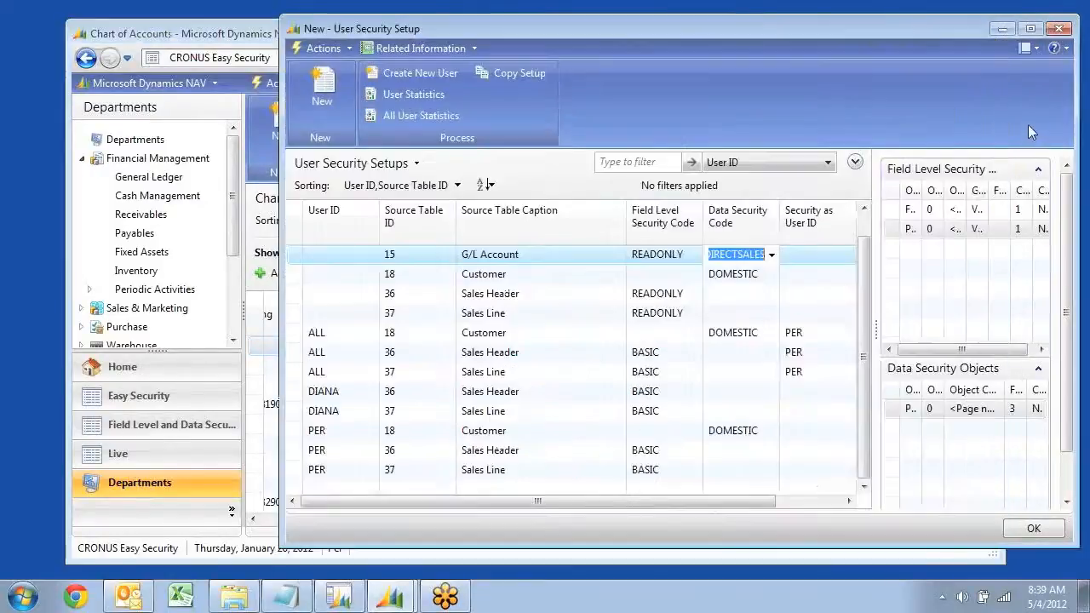
left_click(771, 256)
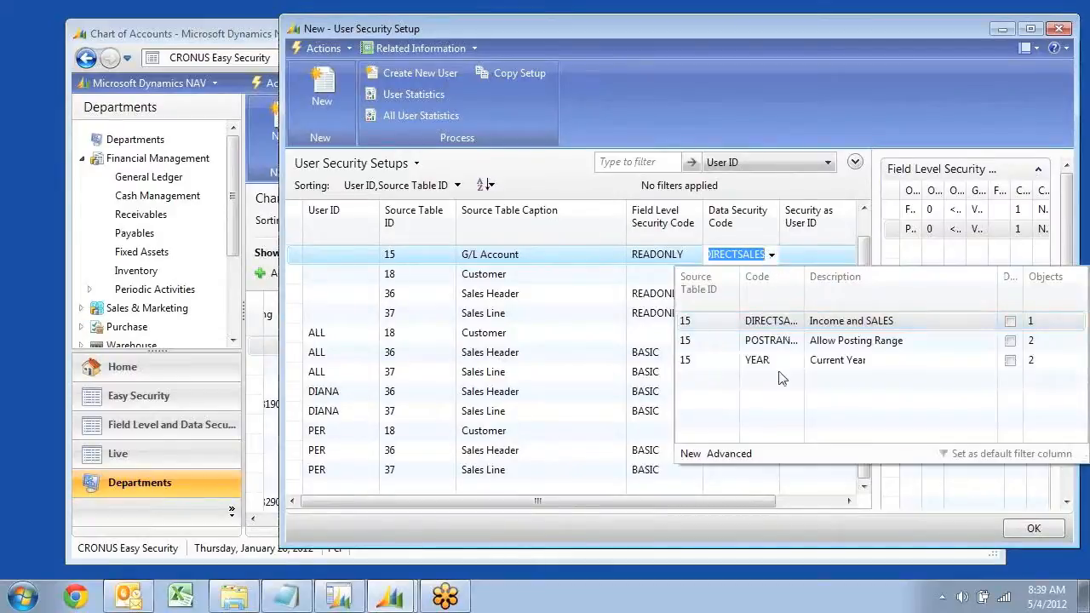
left_click(729, 459)
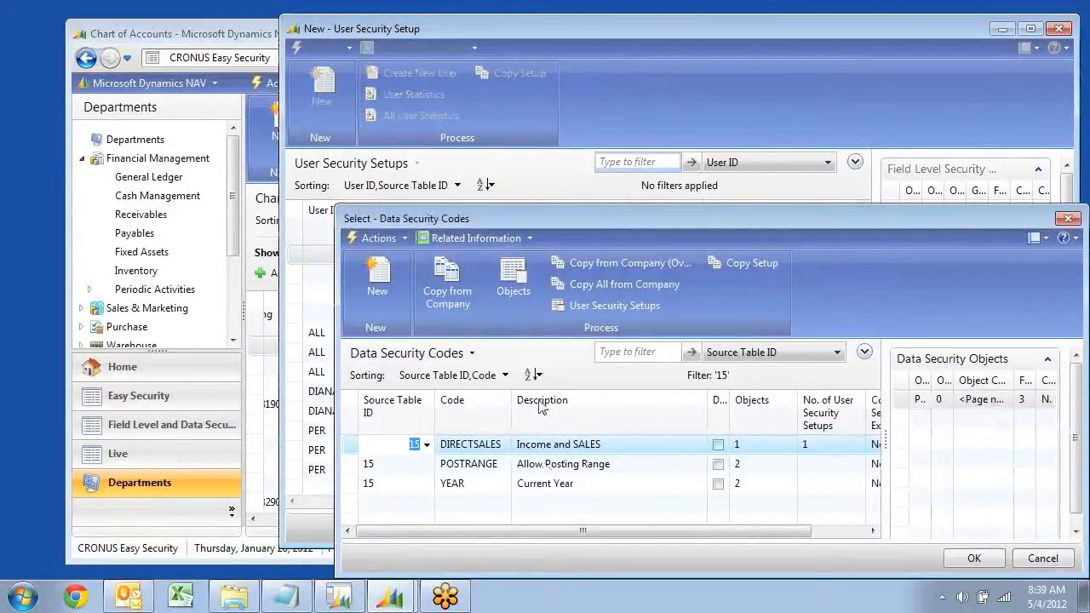
left_click(511, 274)
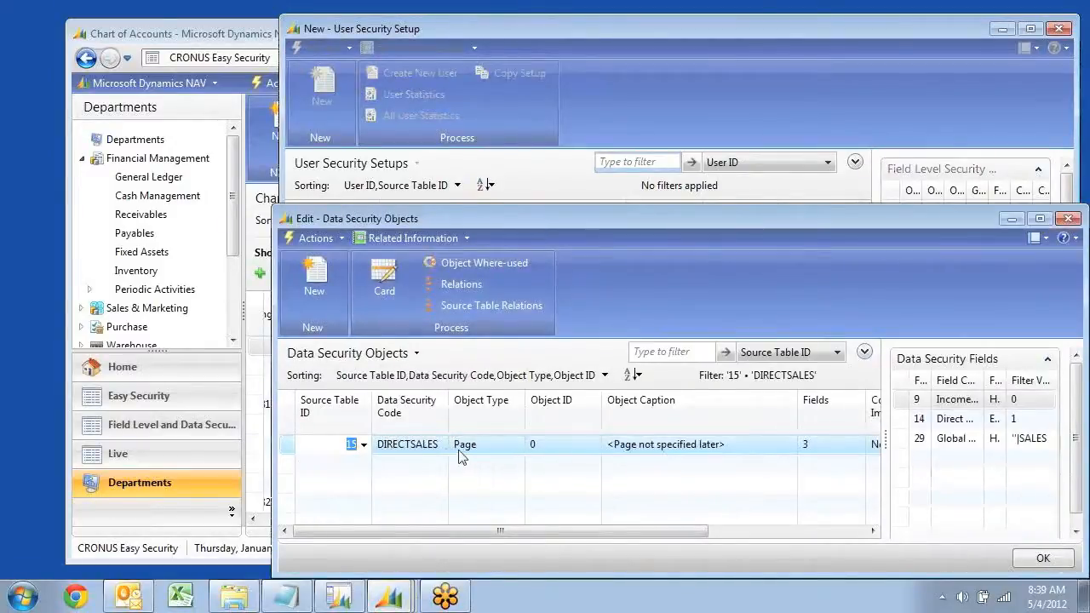
left_click(383, 277)
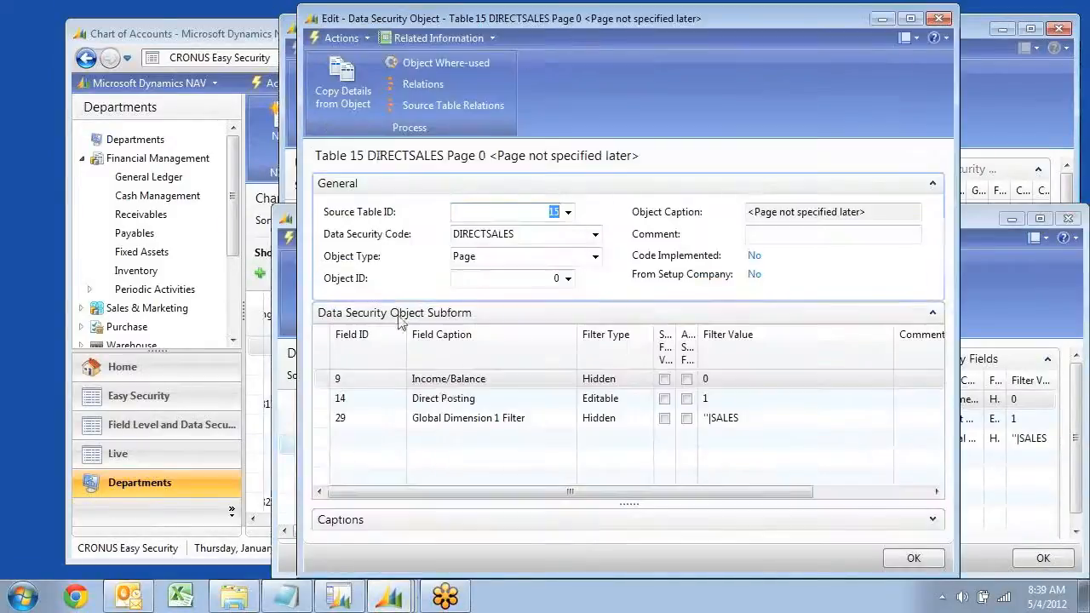
Add a hidden filter line for field 28 Date Filter, widen the Substitute Filter Value column and enable that option for the line
left_click(385, 437)
left_click(399, 437)
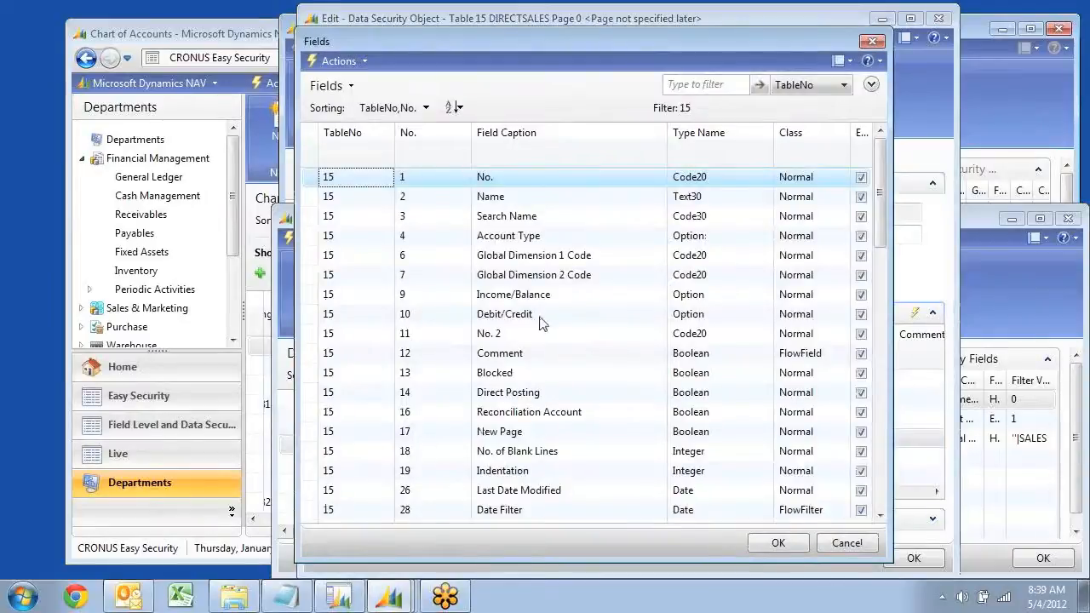
scroll(558, 426, "down", 2)
left_click(511, 395)
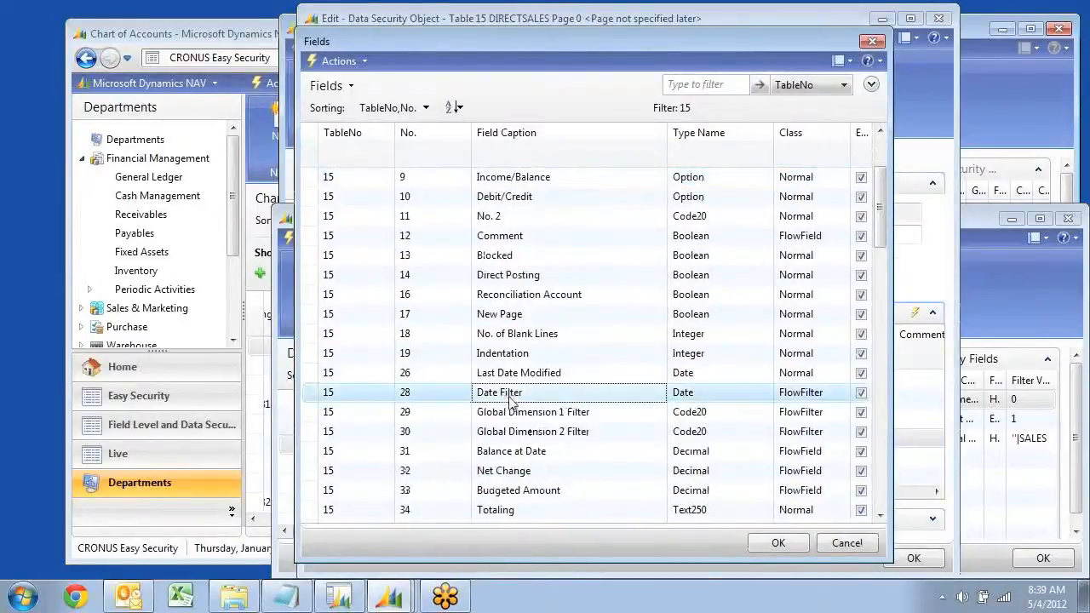
left_click(777, 545)
key("Tab")
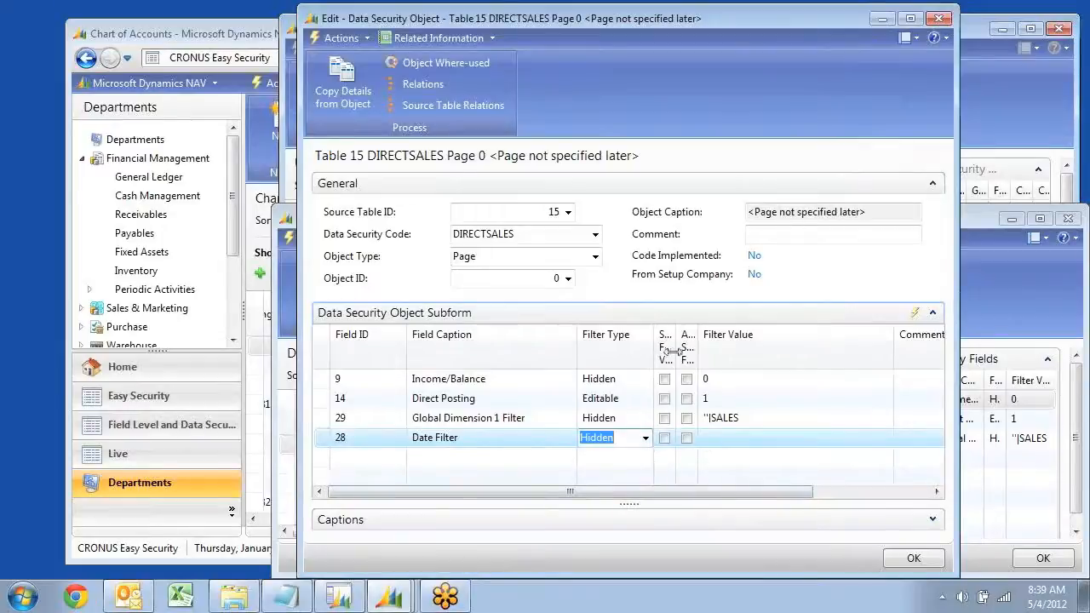
left_click_drag(676, 350, 723, 351)
left_click(690, 437)
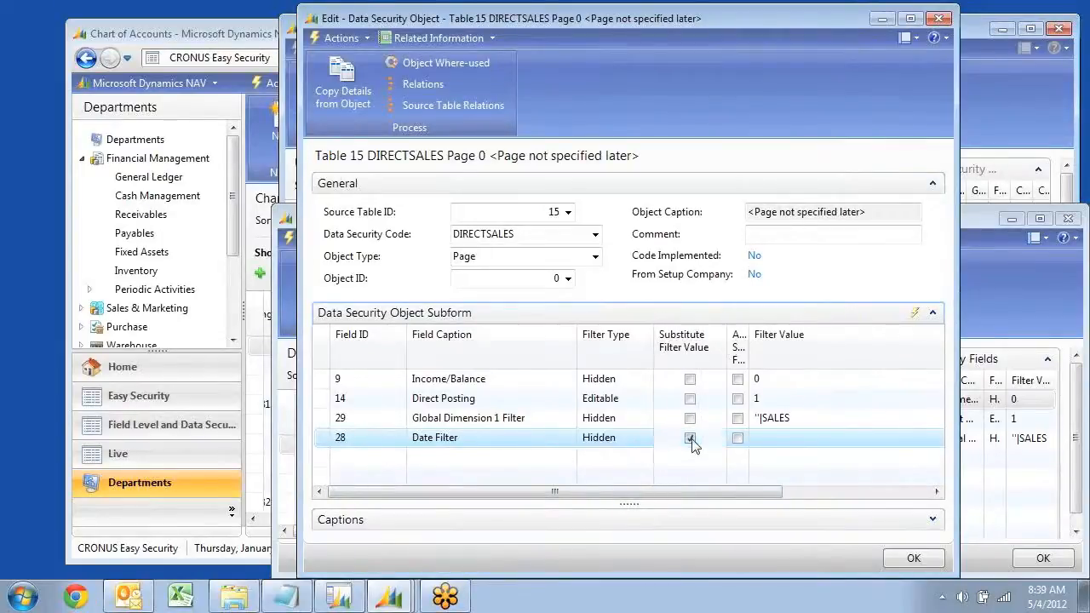
Set the Date Filter line's filter value to the dynamic filter YEAR, Current Year (Today)
left_click(807, 441)
left_click(933, 442)
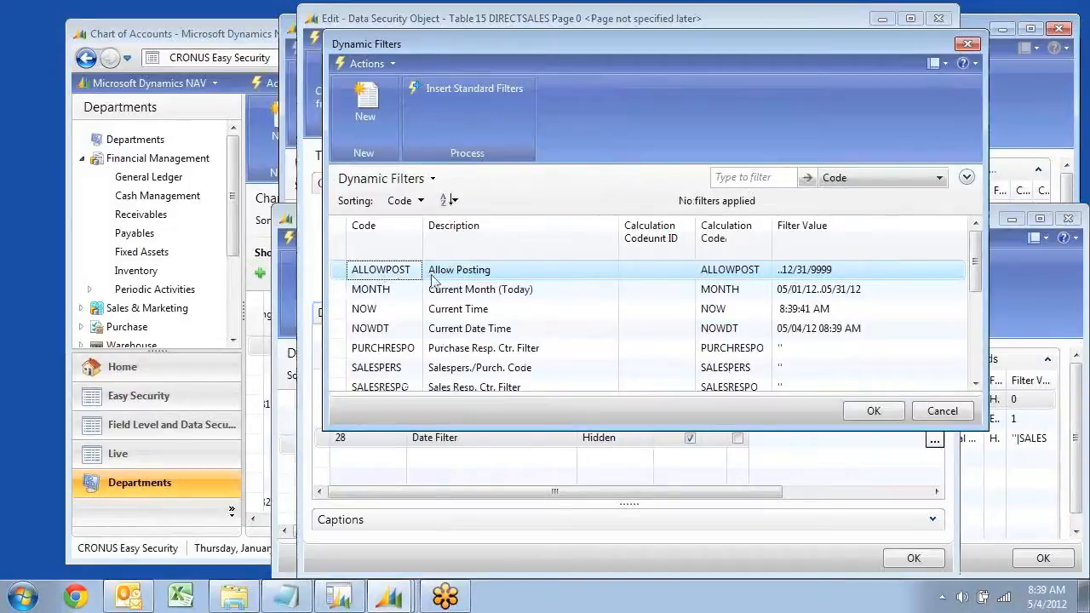
left_click(430, 364)
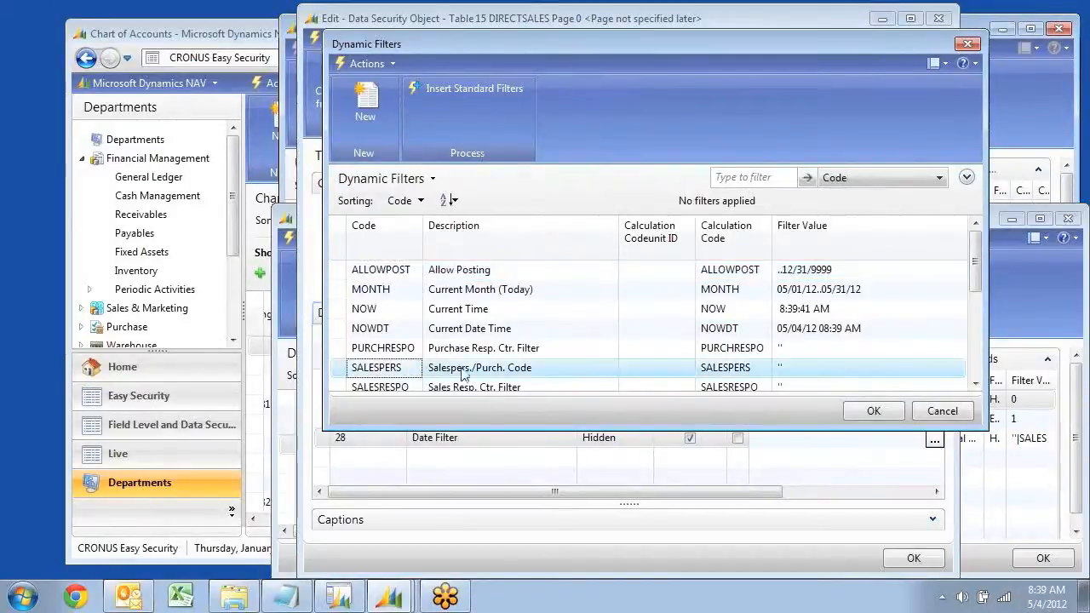
scroll(430, 366, "down", 3)
left_click(385, 372)
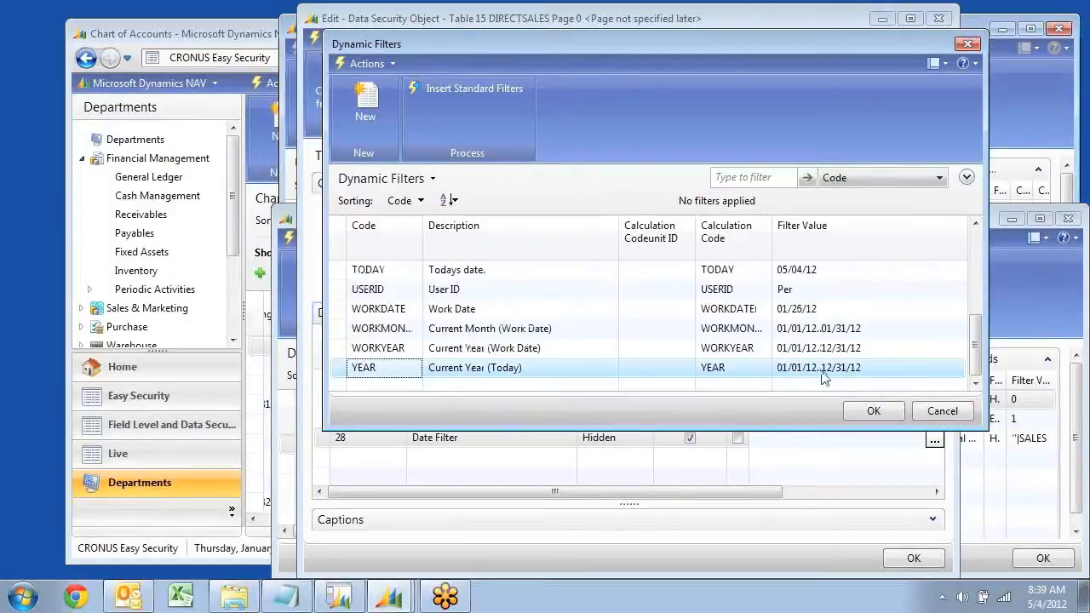
left_click(874, 412)
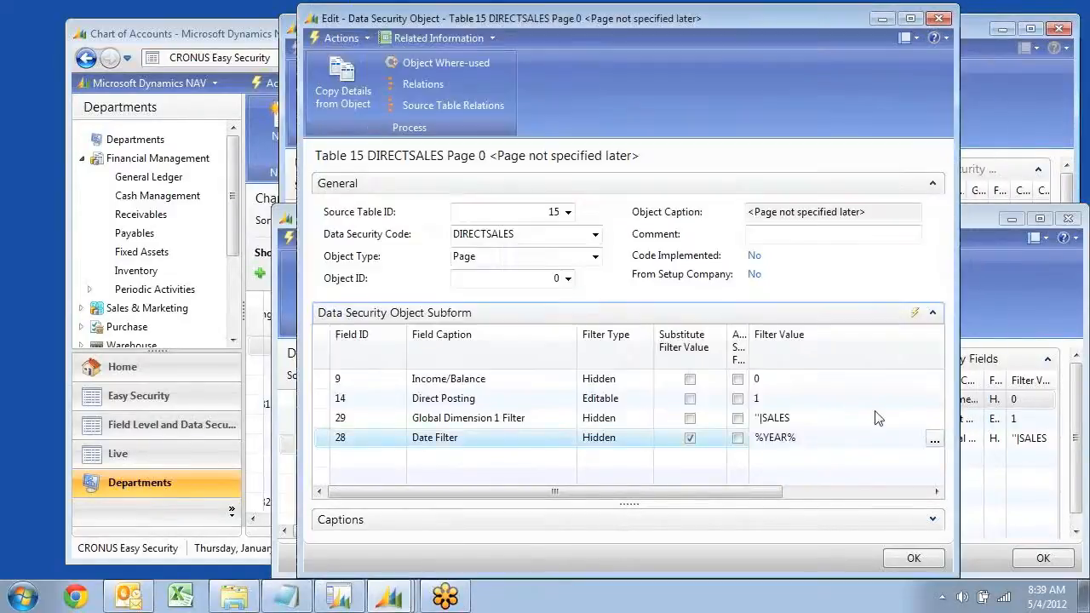
Review all the filter lines of the DIRECTSALES Page object, from Income/Balance to Date Filter
key("Up")
key("Up")
key("Up")
key("Down")
key("Down")
key("Down")
key("Left")
key("Left")
key("Left")
key("Left")
key("Left")
key("Up")
key("Up")
key("Up")
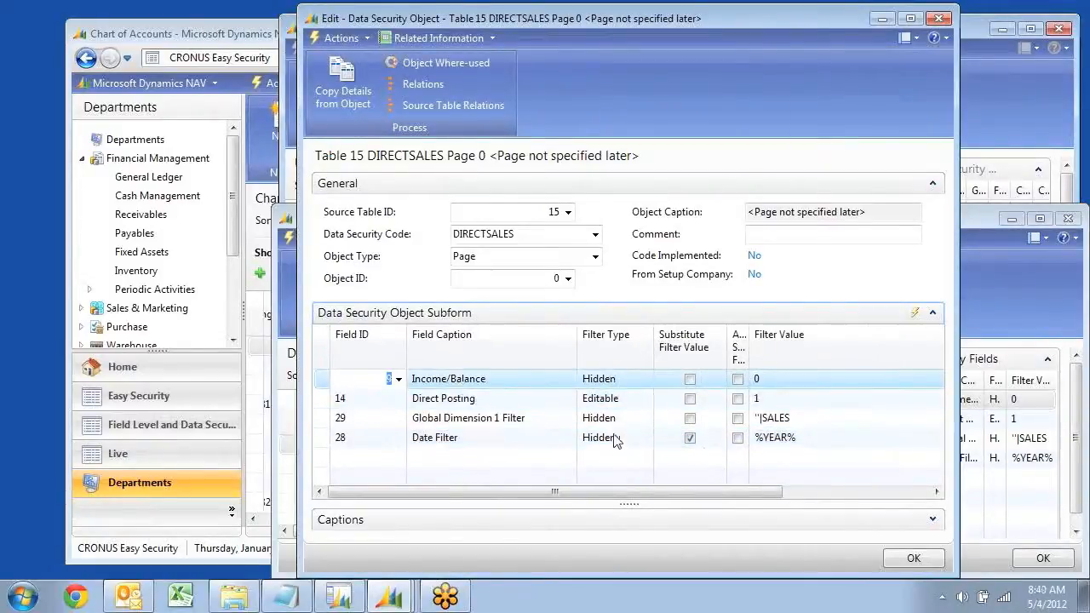
Change the Date Filter line's filter type to Editable, then close the object card and select the DIRECTSALES code
mouse_move(645, 444)
left_click(645, 440)
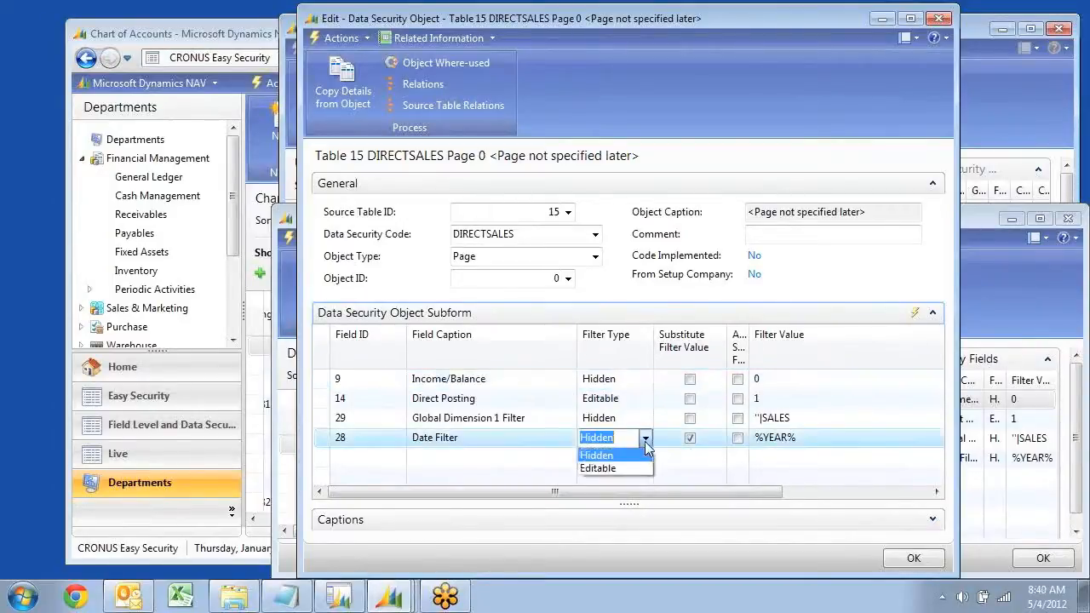
left_click(606, 466)
key("Up")
key("Up")
key("Up")
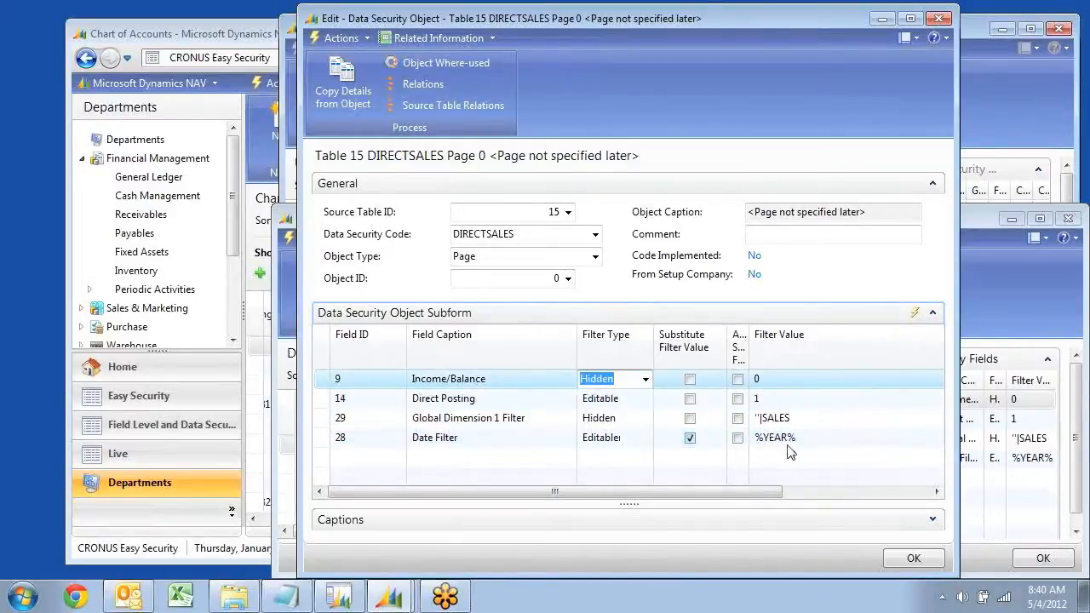
key("Escape")
key("Escape")
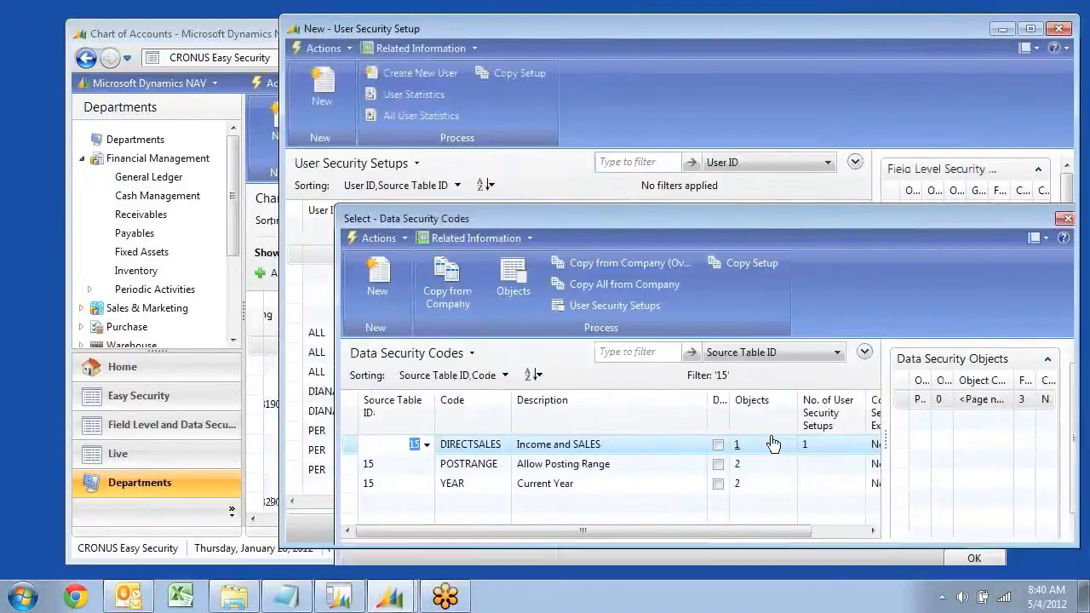
key("Return")
Reopen the Chart of Accounts from General Ledger and examine the Net Change and Balance columns
left_click(147, 176)
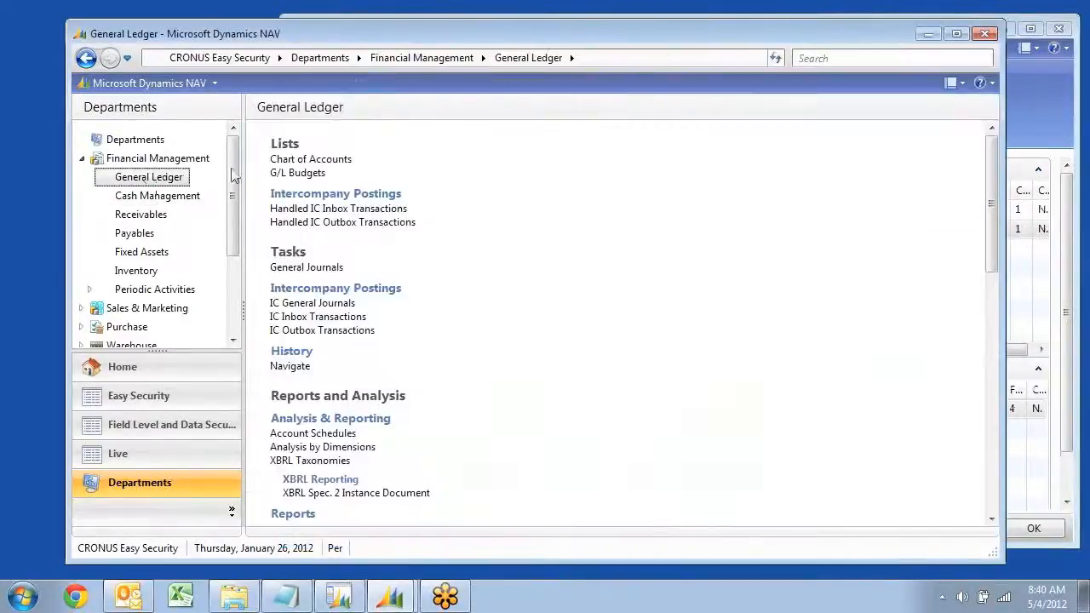
left_click(302, 160)
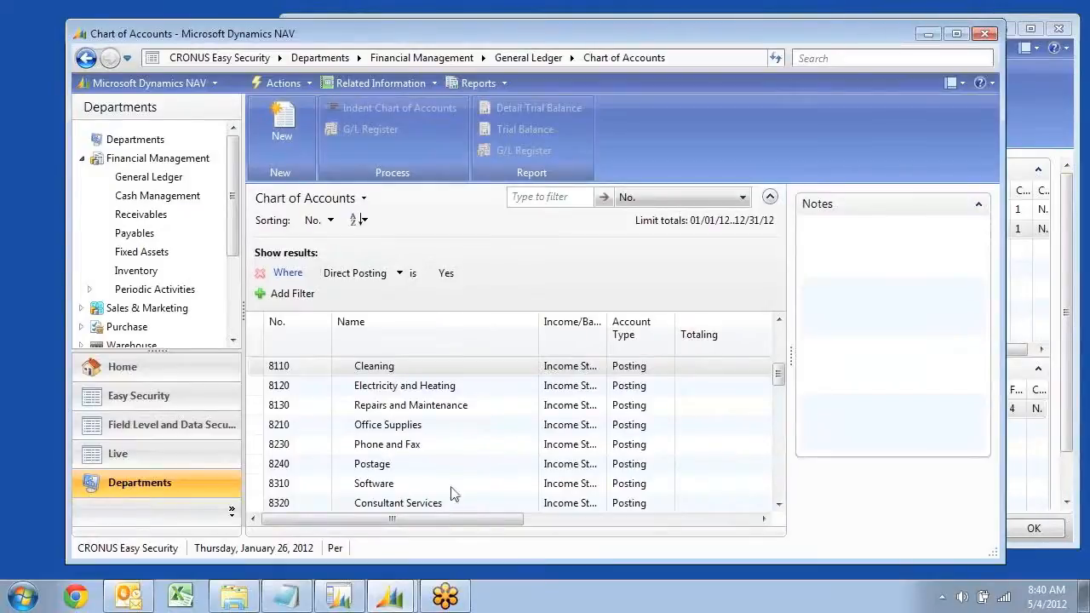
left_click_drag(442, 523, 676, 521)
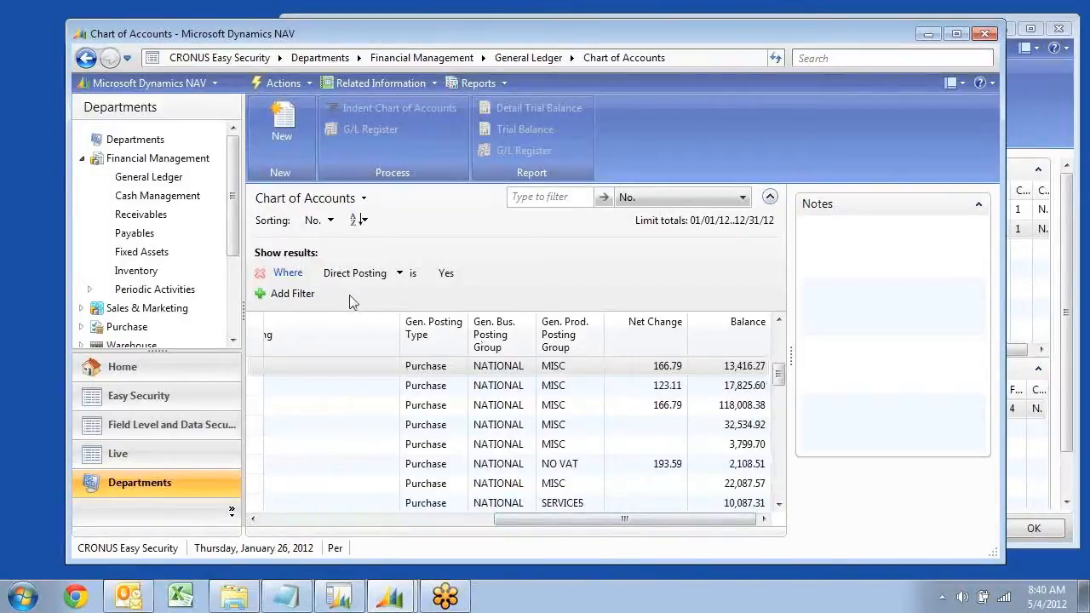
Show the limit totals filters of the Chart of Accounts and remove the Date Filter line
left_click(364, 199)
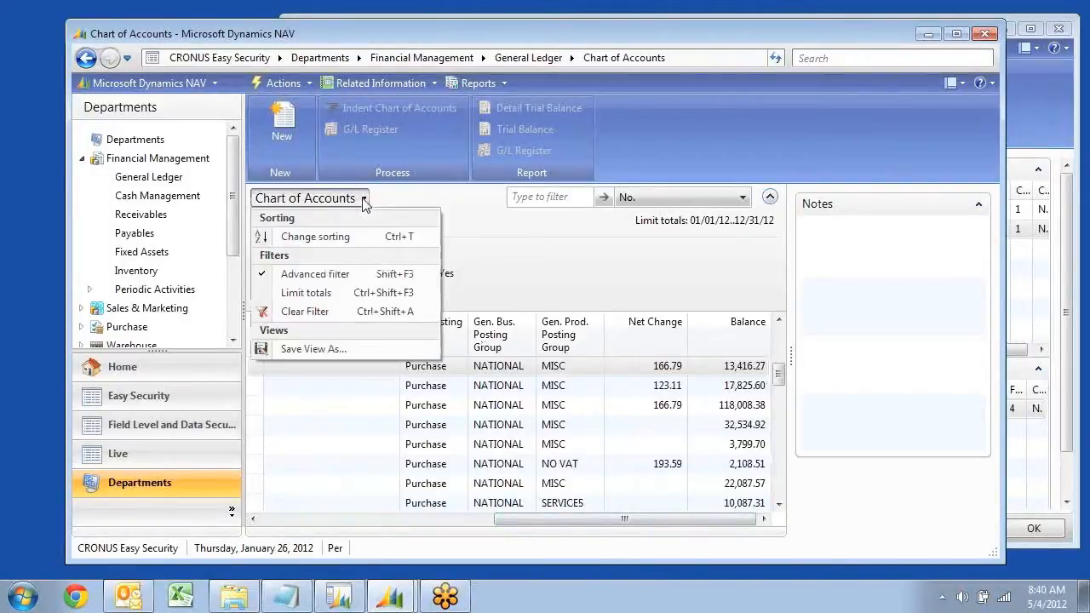
left_click(349, 293)
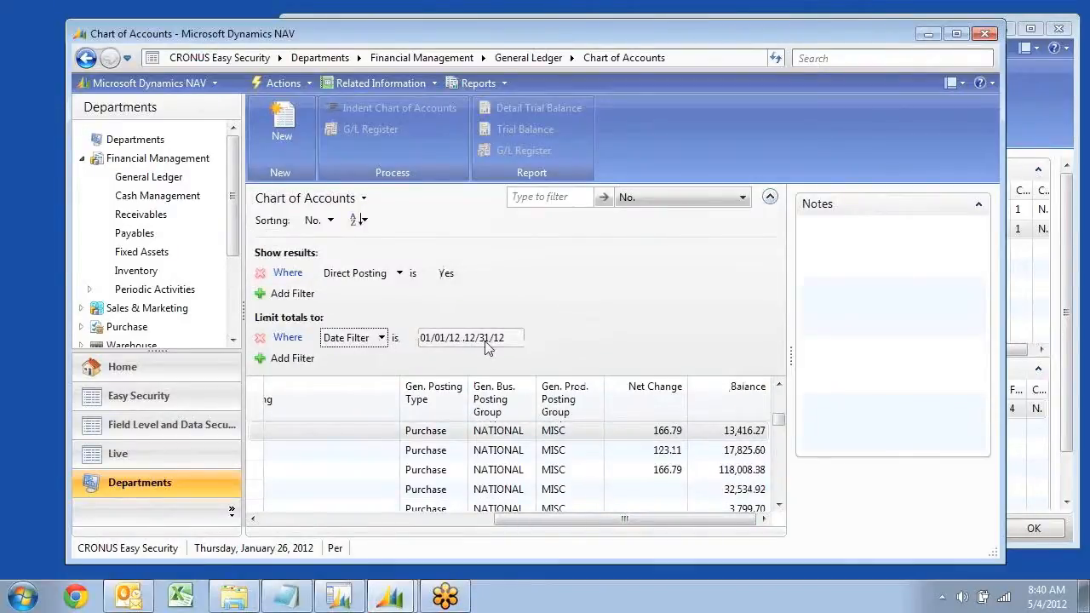
left_click(261, 338)
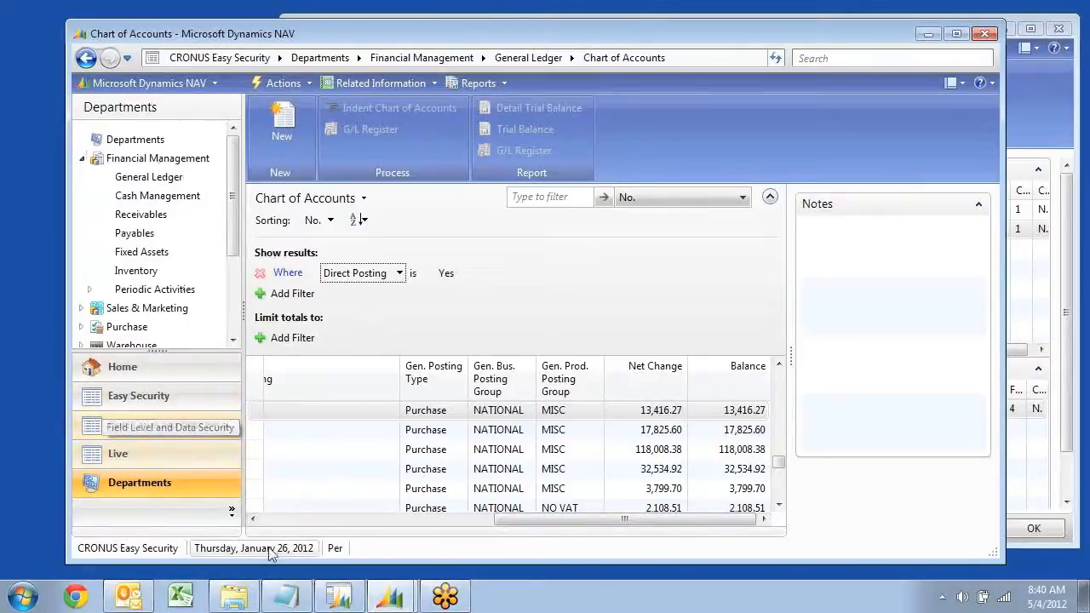
In Microsoft Dynamics NAV Classic's Field Level and Data Security Setup, set the source code file to C:\Temp\ES\t03.txt and the output file to C:\Temp\ES\t03-out.txt
mouse_move(339, 601)
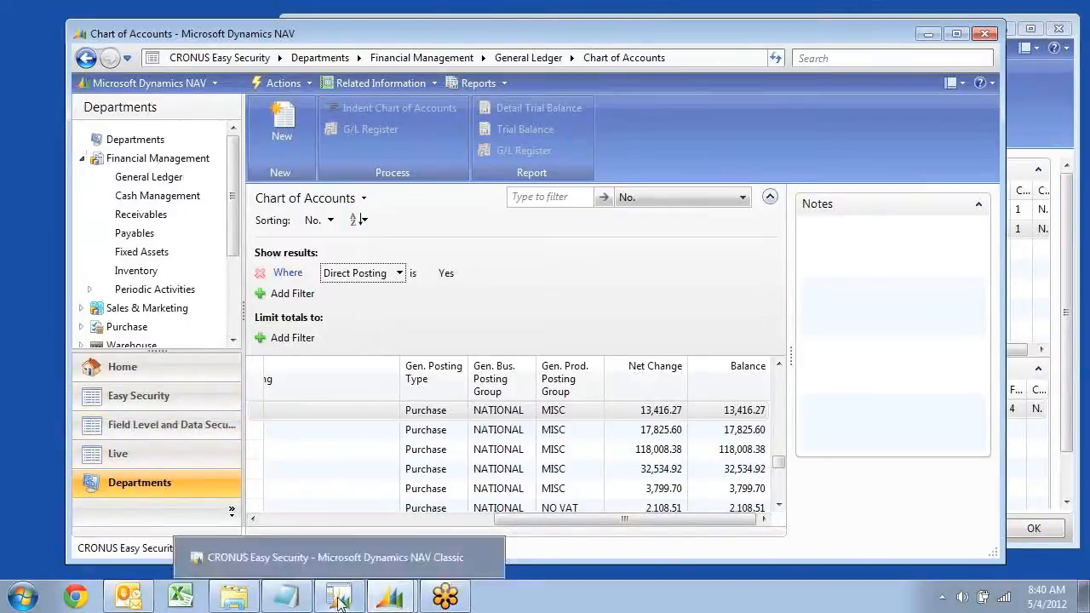
left_click(339, 601)
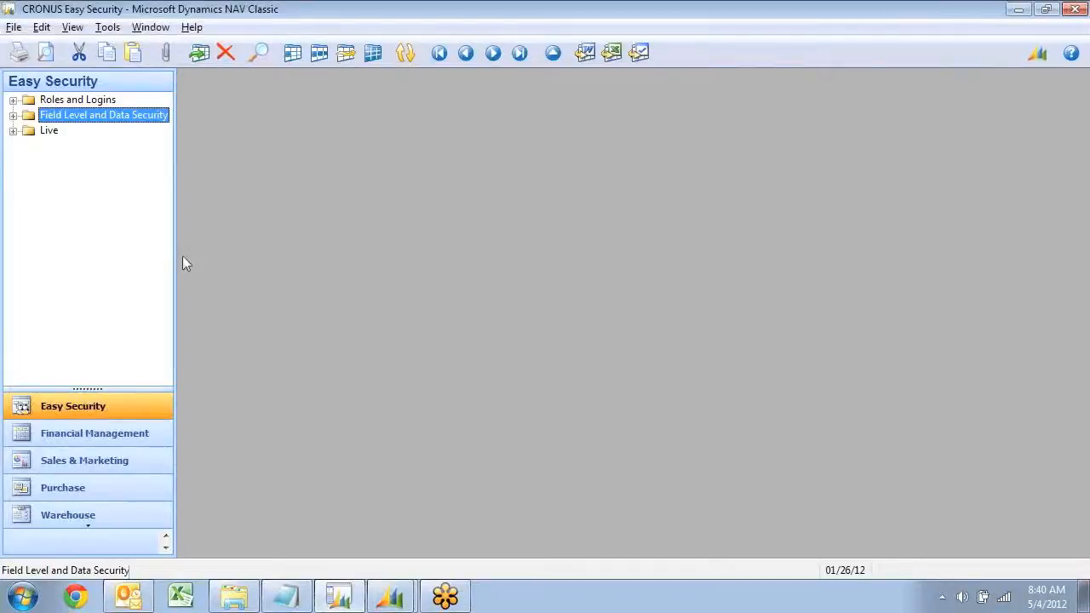
double_click(60, 116)
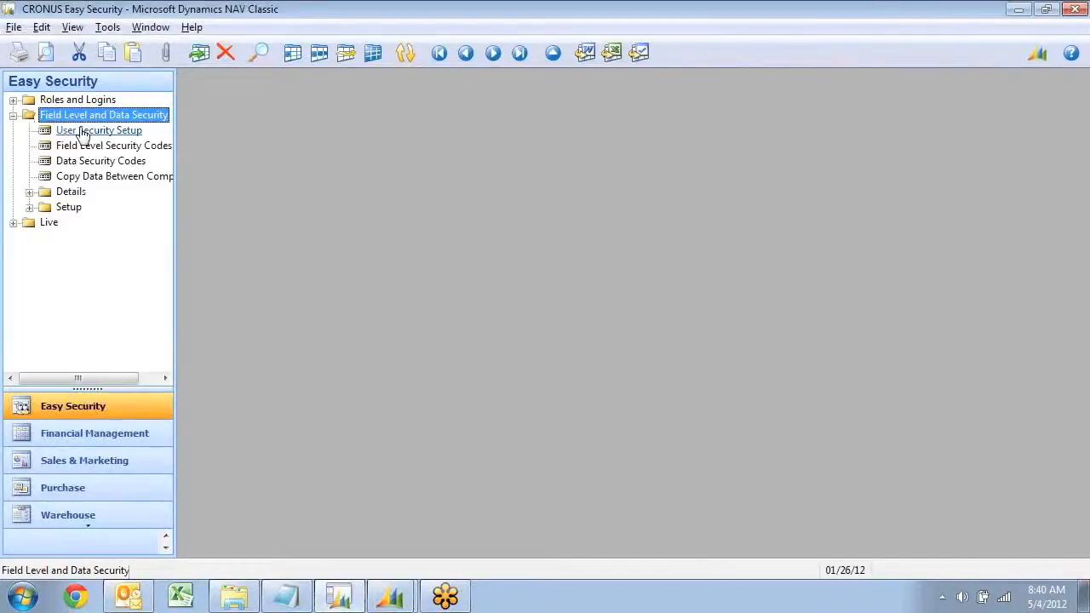
double_click(66, 208)
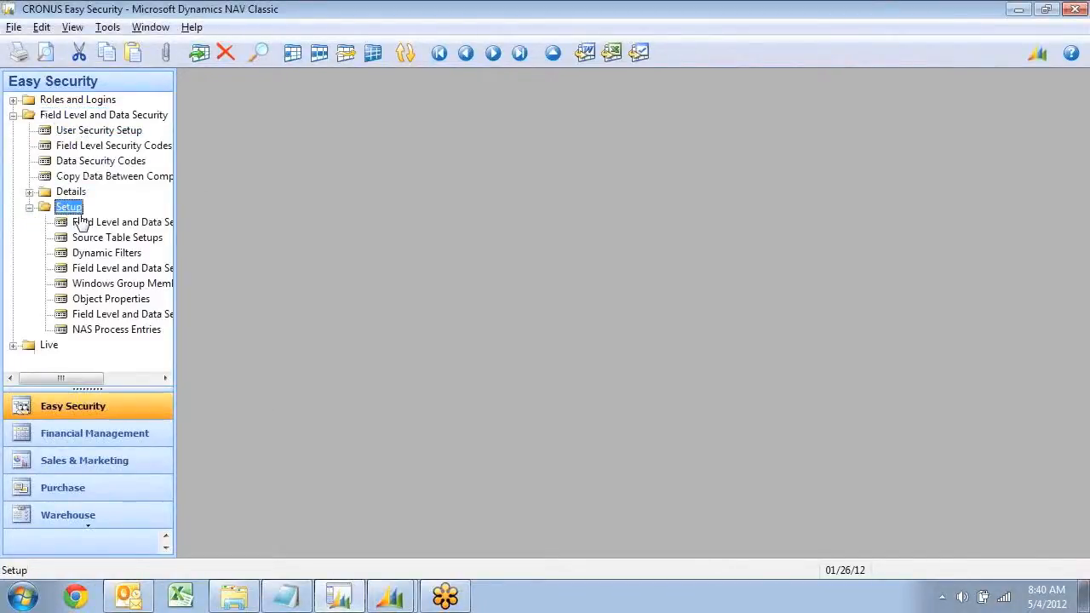
double_click(89, 223)
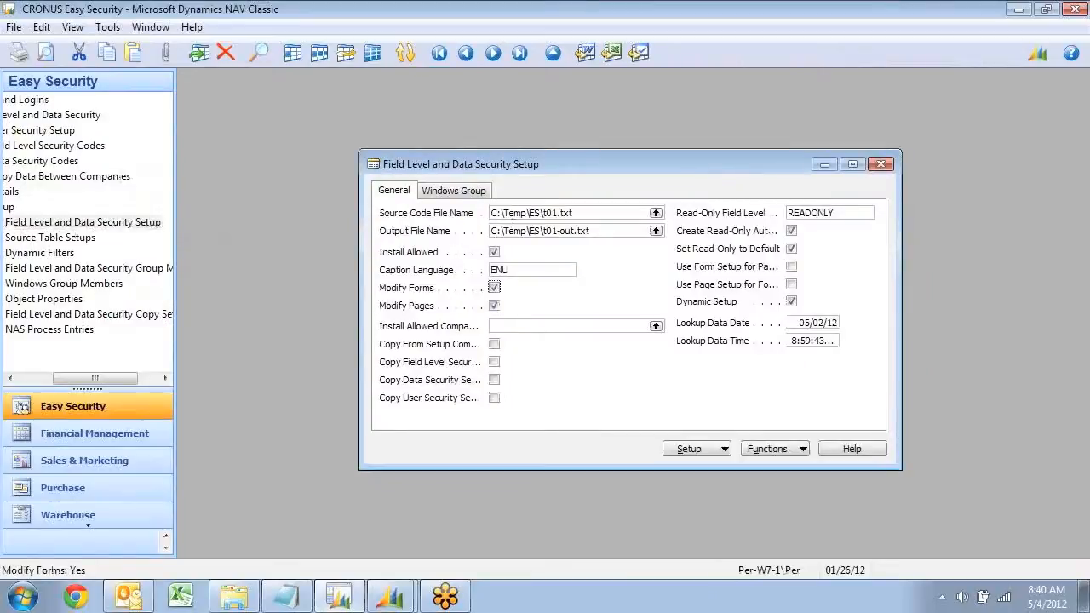
left_click(560, 214)
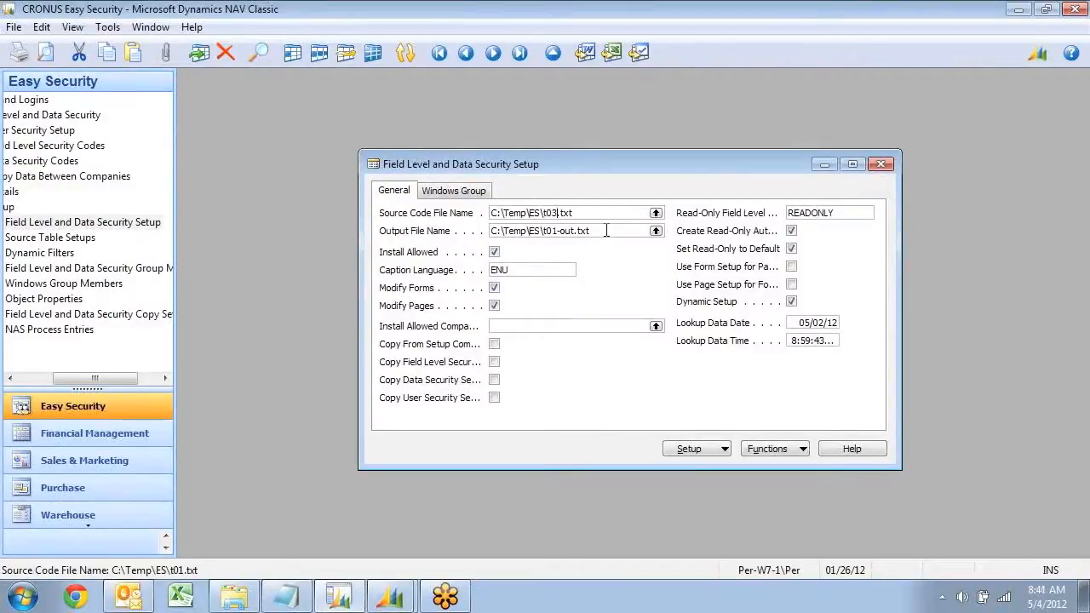
left_click(606, 231)
Add tables 38 Purchase Header and 39 Purchase Line to the Source Table Setups and close the list
left_click(701, 451)
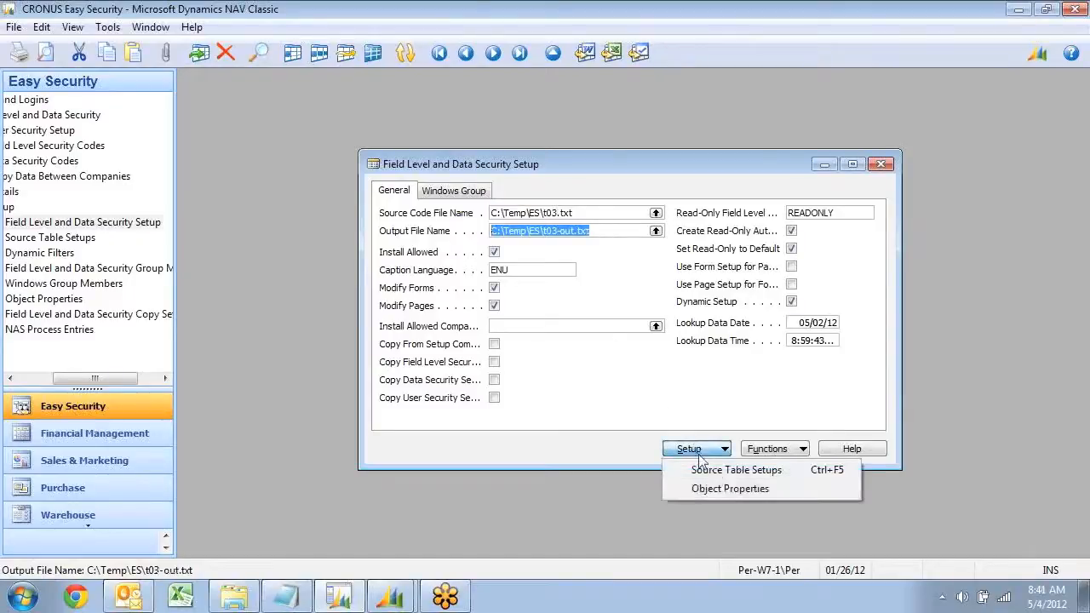
left_click(737, 474)
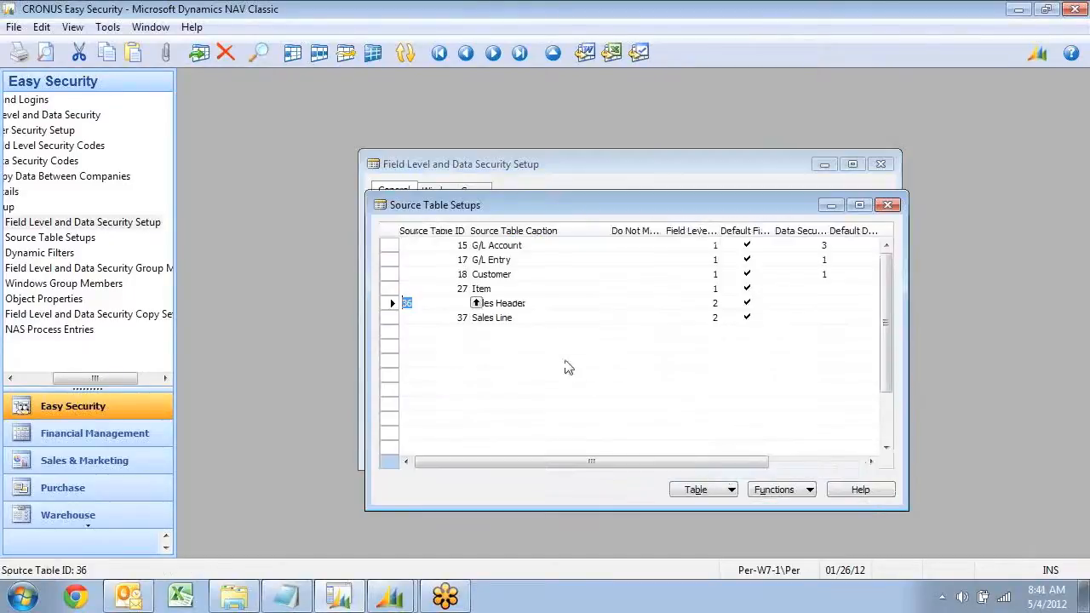
key("Down")
key("Down")
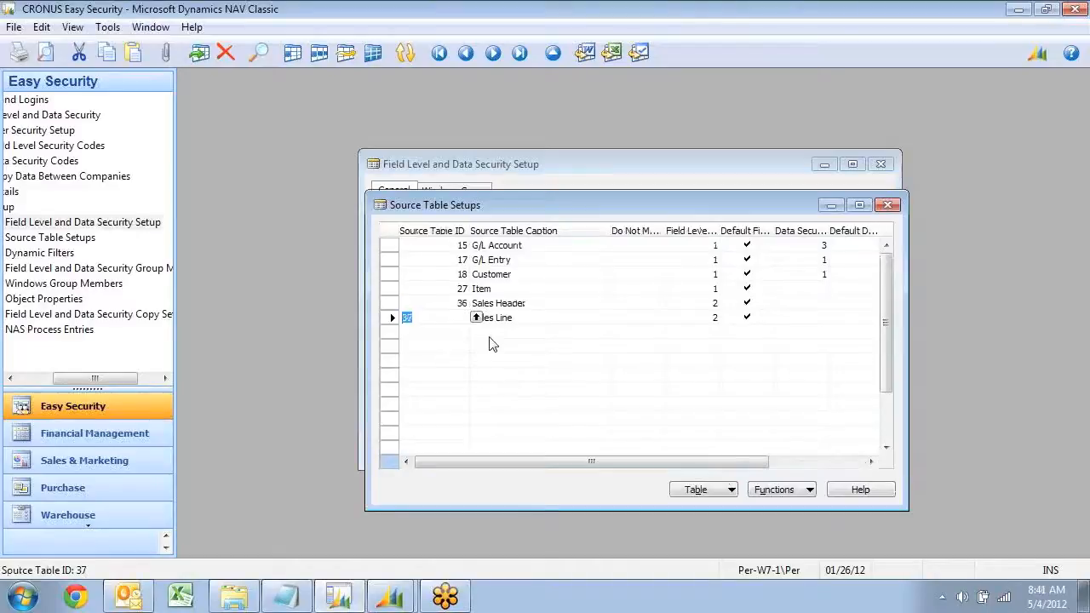
key("Down")
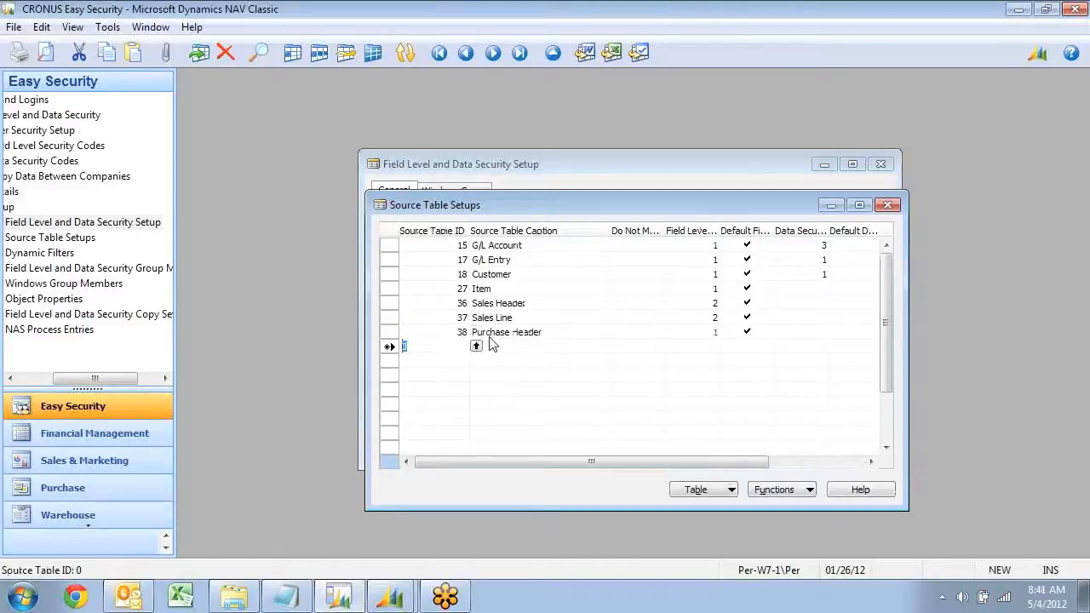
type("39")
key("Up")
key("Up")
key("Up")
key("Up")
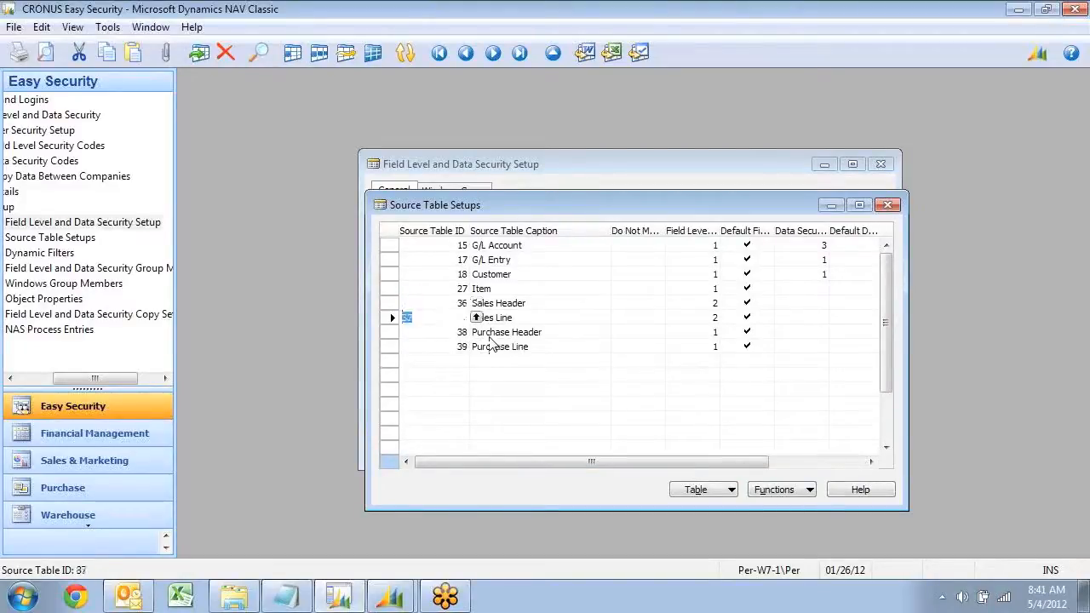
key("Escape")
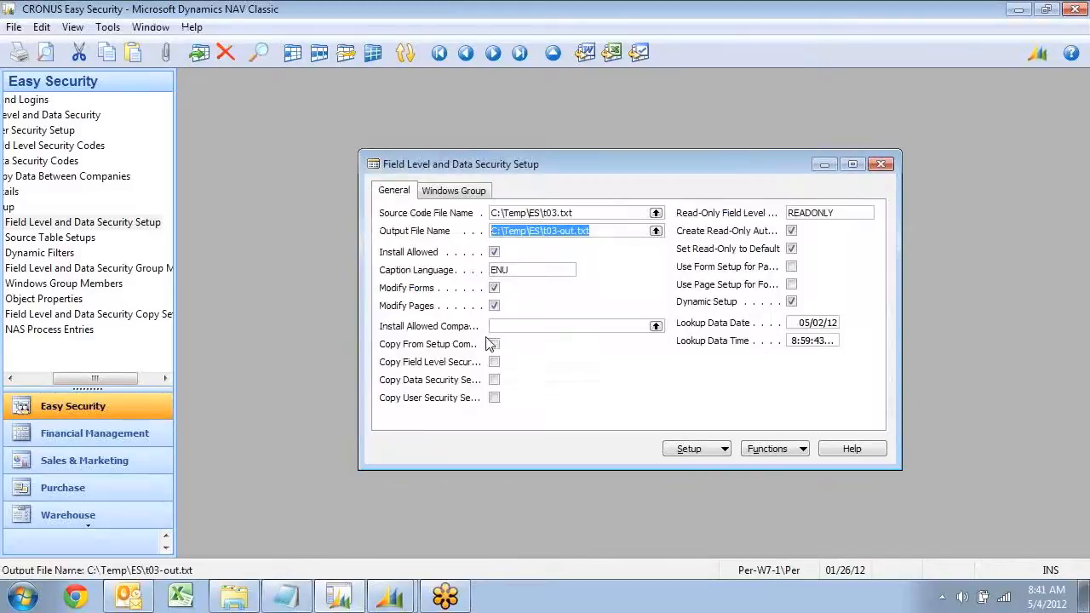
Run Implement Changes in Code from the security setup and import the changed objects
left_click(746, 448)
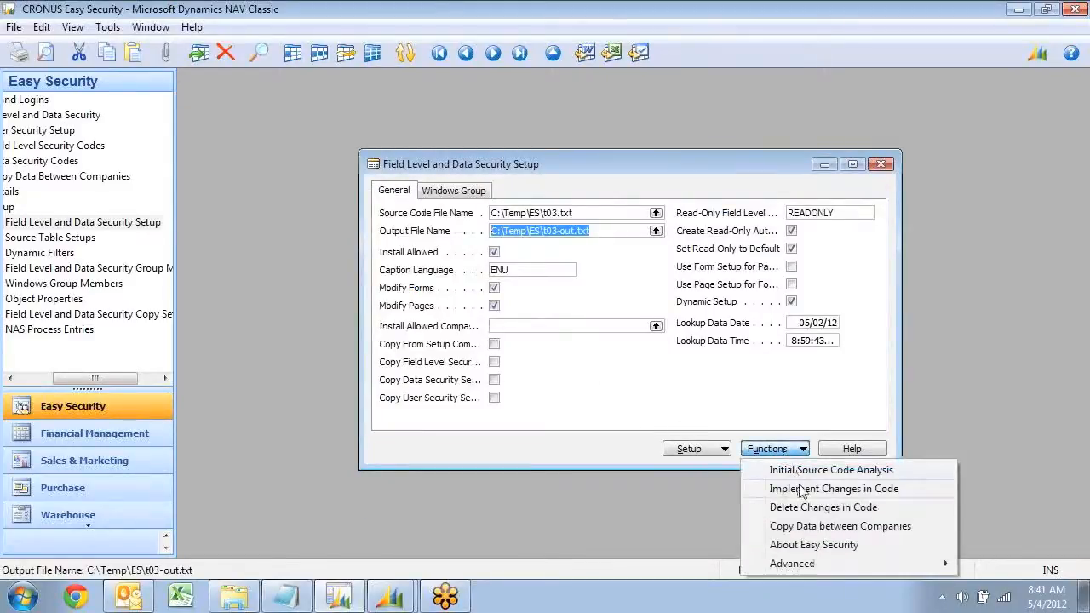
left_click(794, 491)
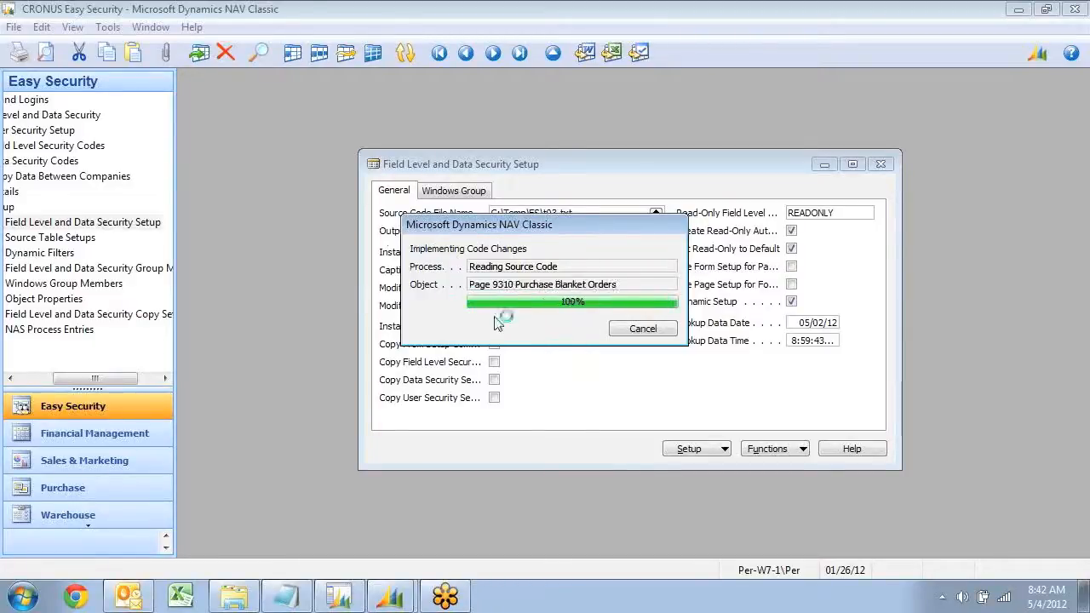
left_click(678, 361)
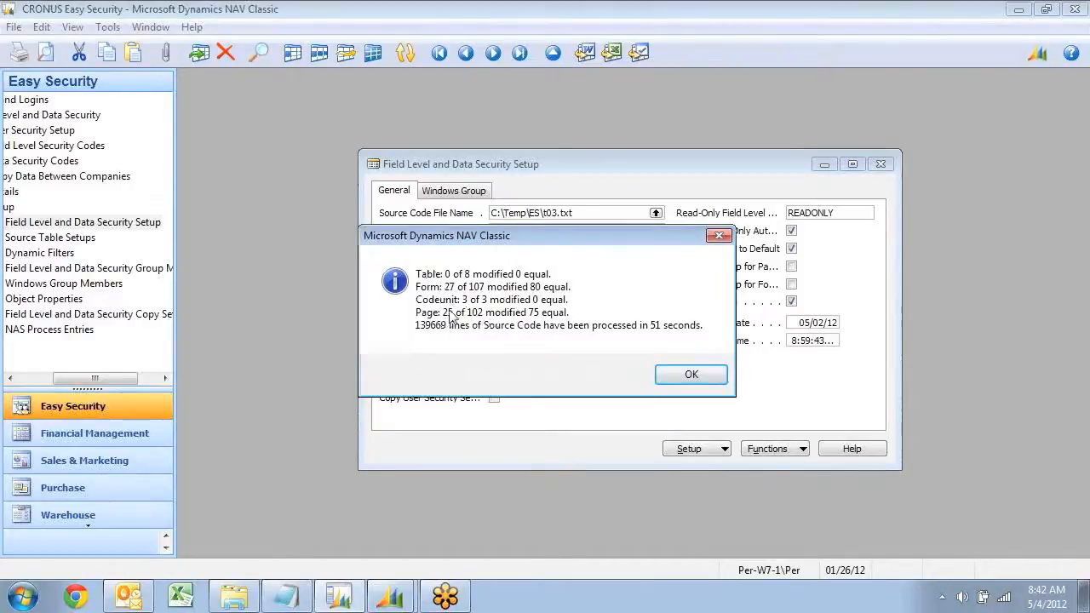
left_click(686, 377)
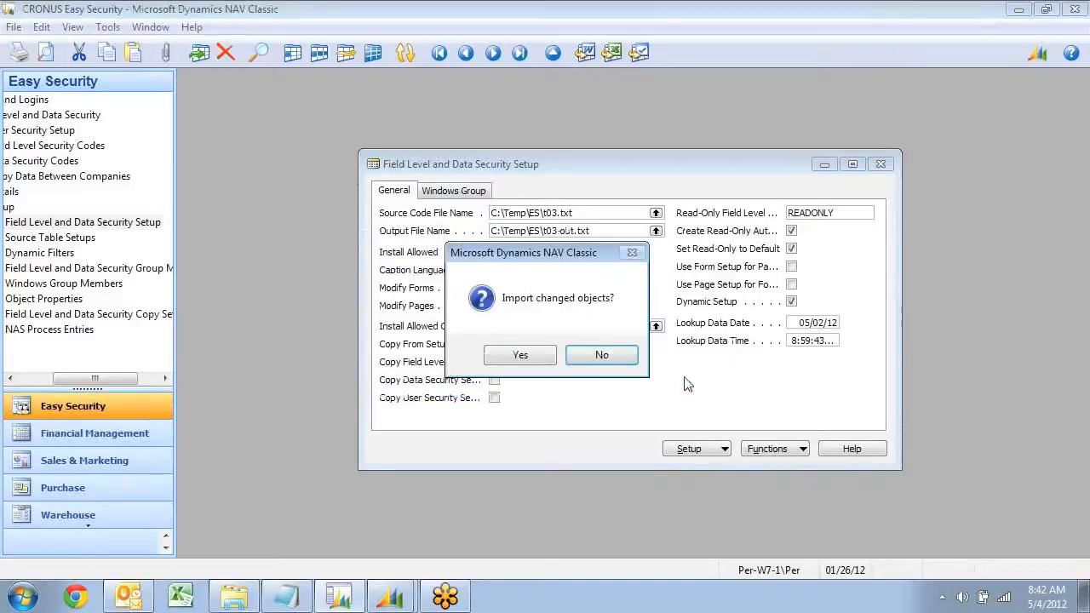
left_click(517, 358)
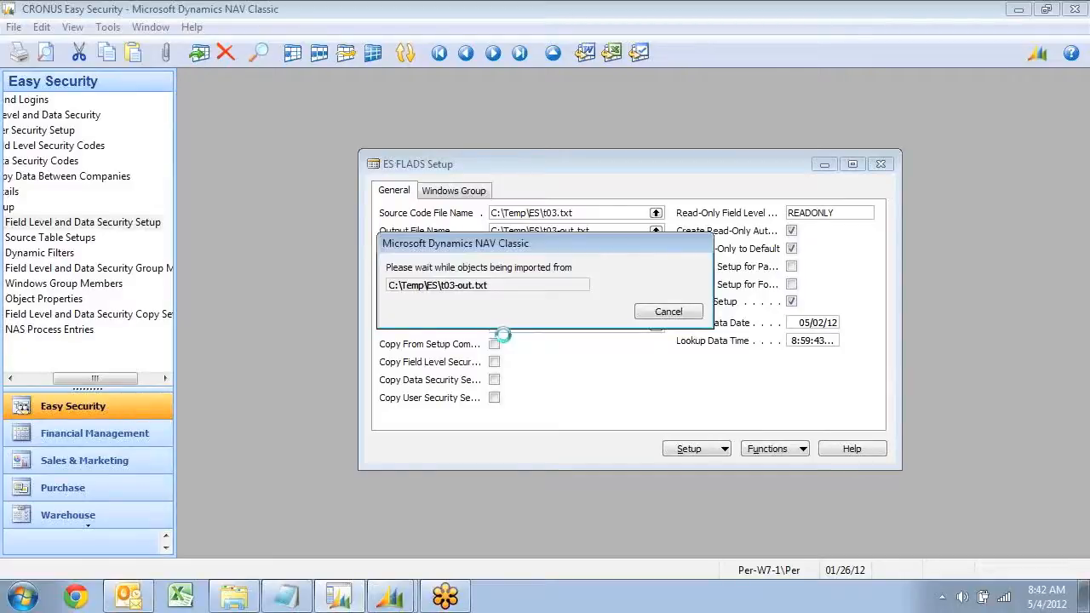
left_click(669, 358)
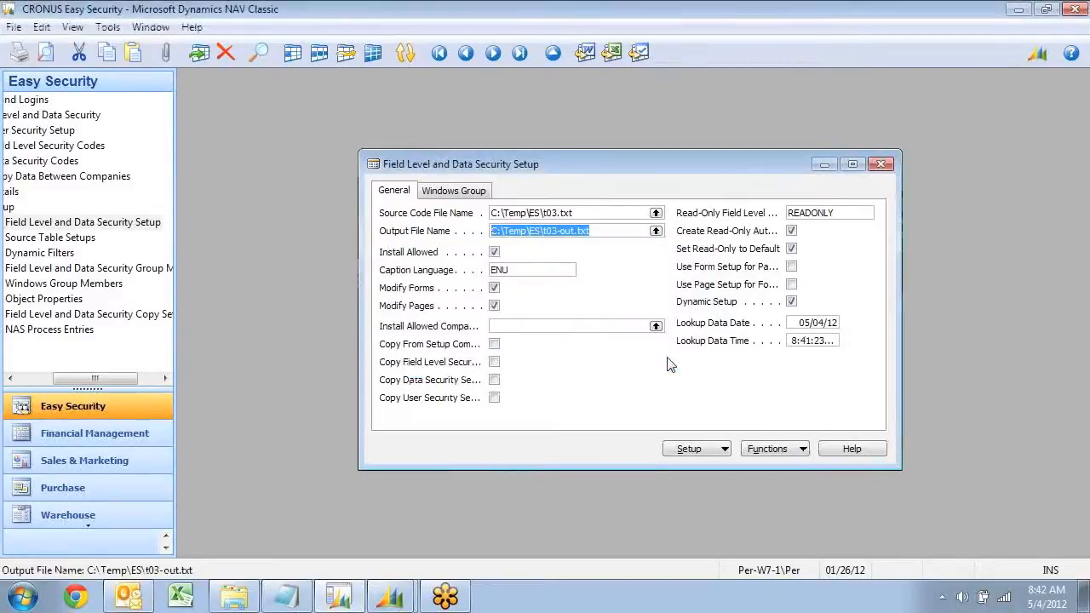
Open the Object Designer and filter all objects to those with Compiled set to No
key("shift+F12")
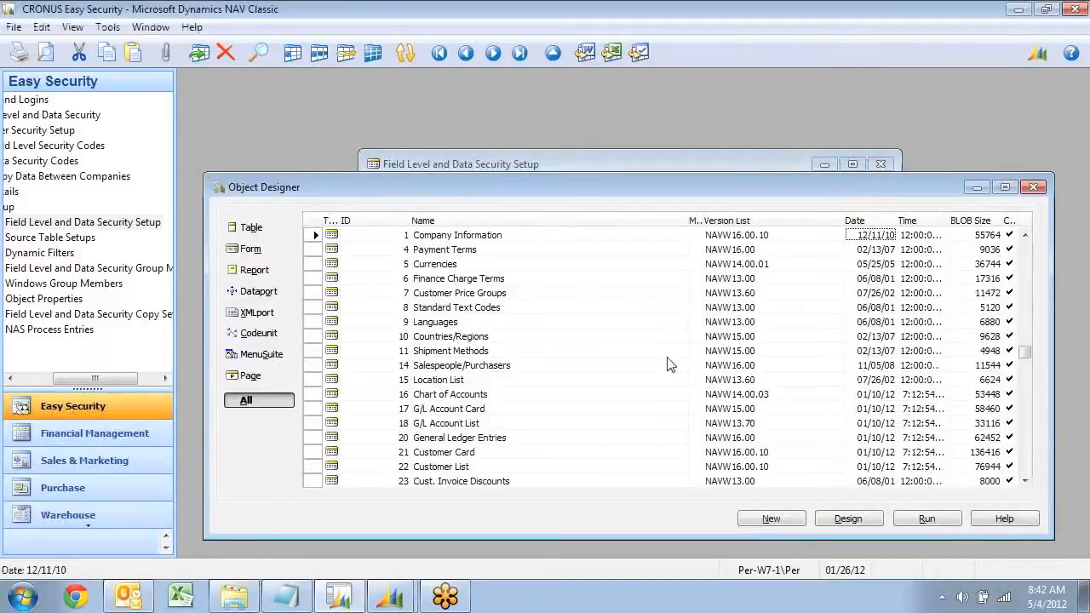
key("Right")
key("Right")
key("Right")
key("F7")
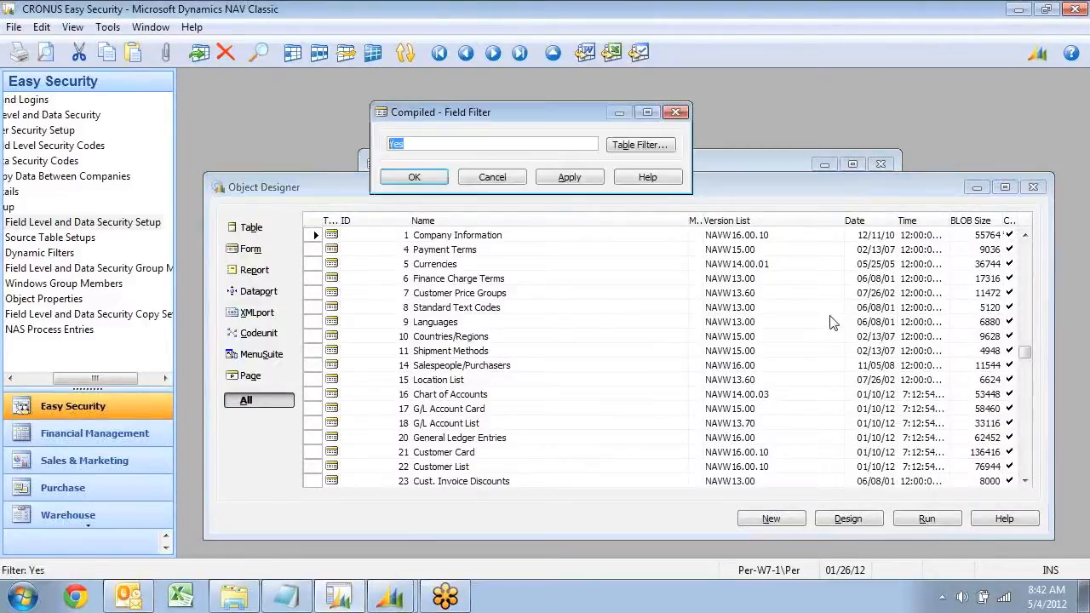
type("No")
key("Return")
Select all the filtered uncompiled objects and compile them
key("Left")
key("Left")
key("ctrl+a")
key("F11")
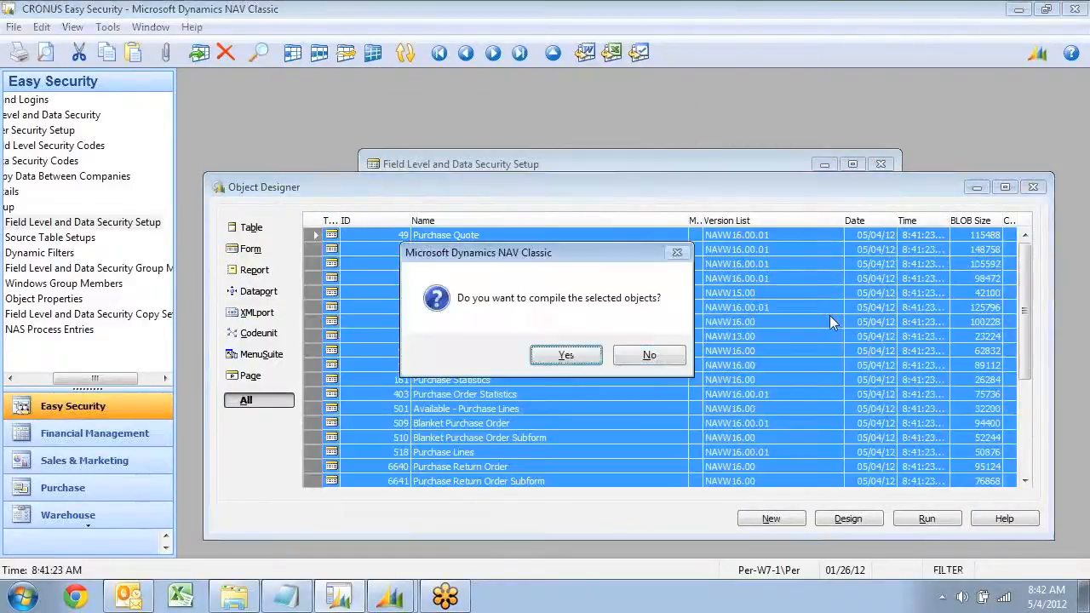
key("Return")
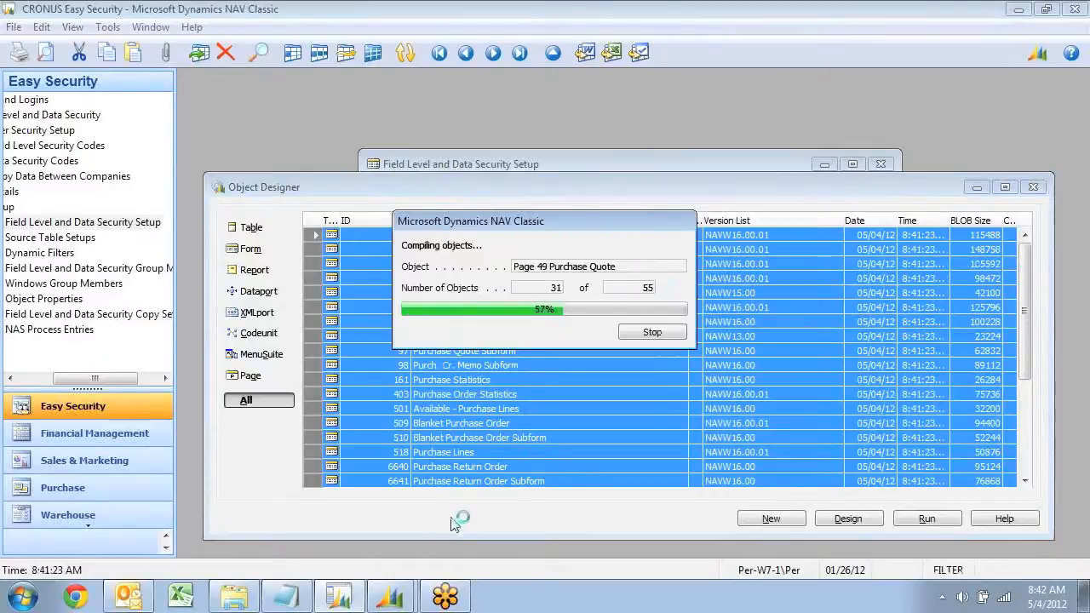
Switch back to the Microsoft Dynamics NAV client and open the Purchase Quotes list under Purchase, Order Processing
mouse_move(396, 597)
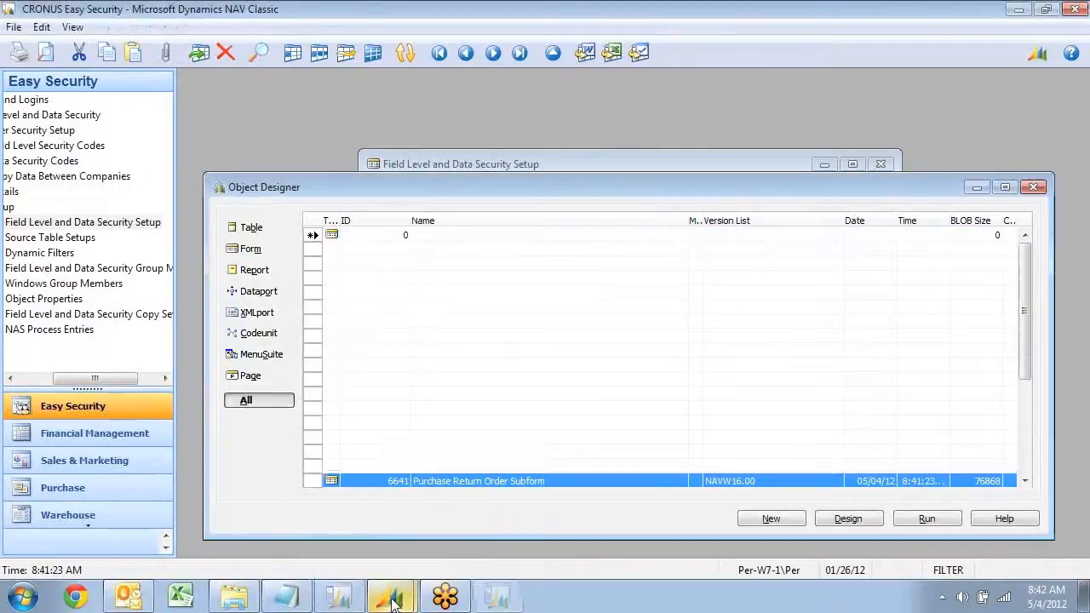
left_click(338, 598)
left_click(341, 526)
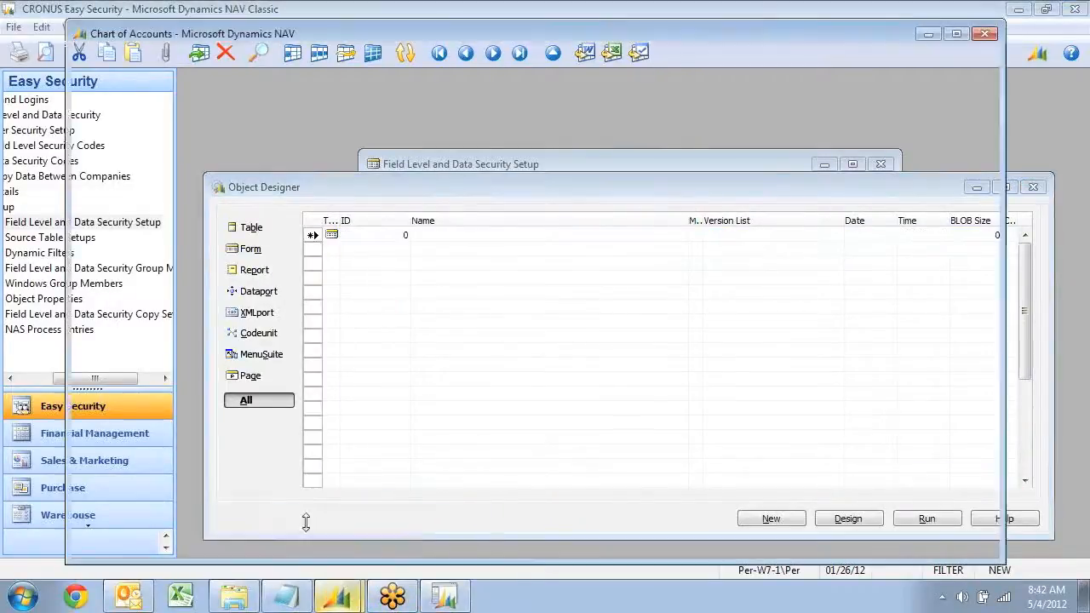
left_click(137, 329)
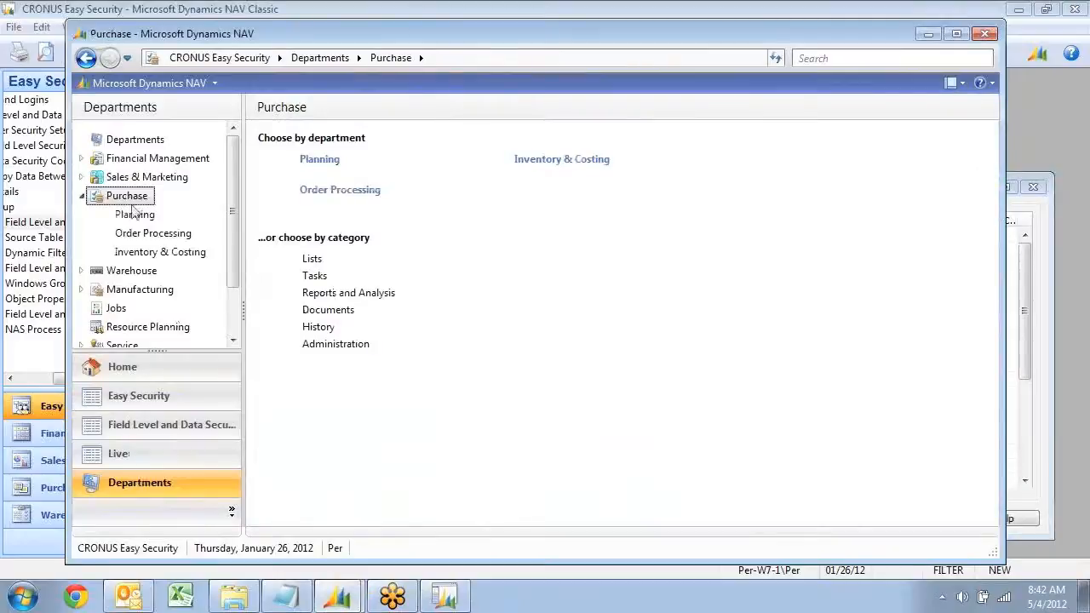
left_click(132, 232)
left_click(319, 187)
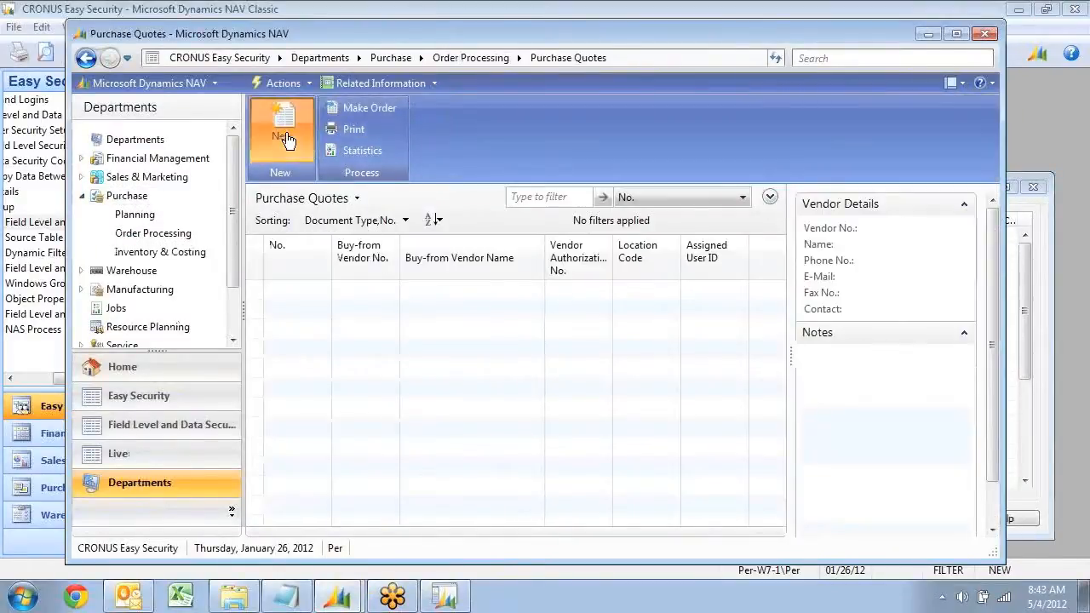
Test access to purchase documents by opening a new purchase quote and closing it again
left_click(286, 141)
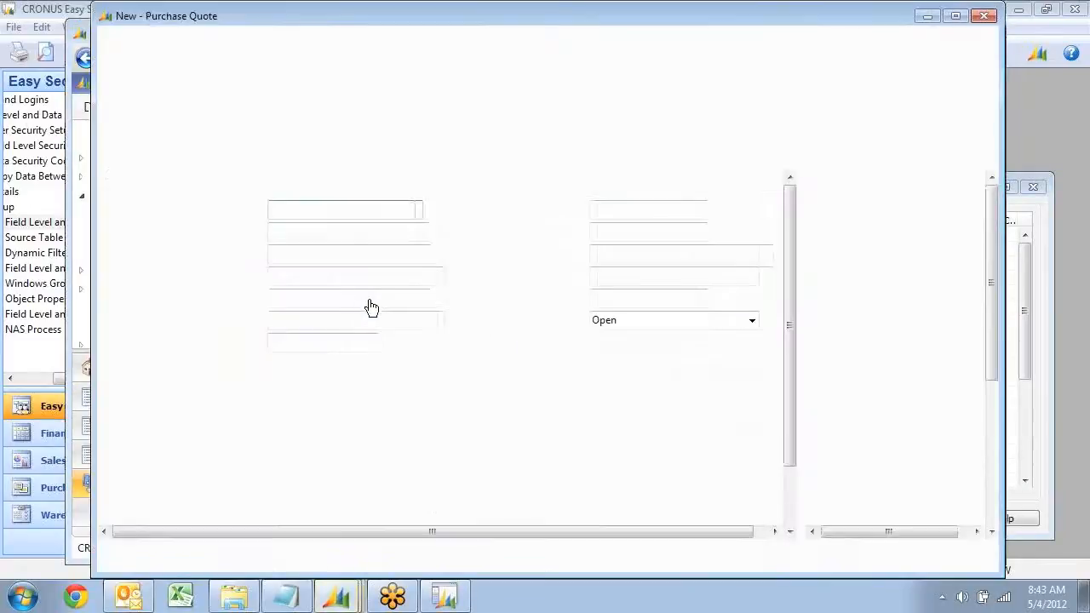
key("Escape")
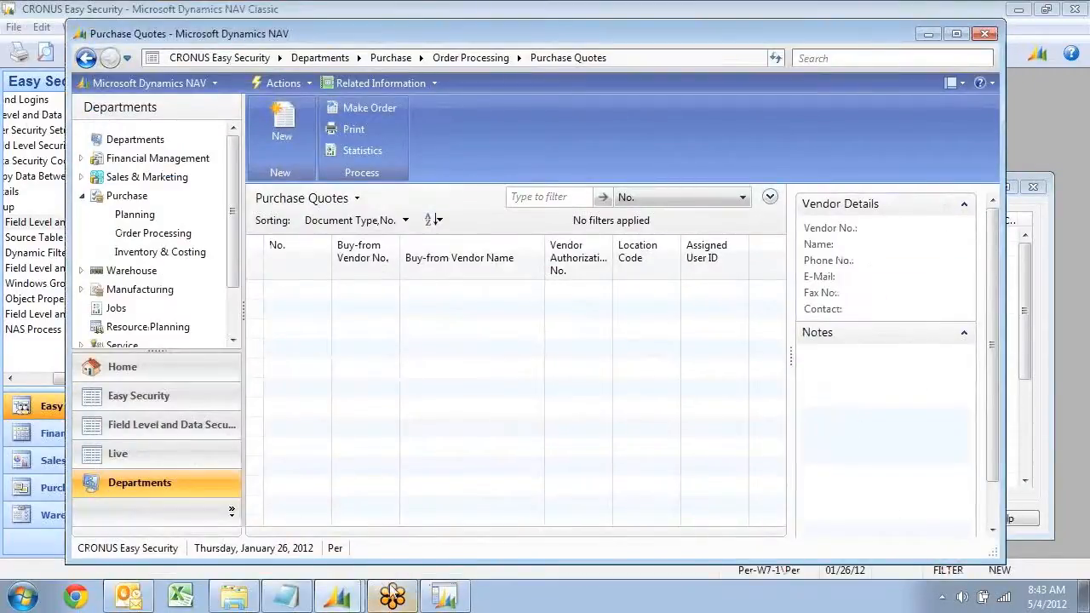
In the User Security Setup window, add a line with a blank User ID for source table 38 and field level security code READONLY
left_click(1023, 10)
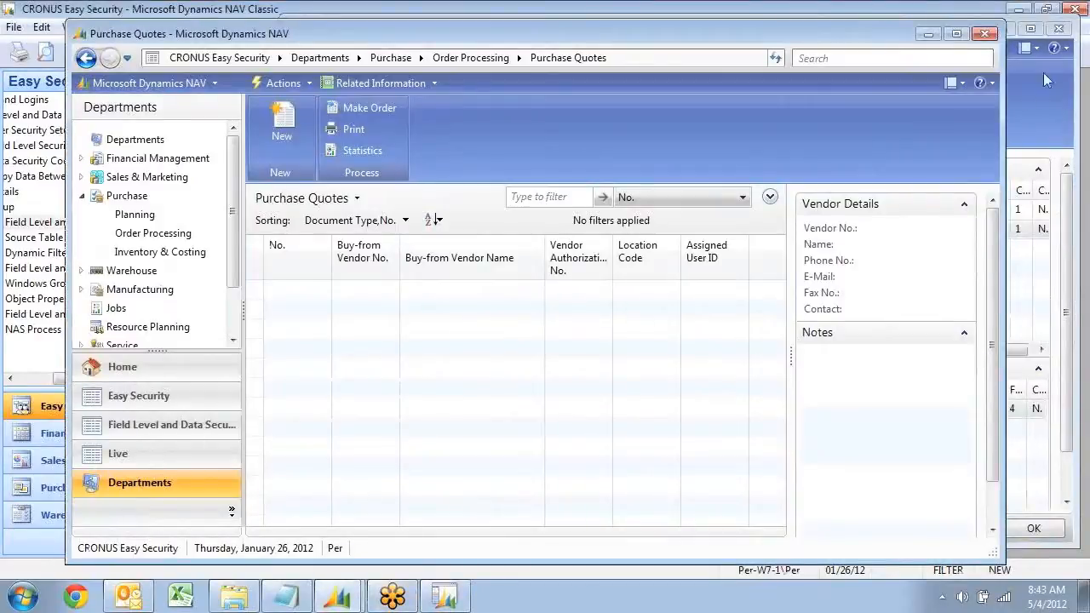
left_click(1041, 89)
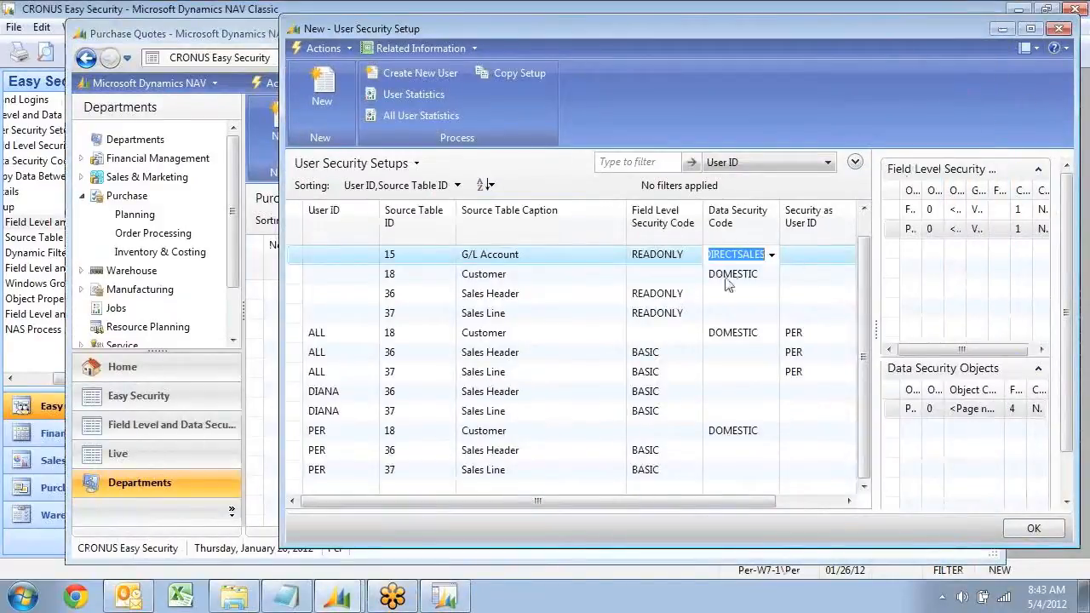
key("Left")
key("Left")
key("Left")
key("Left")
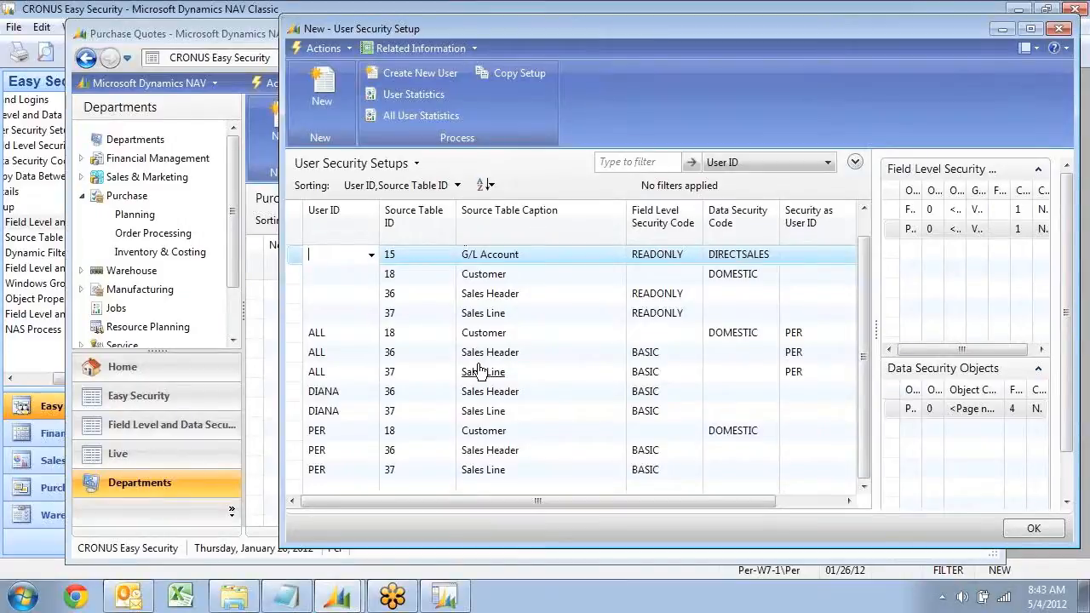
left_click(320, 115)
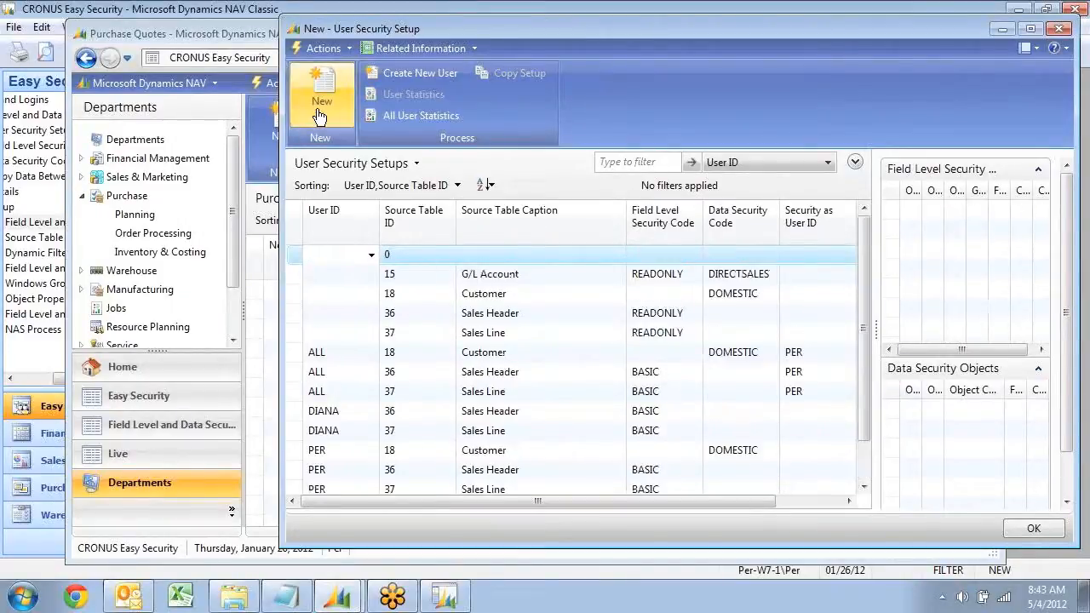
key("Tab")
type("38")
key("Tab")
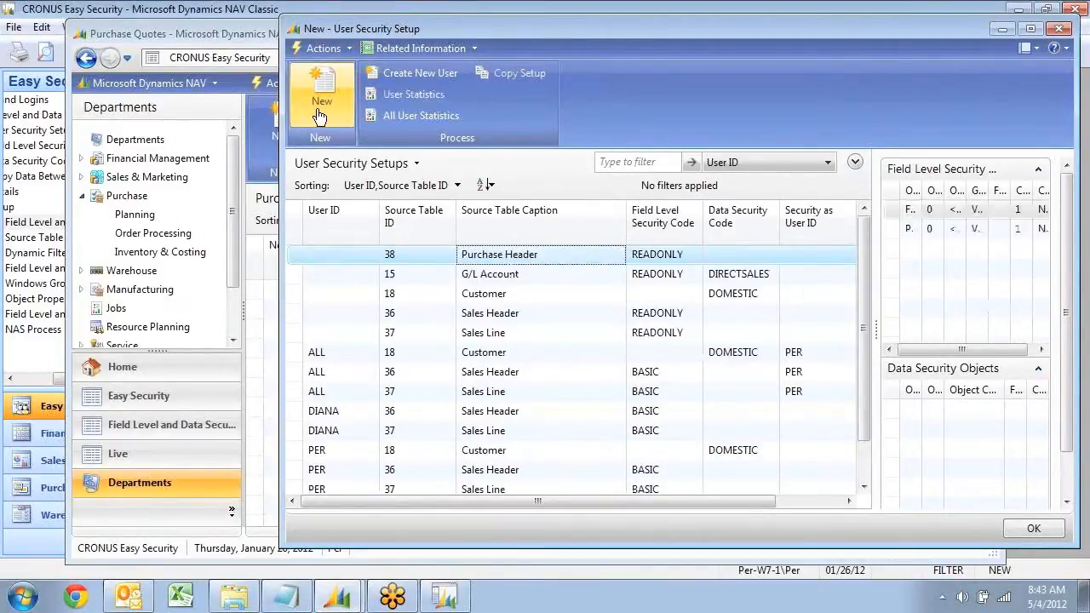
key("Down")
key("Up")
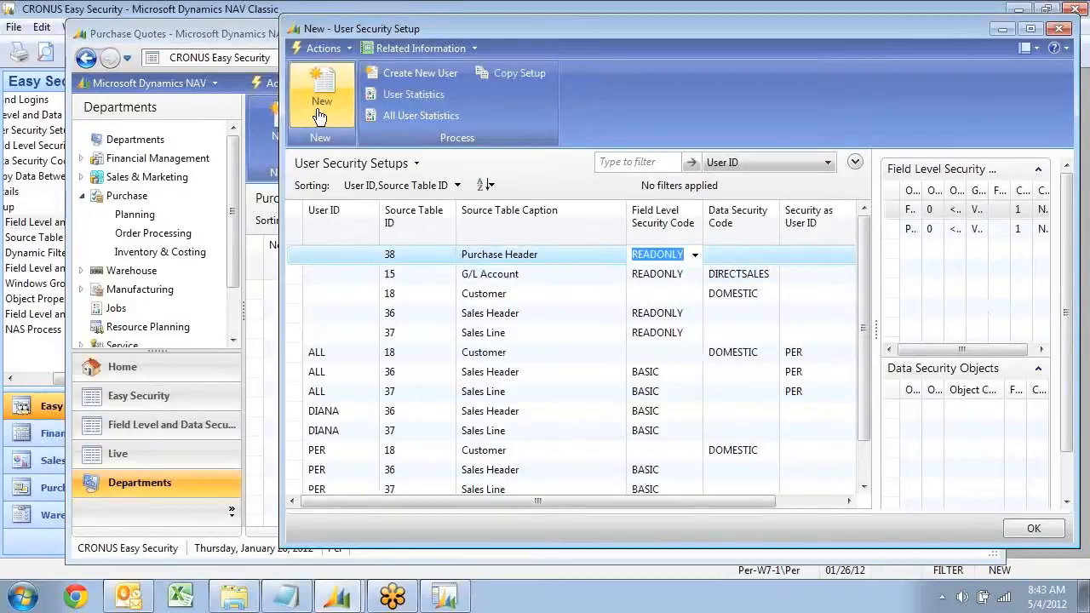
Open the Purchase Orders list under Order Processing, view the third listed order from Service Electronics Ltd., and close it
left_click(151, 234)
left_click(306, 201)
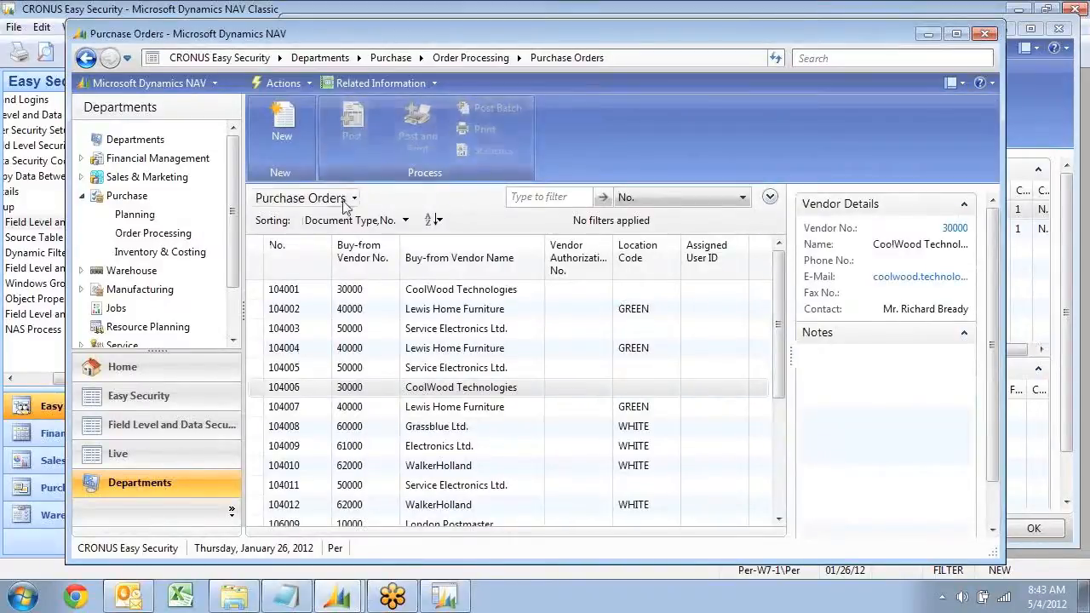
left_click(294, 328)
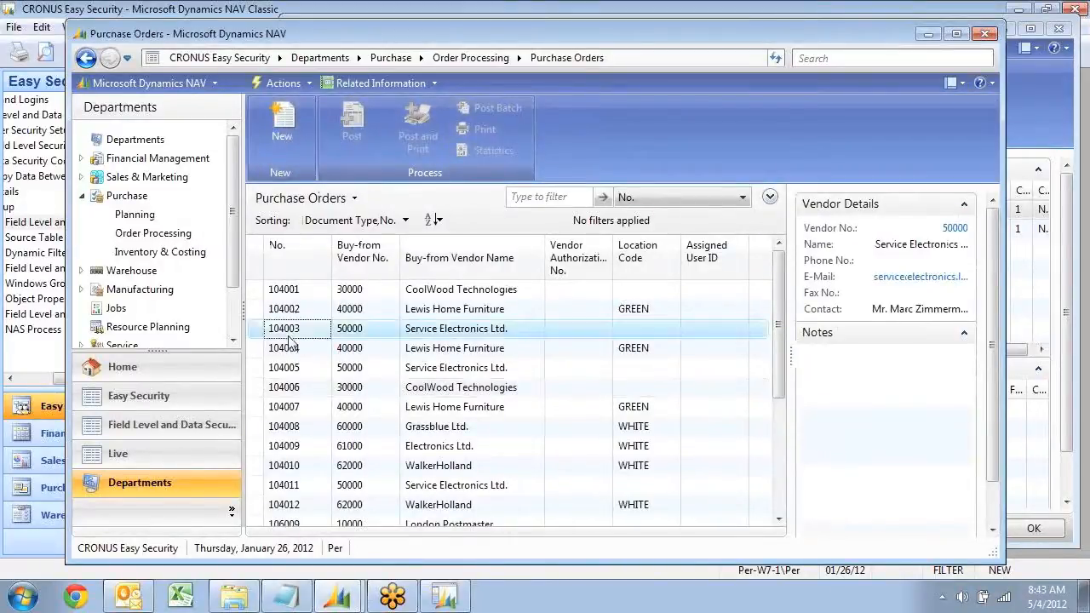
key("Return")
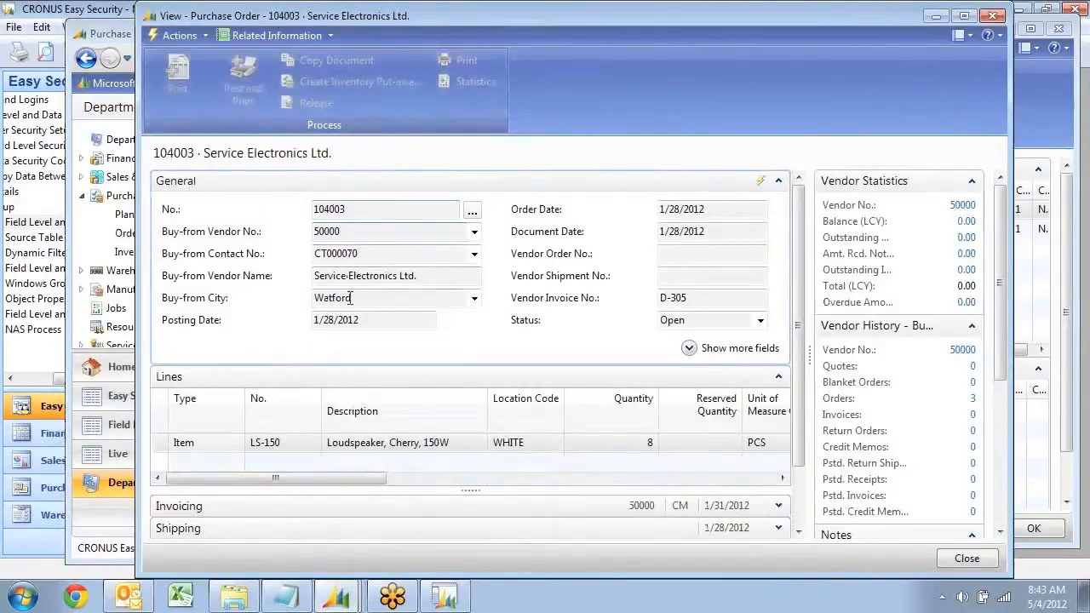
key("Escape")
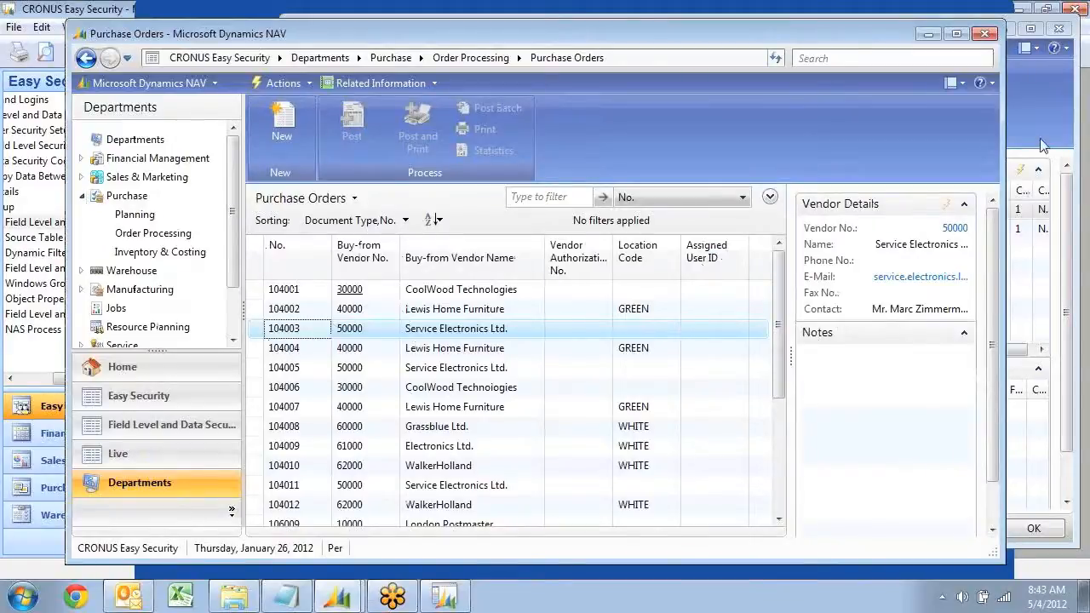
Switch to the Classic client, close the Object Designer, and set the security setup's Source Code File Name to C:\Temp\ES\t04.txt
left_click(453, 598)
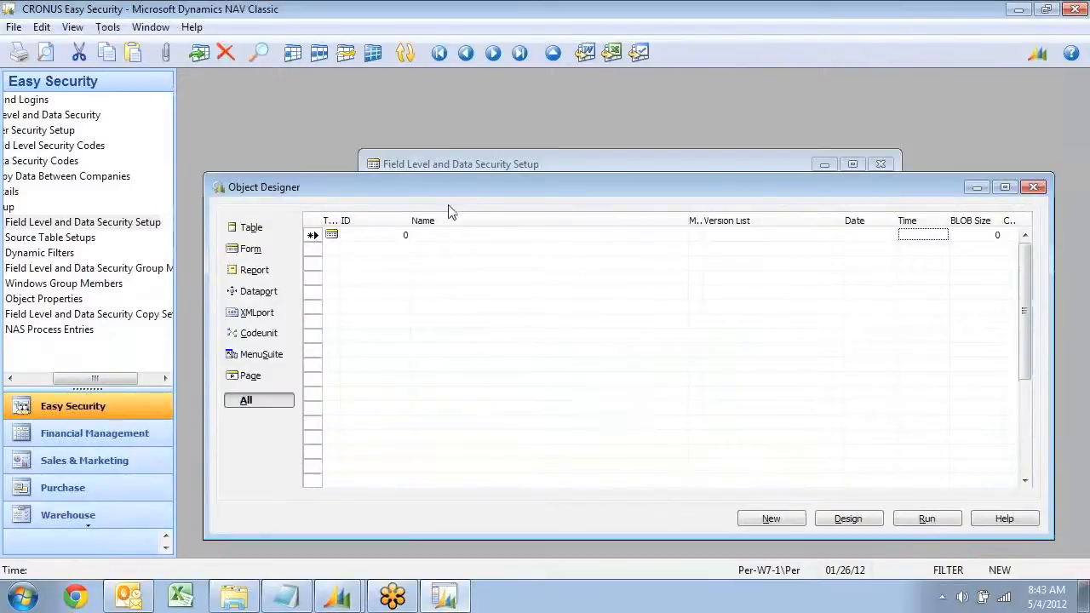
key("Escape")
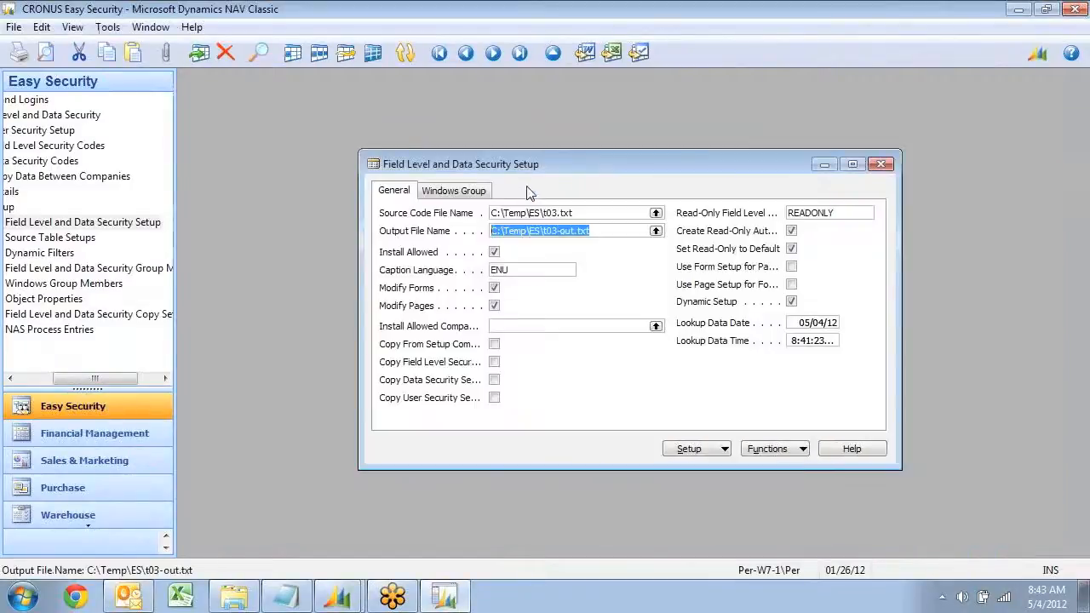
left_click(559, 217)
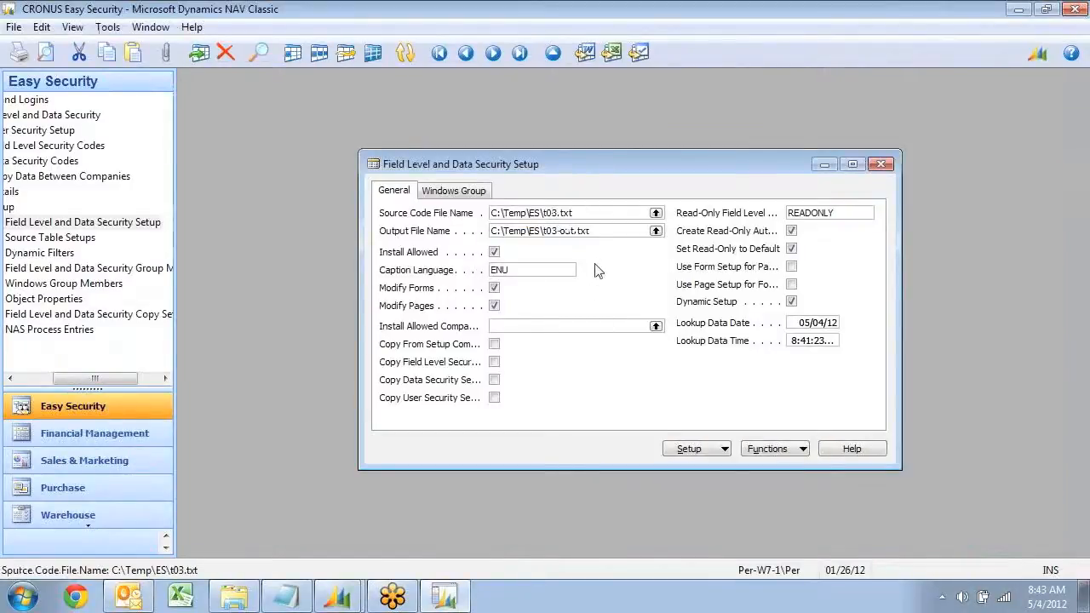
key("Tab")
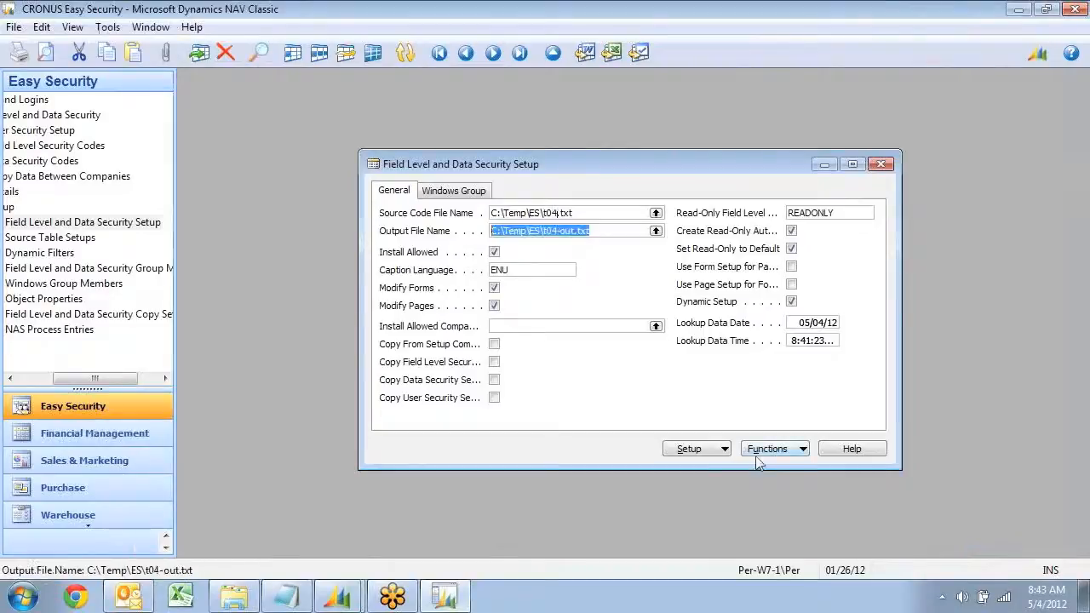
Run Delete Changes in Code without exporting all objects, and decline importing the changed objects
left_click(784, 454)
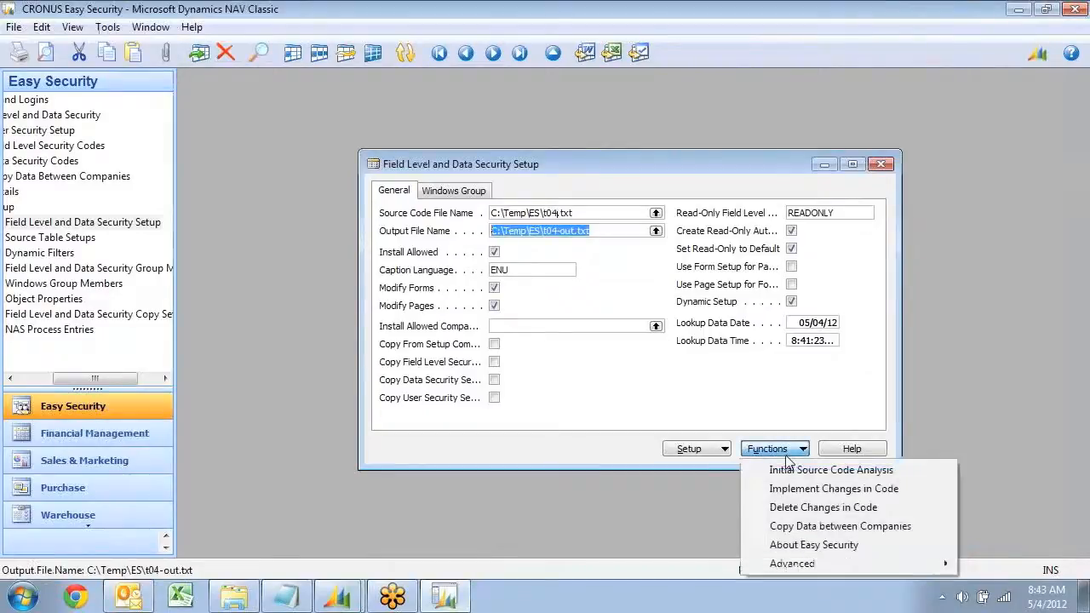
left_click(795, 510)
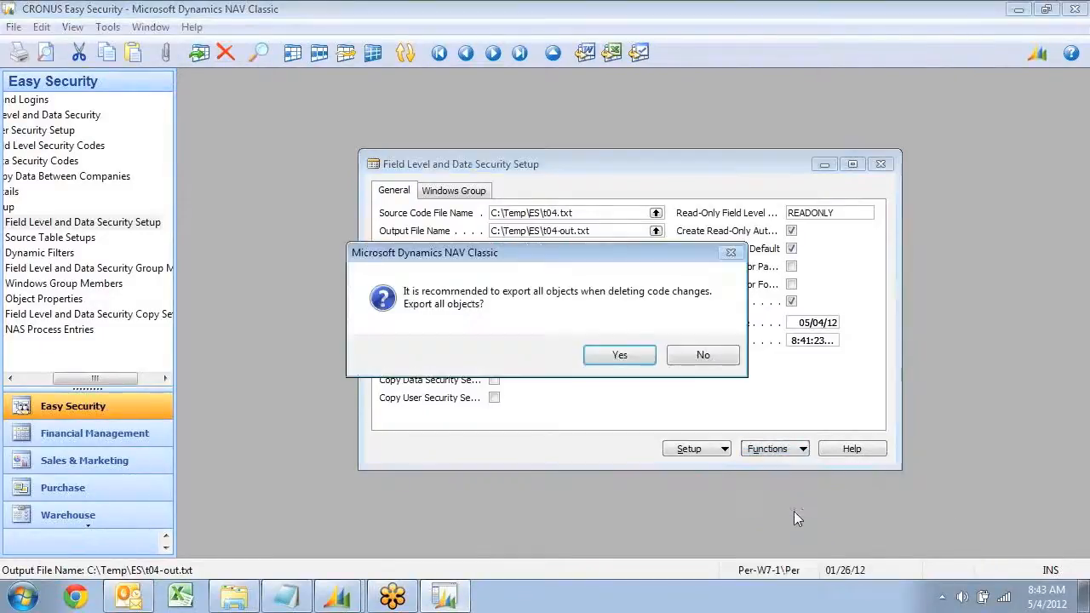
left_click(700, 356)
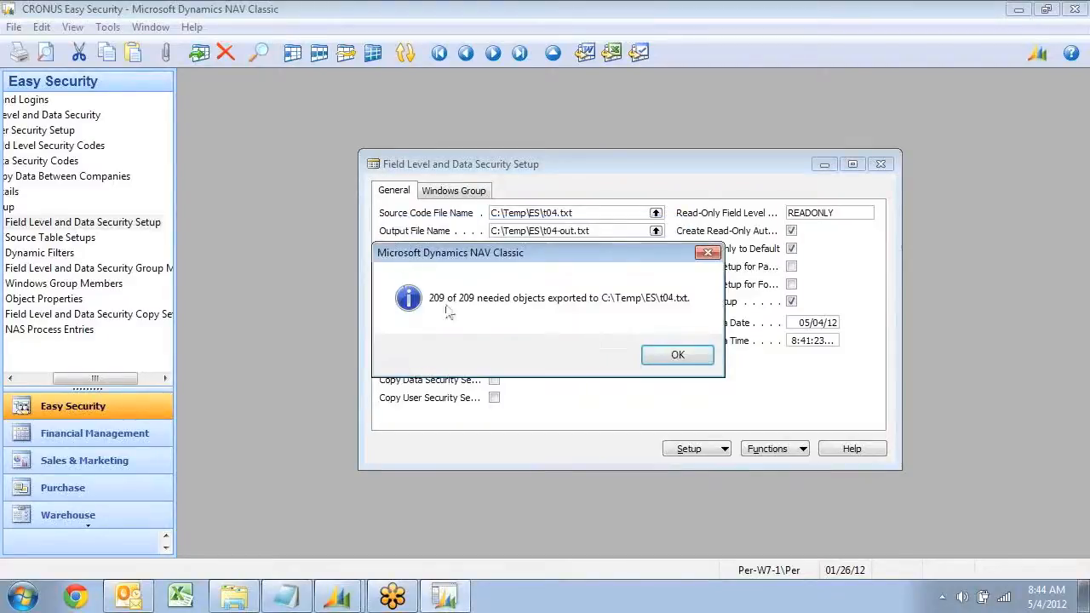
left_click(671, 358)
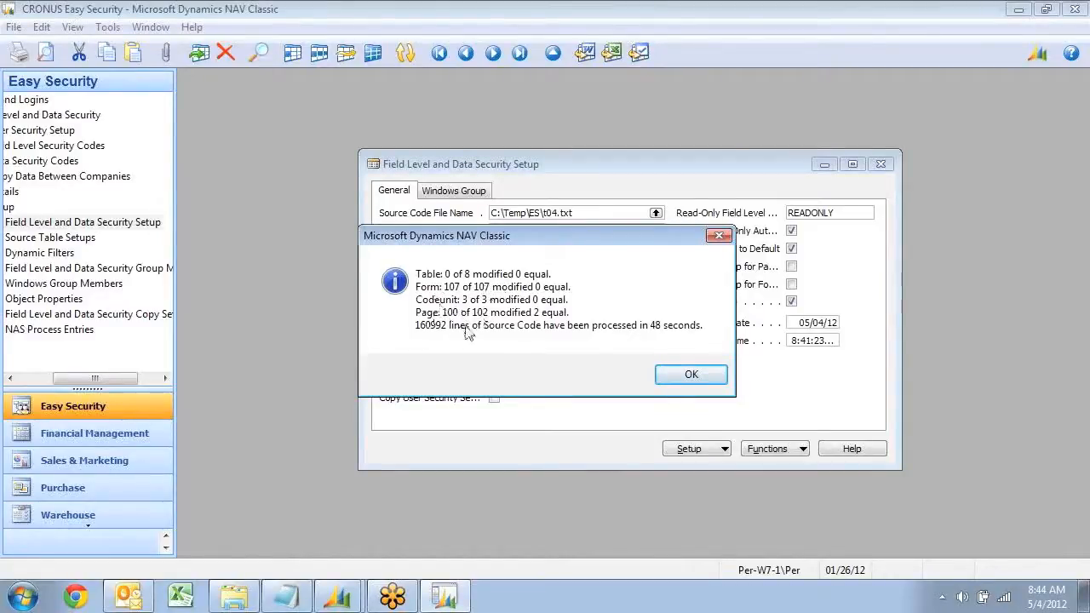
left_click(690, 376)
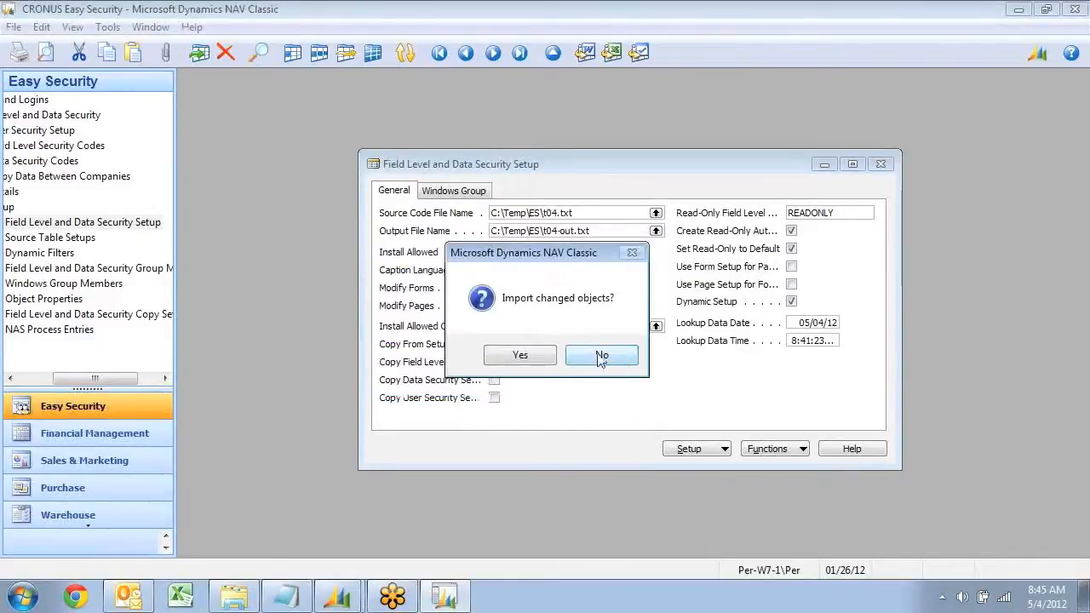
left_click(608, 358)
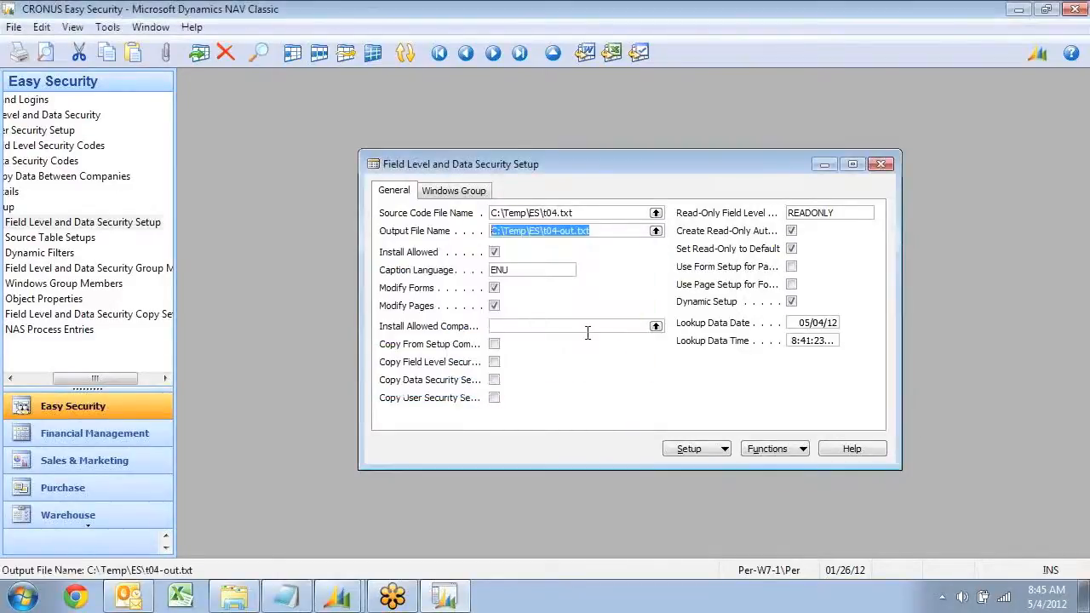